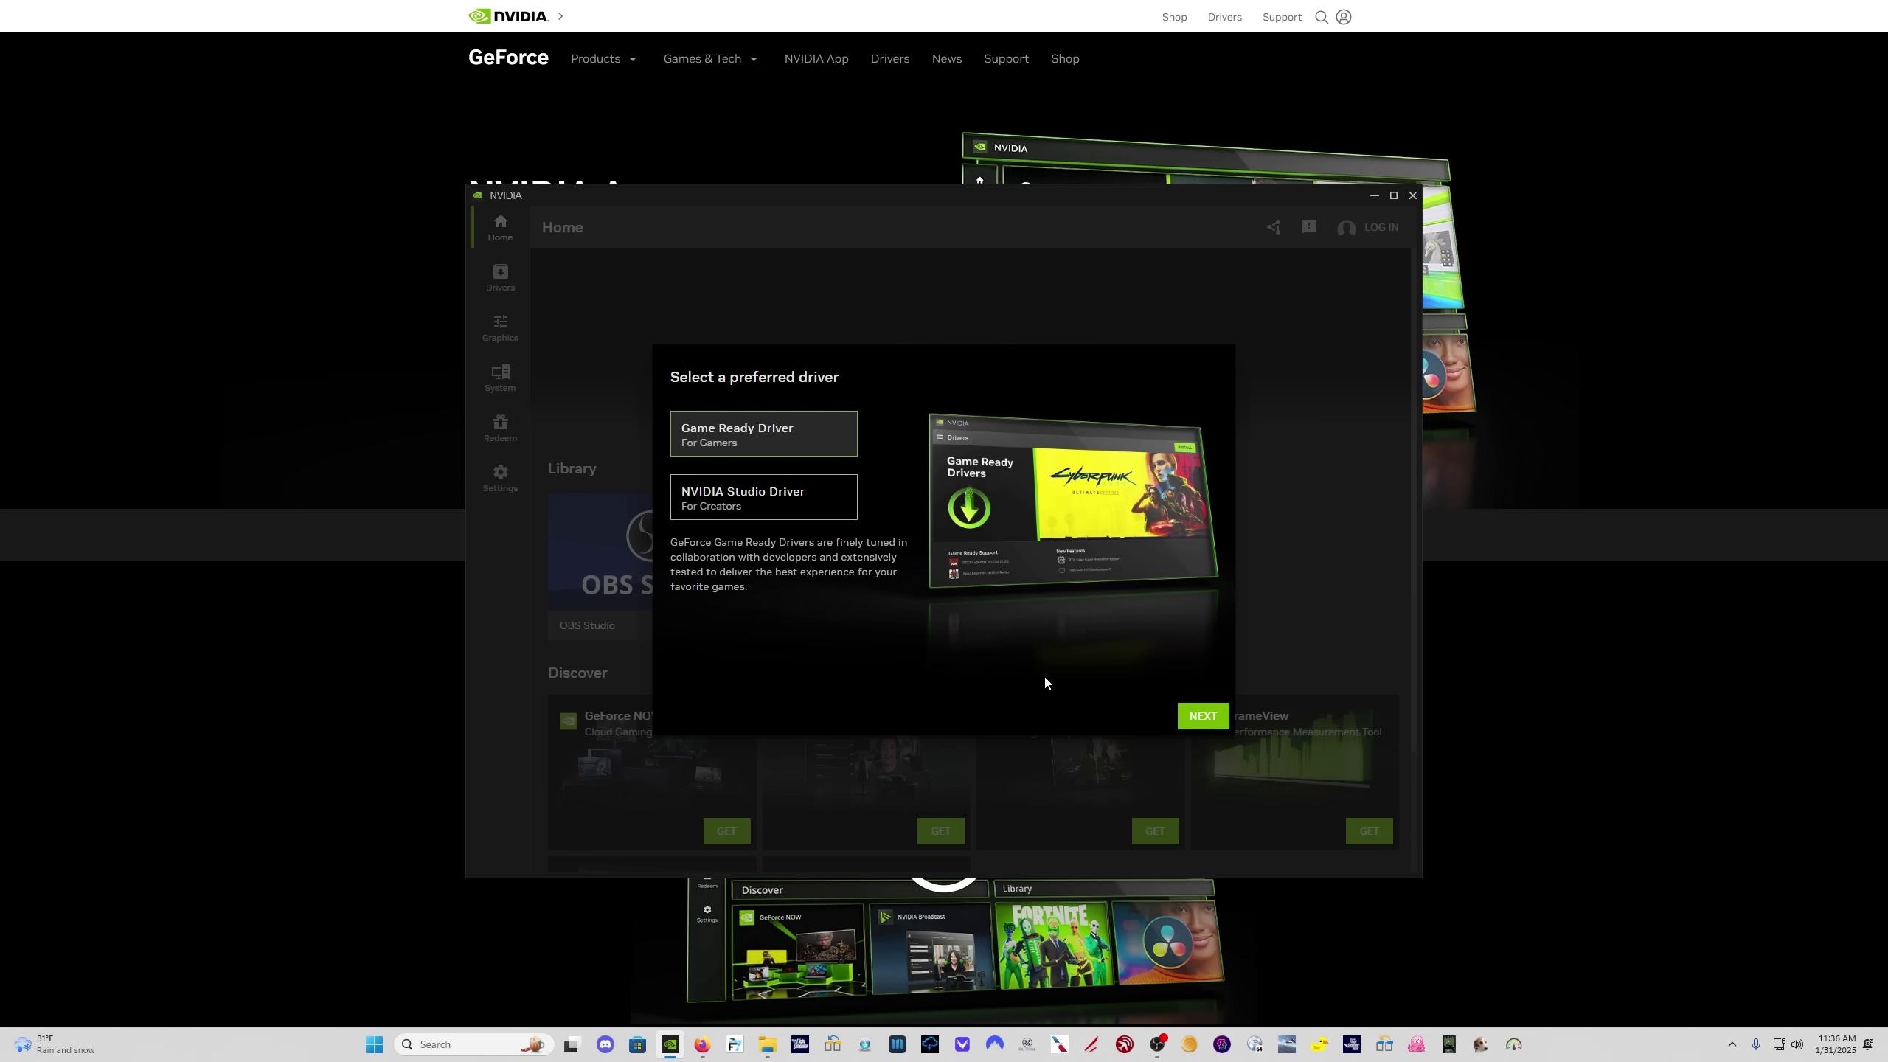
Step: Complete the first-run setup with the Game Ready Driver and automatic optimization of games and creative applications turned off, and maximize the window
{"action": "left_click", "coordinate": [1203, 717]}
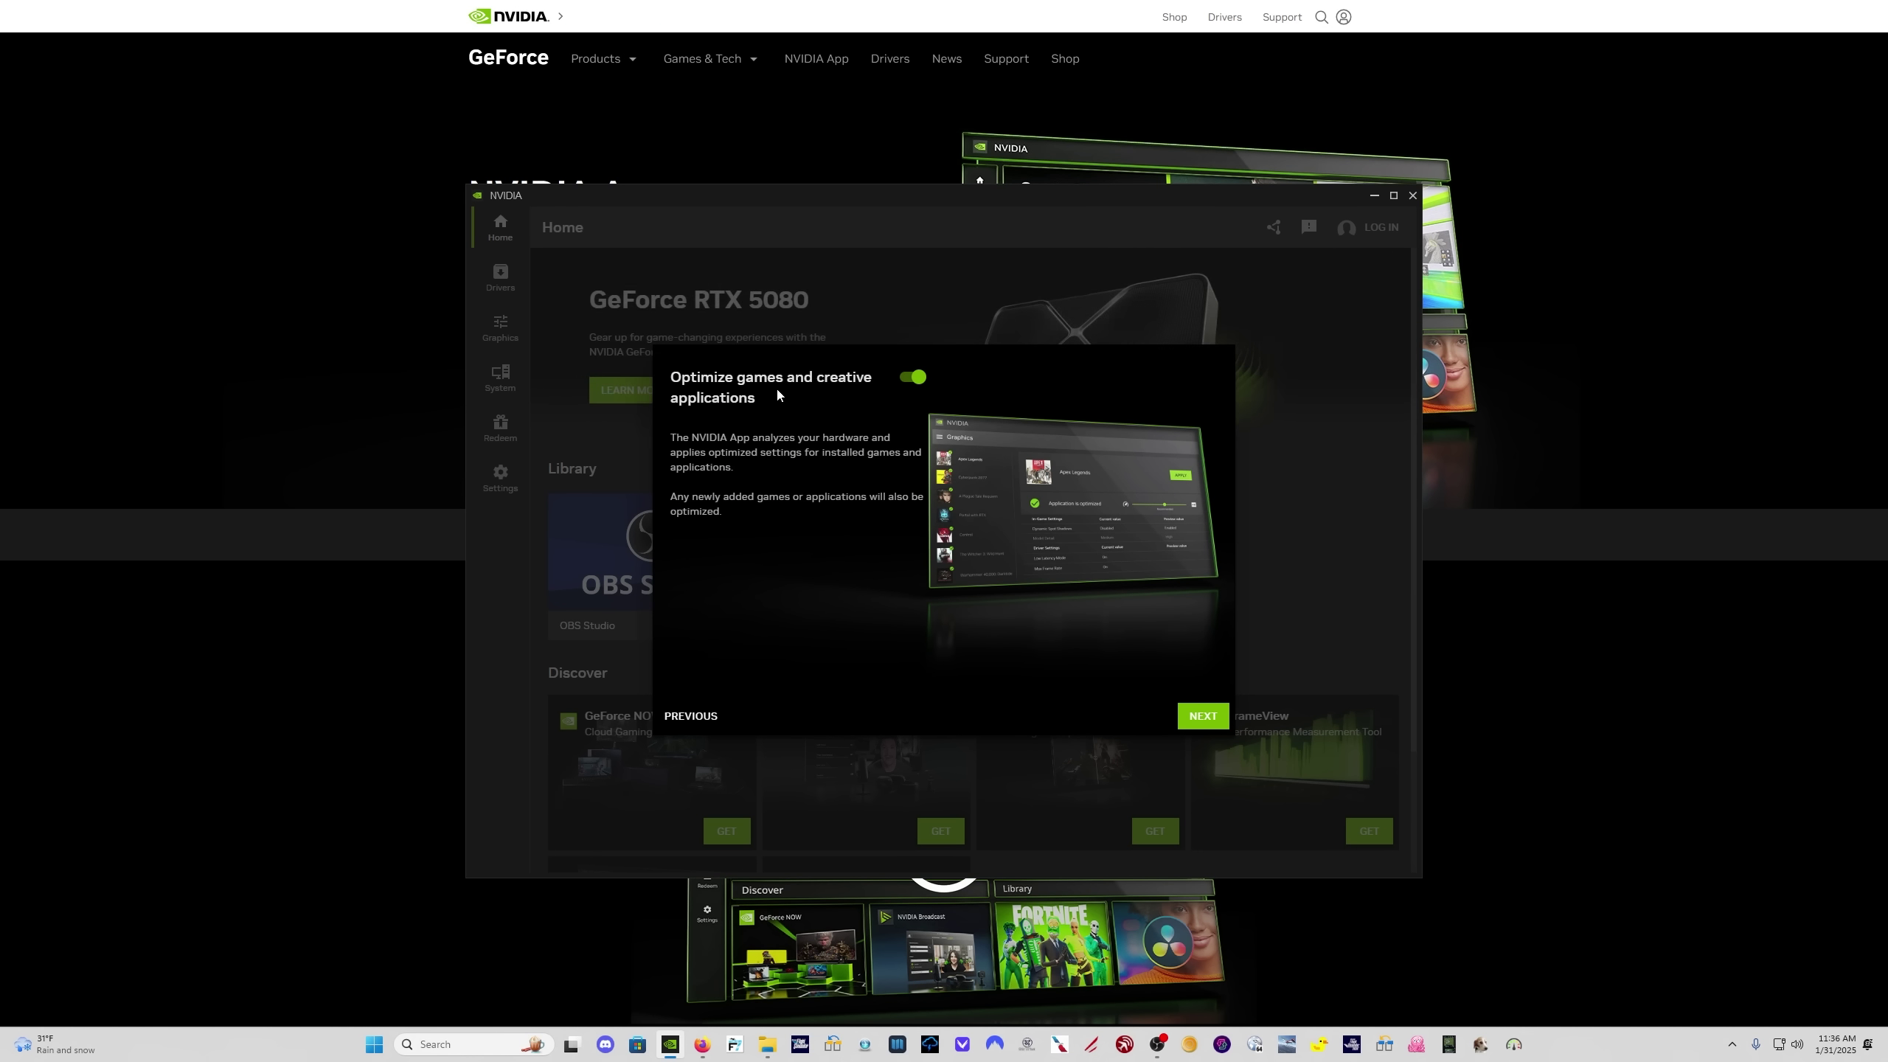
{"action": "left_click", "coordinate": [911, 377]}
{"action": "left_click", "coordinate": [1201, 718]}
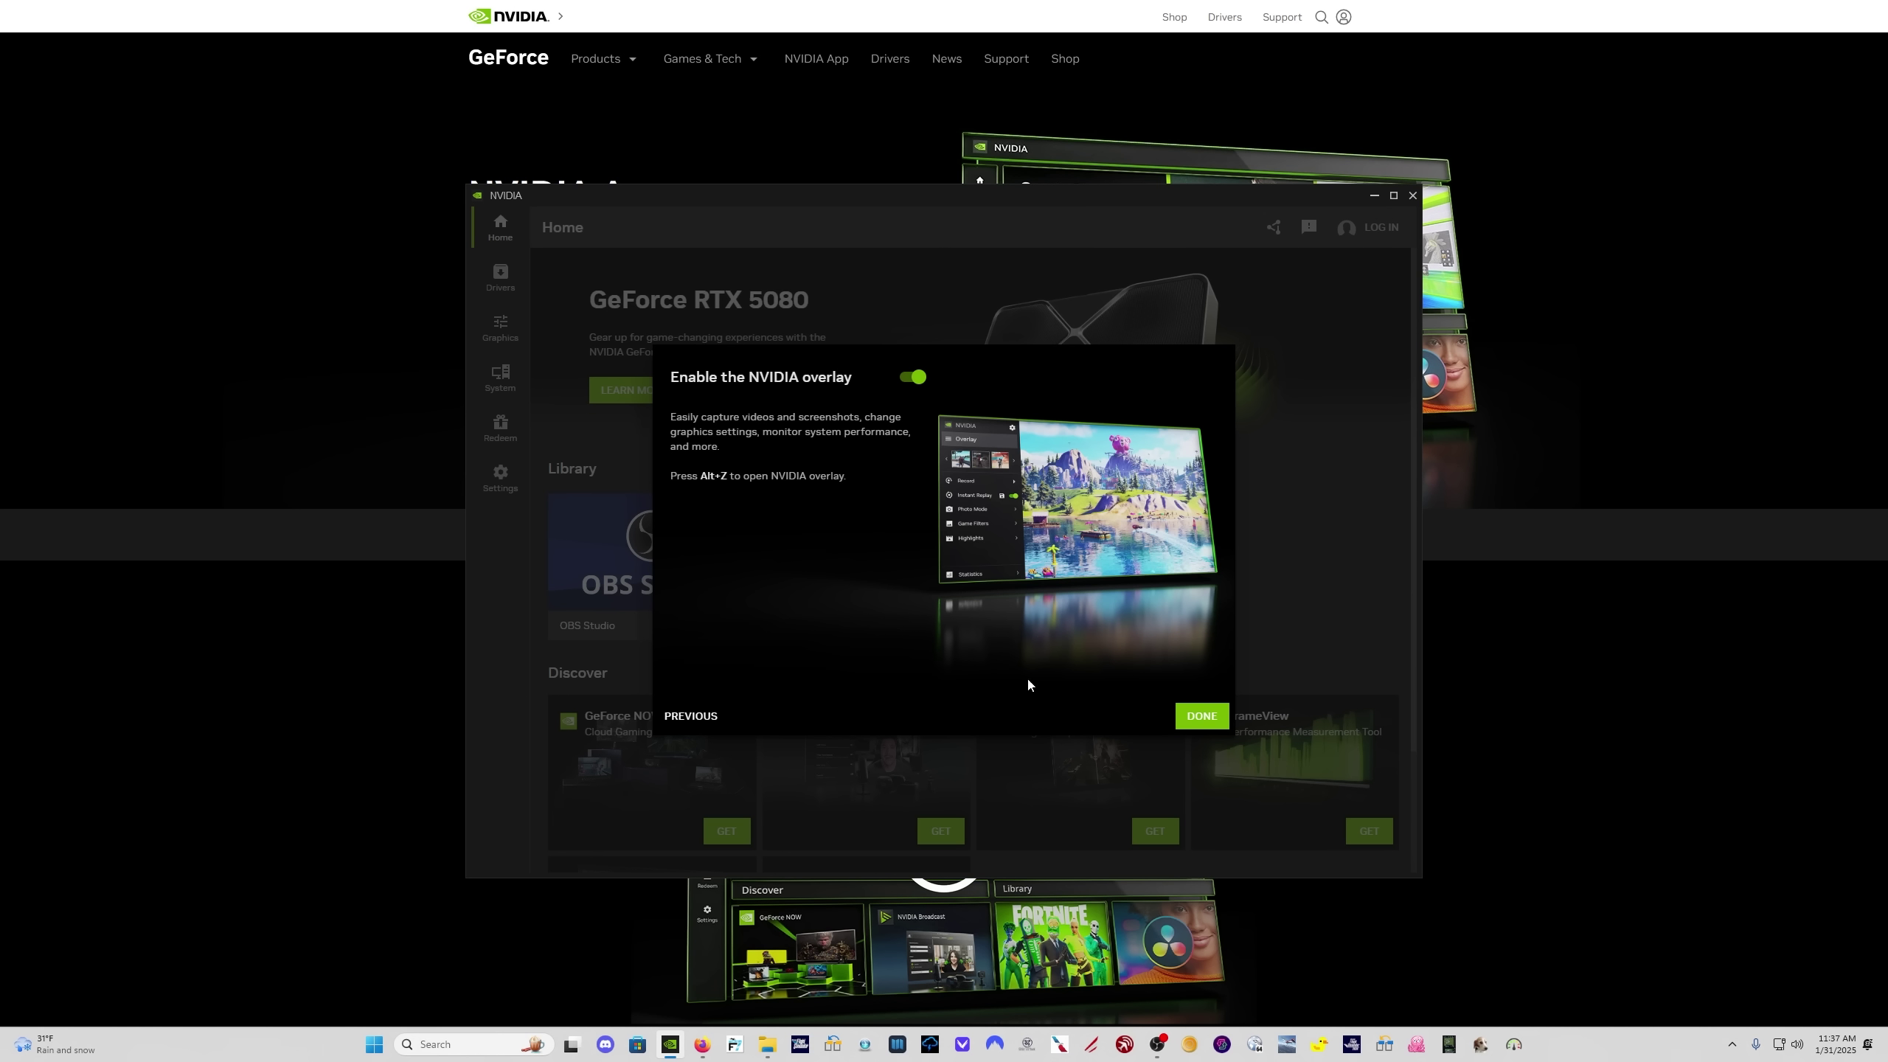
{"action": "left_click", "coordinate": [1199, 715]}
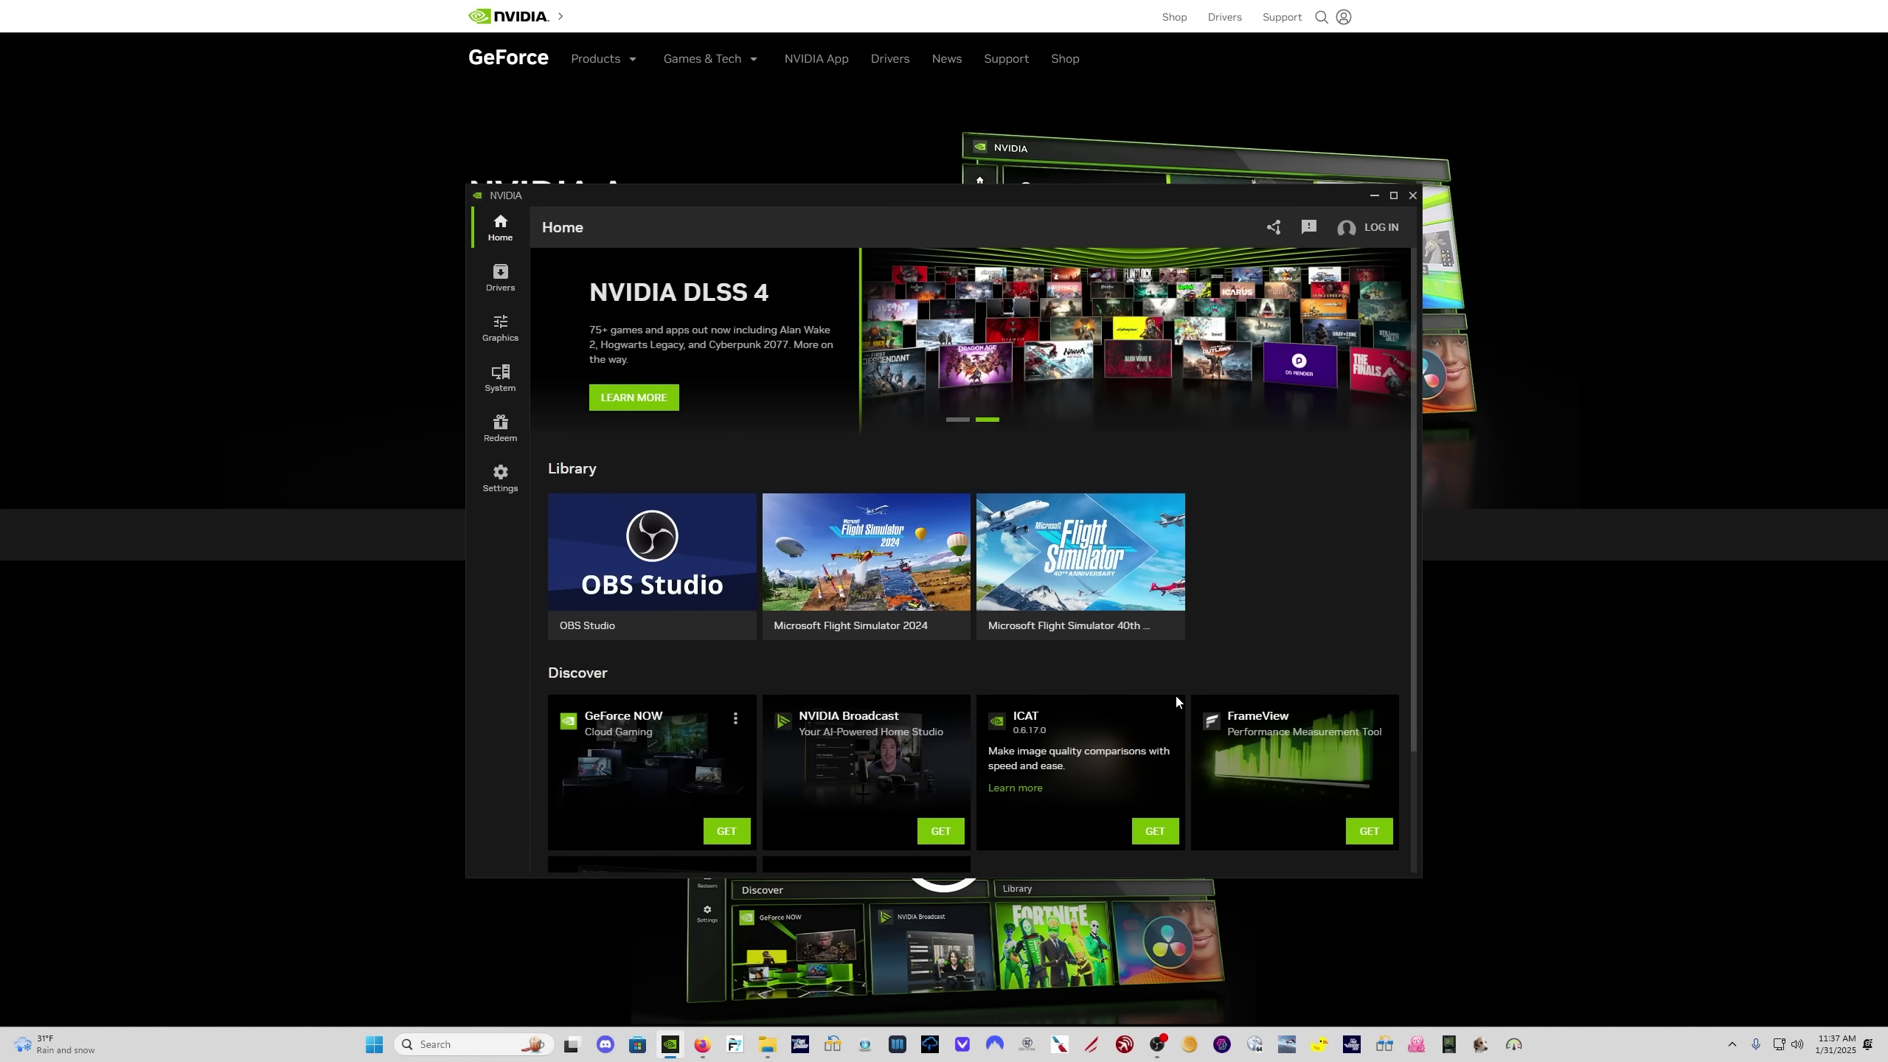
{"action": "left_click", "coordinate": [1391, 197]}
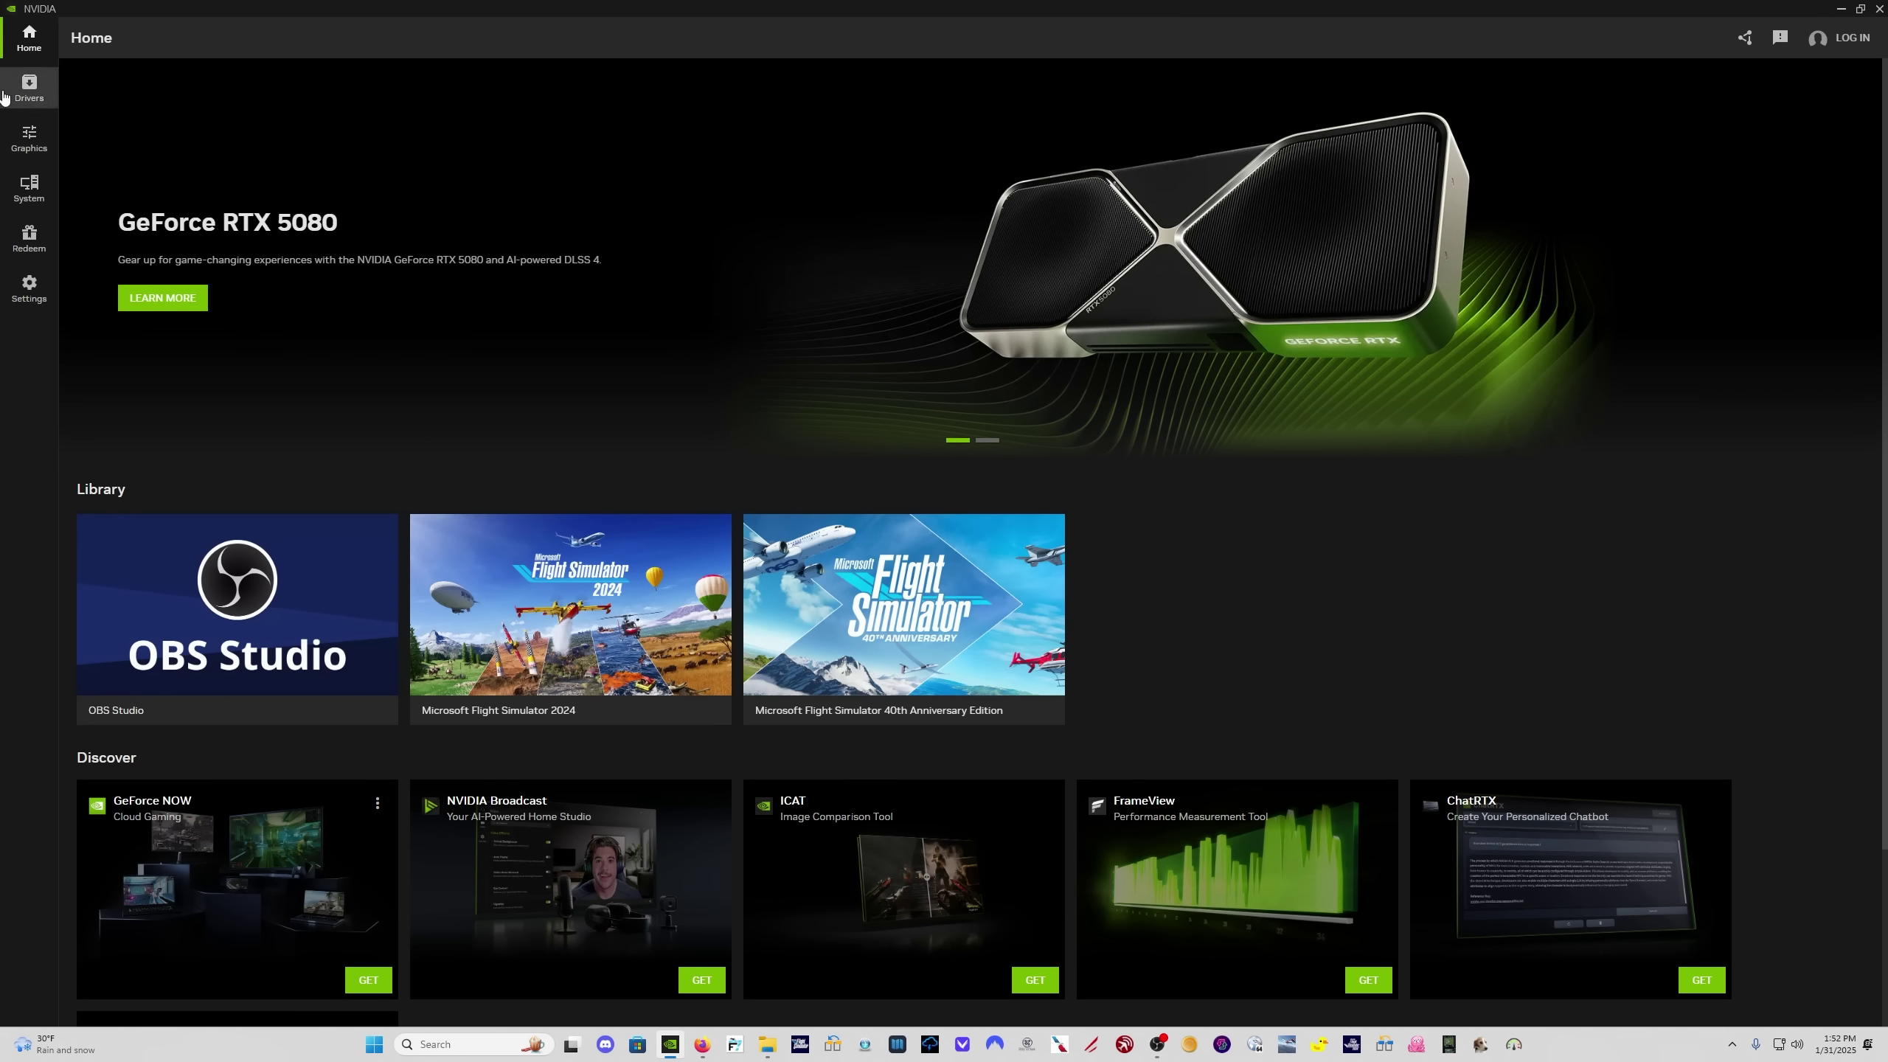
Step: Look through the Drivers and System pages
{"action": "left_click", "coordinate": [8, 93]}
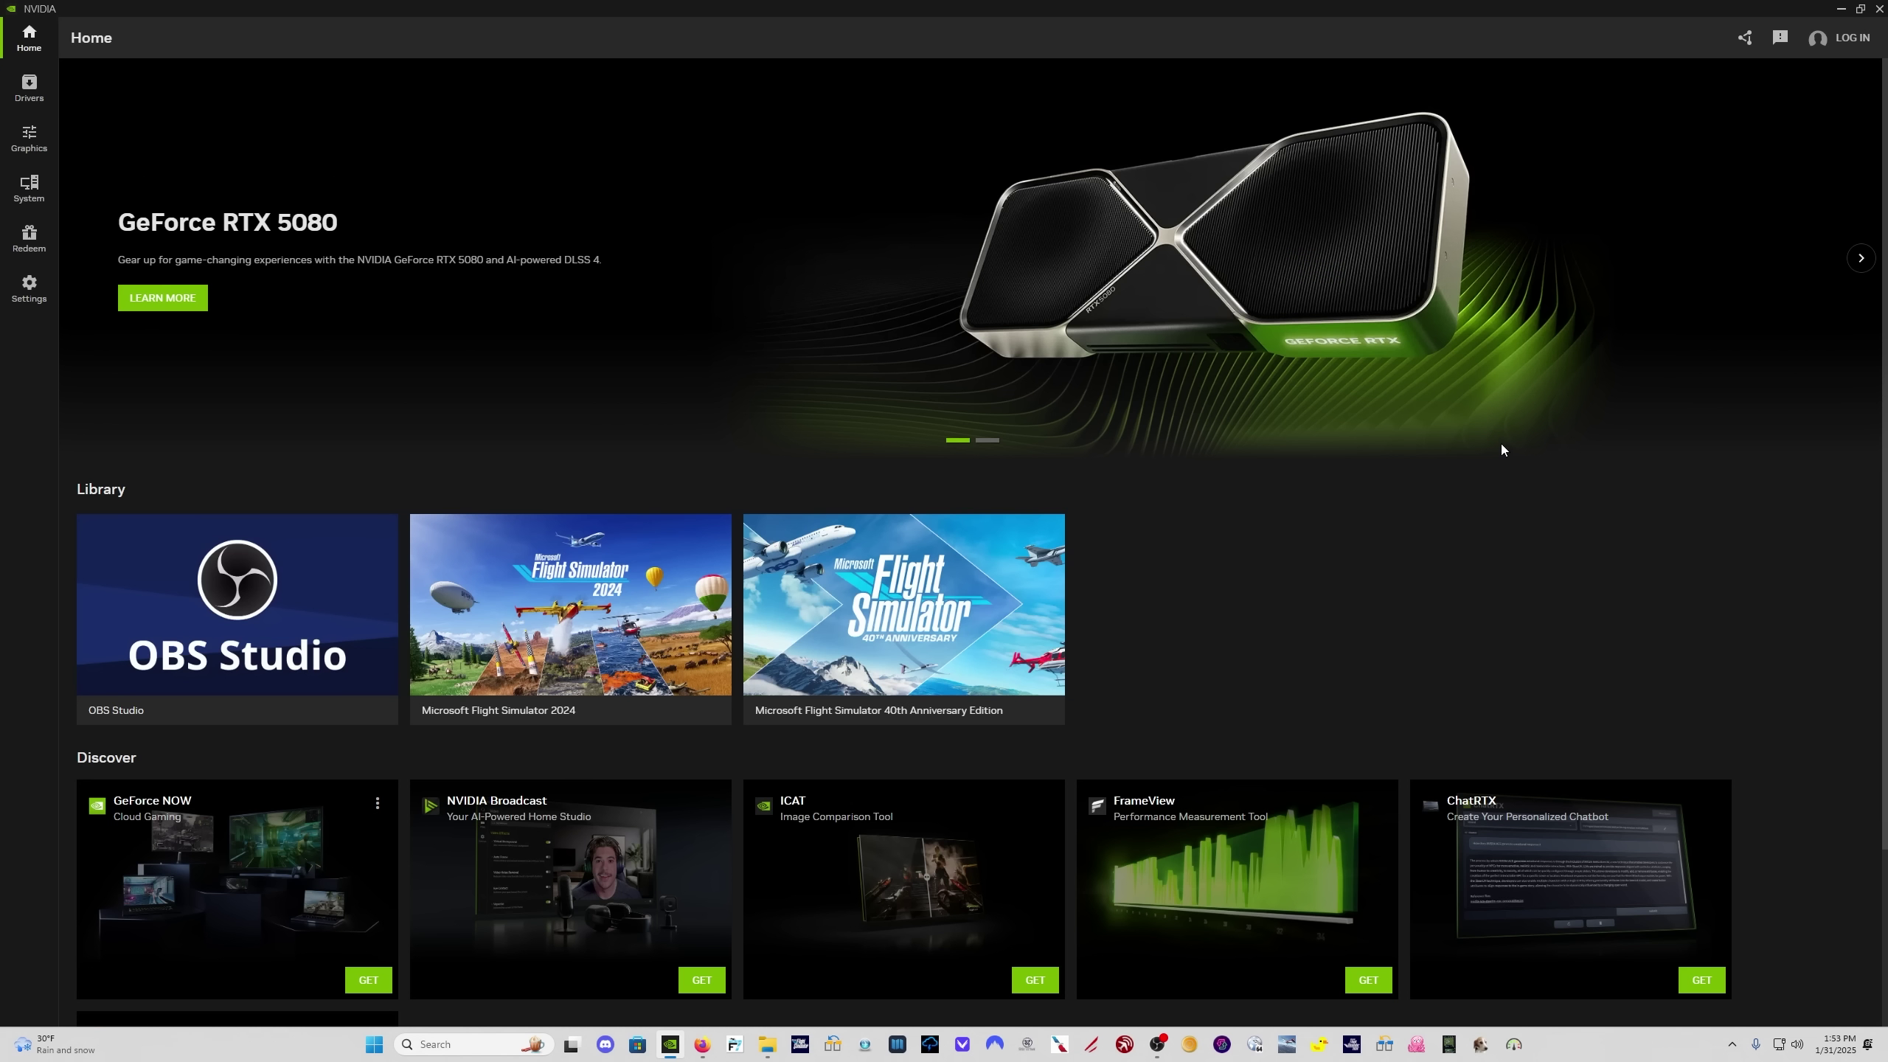
{"action": "left_click", "coordinate": [29, 187]}
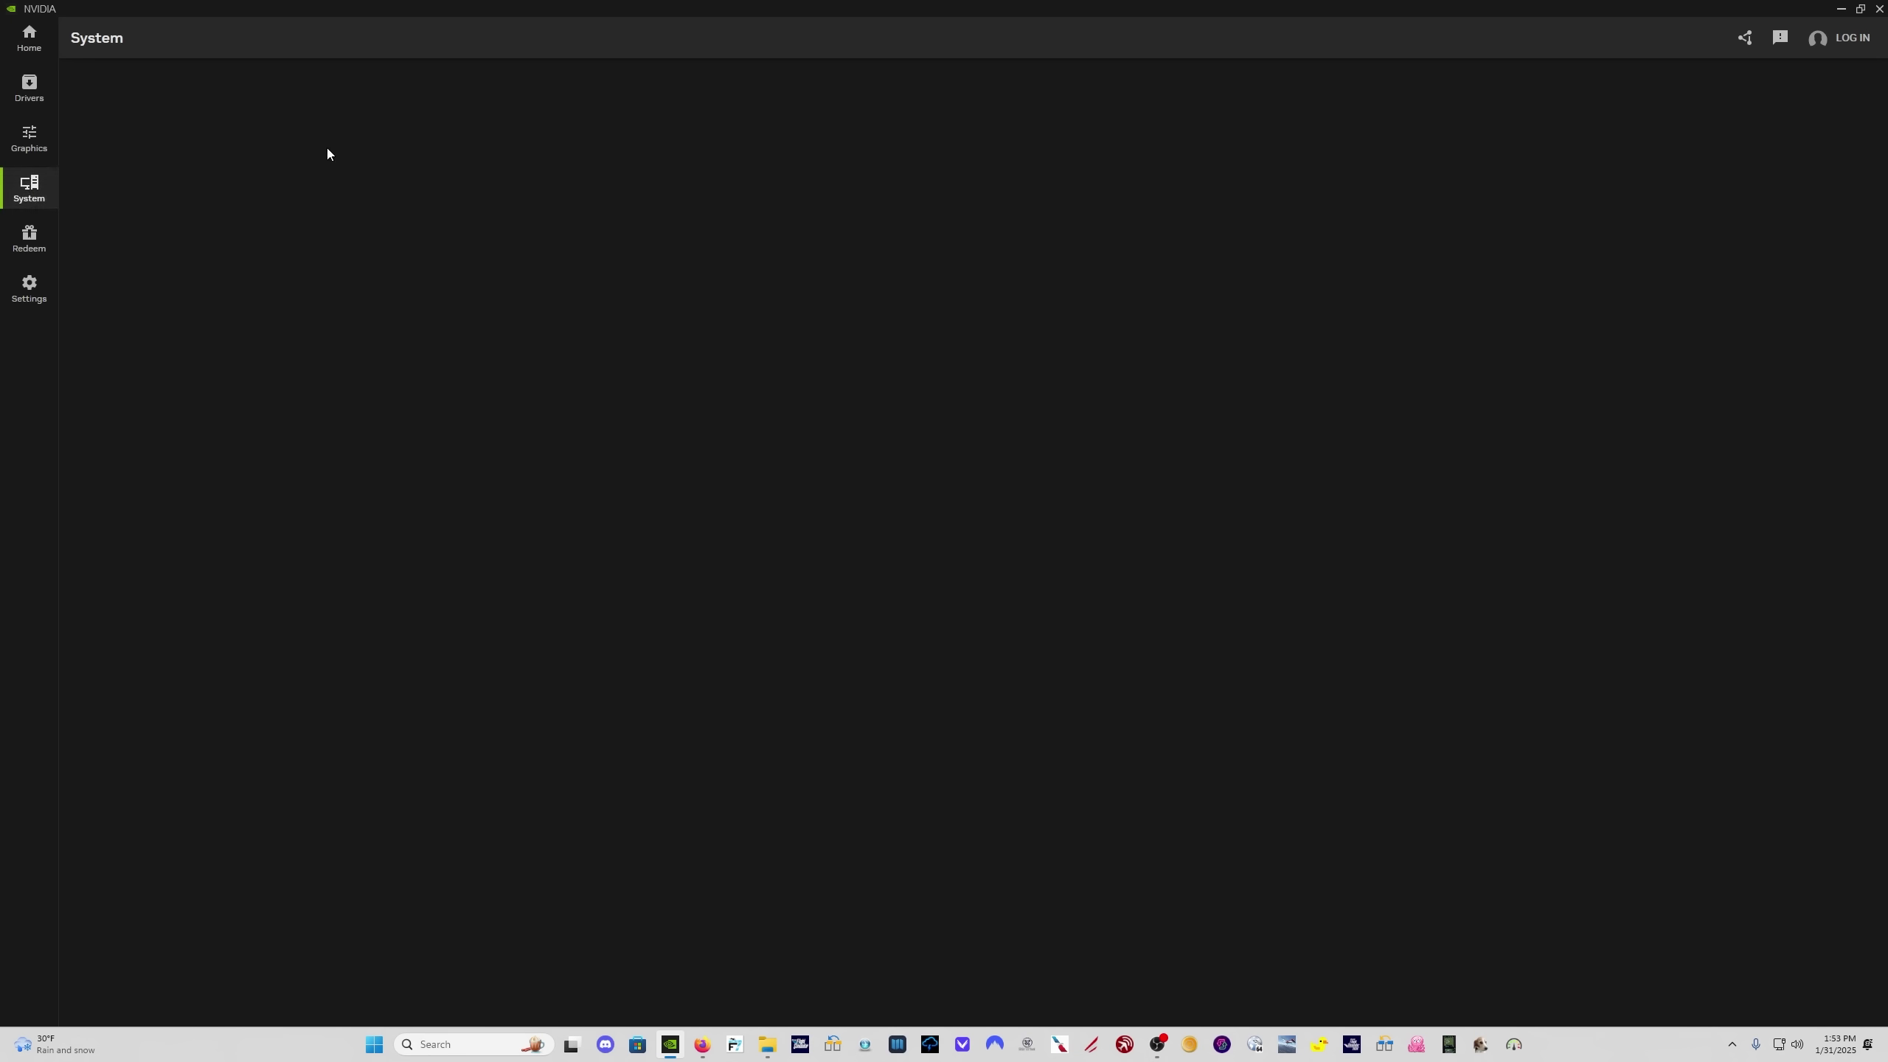
{"action": "left_click", "coordinate": [266, 79]}
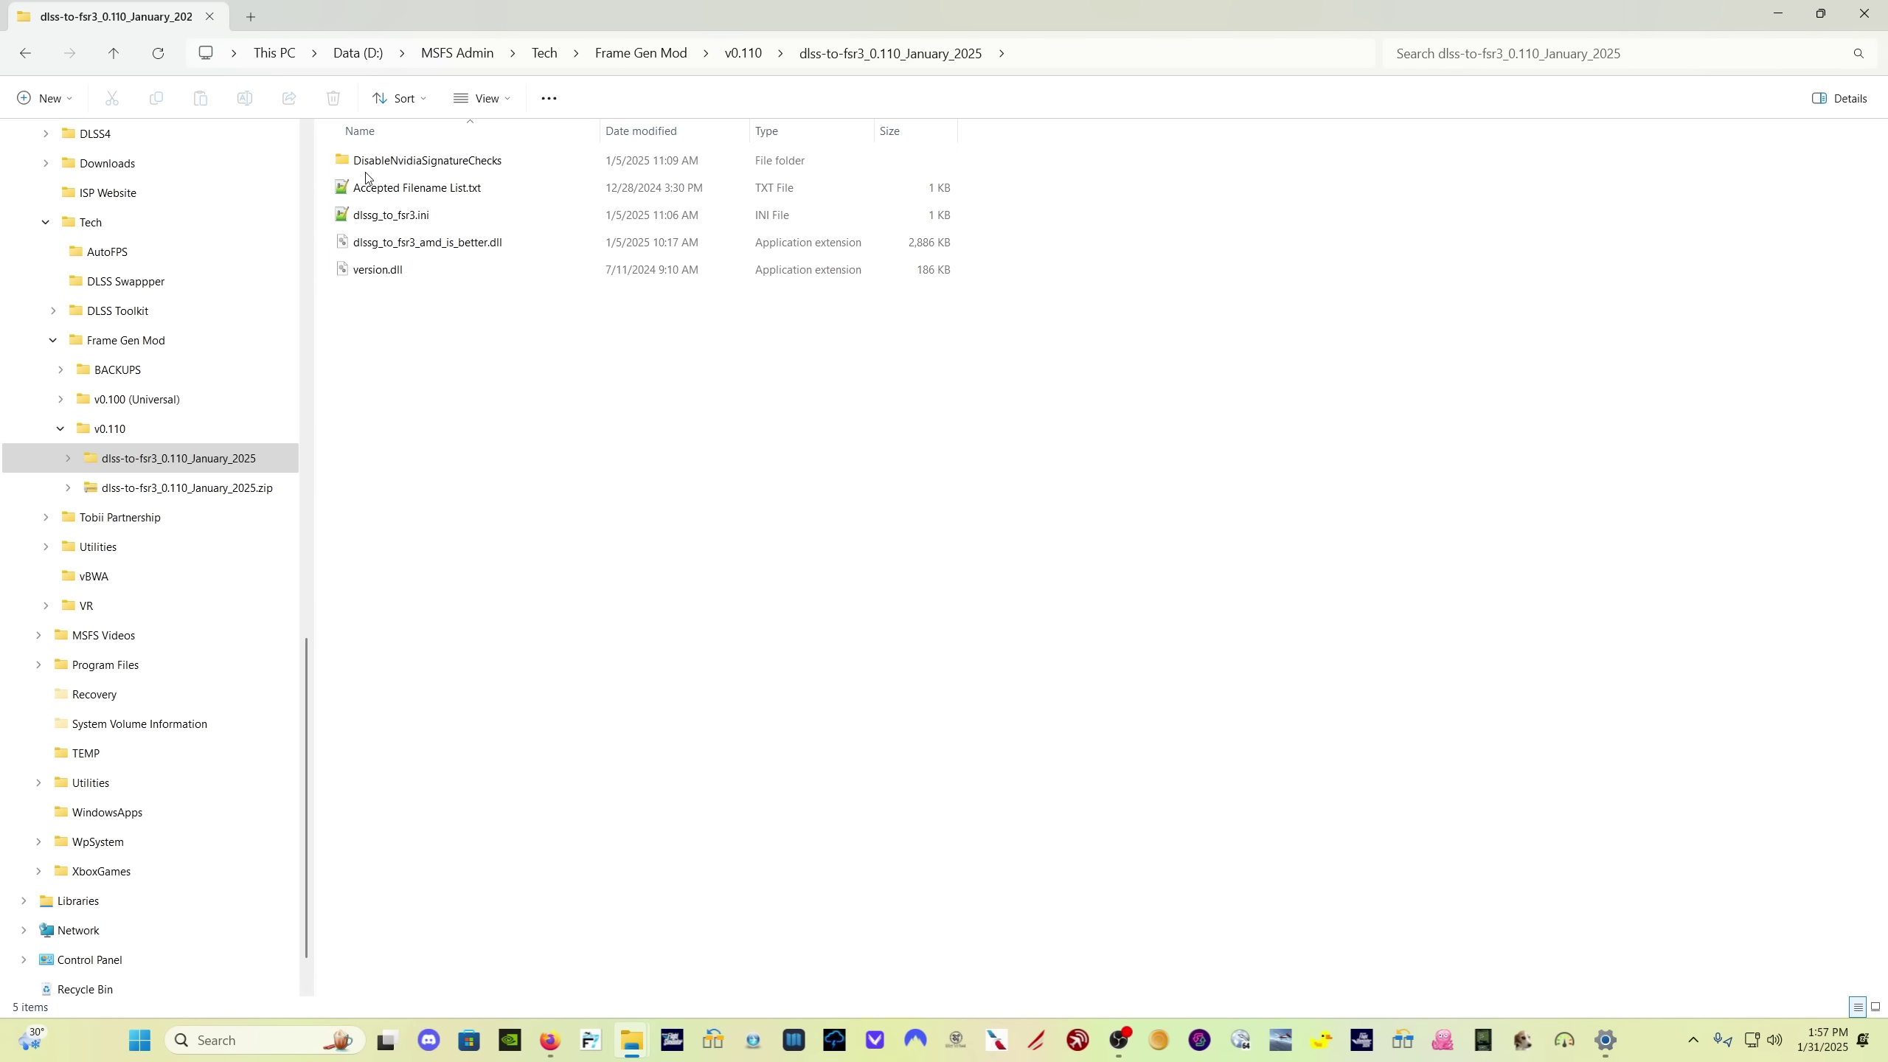
Step: In File Explorer, try running DisableNvidiaSignatureChecks.reg from the DisableNvidiaSignatureChecks folder, decline the registry change, and return to the dlss-to-fsr3_0.110_January_2025 folder
{"action": "double_click", "coordinate": [452, 162]}
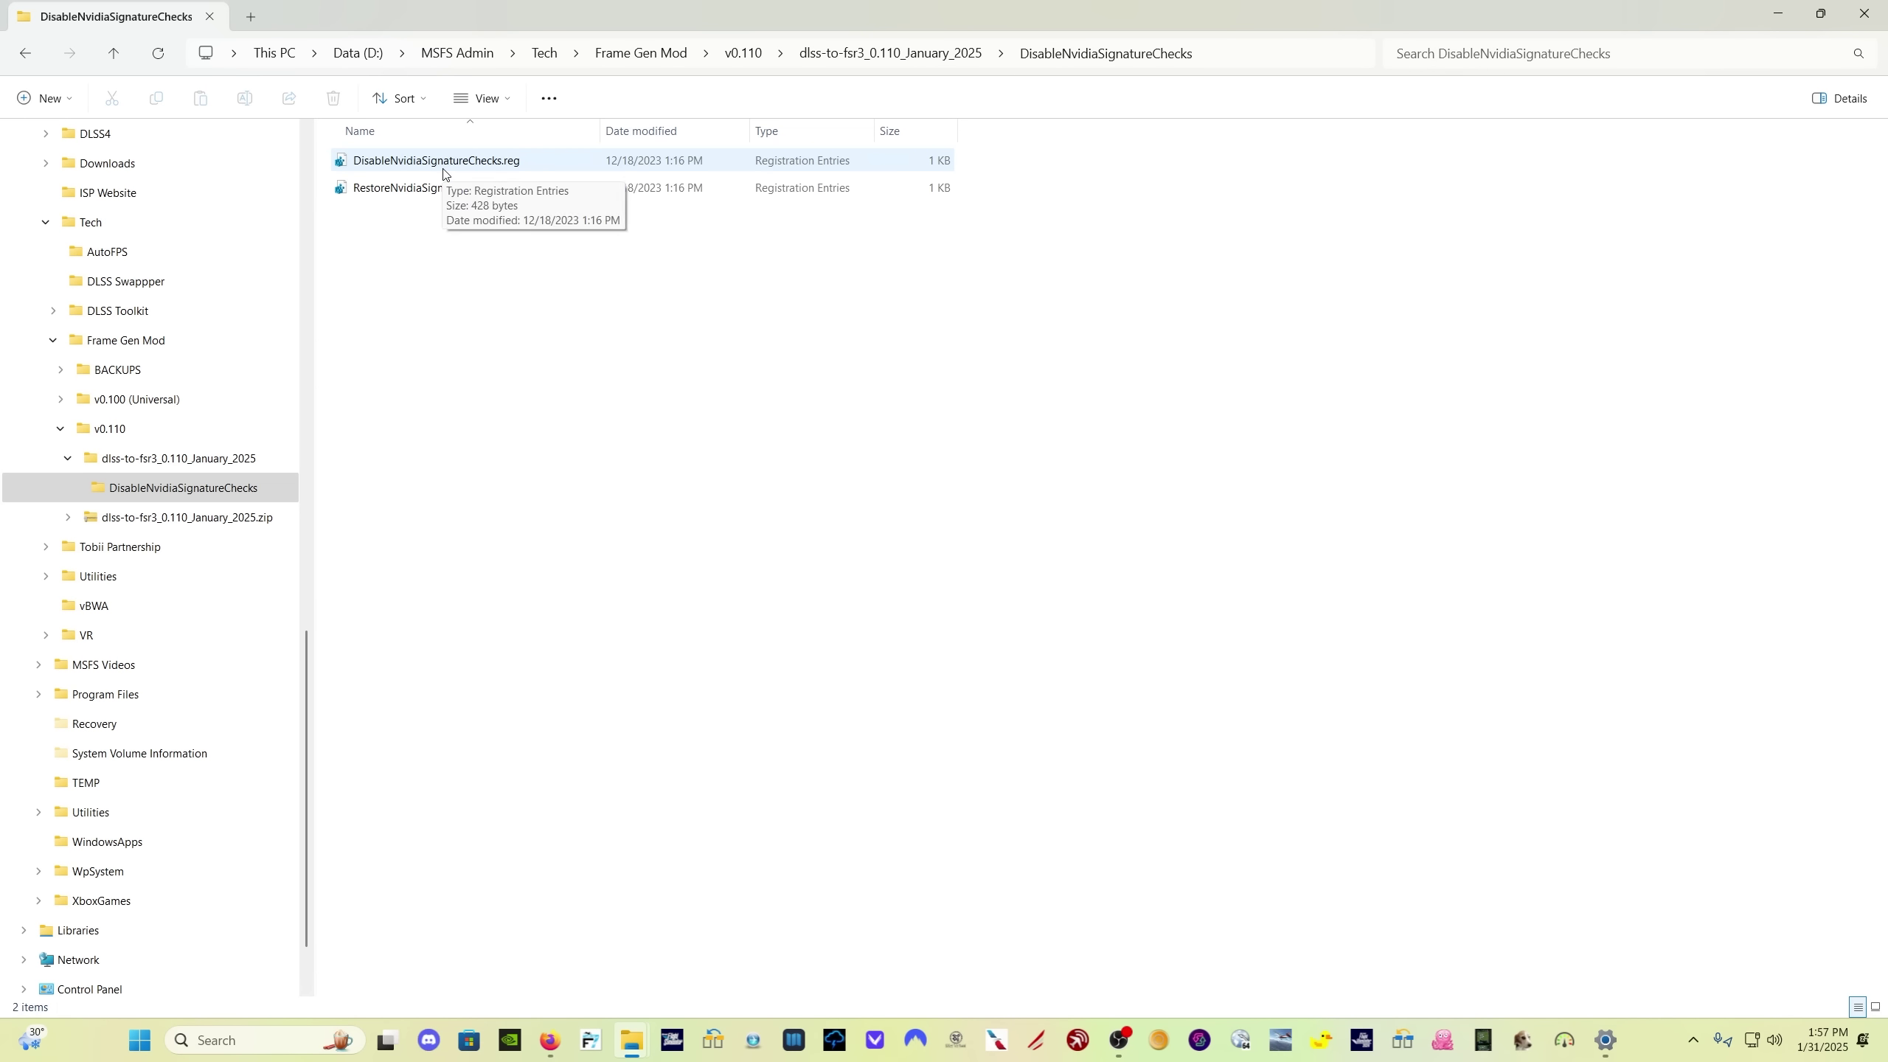
{"action": "double_click", "coordinate": [444, 174]}
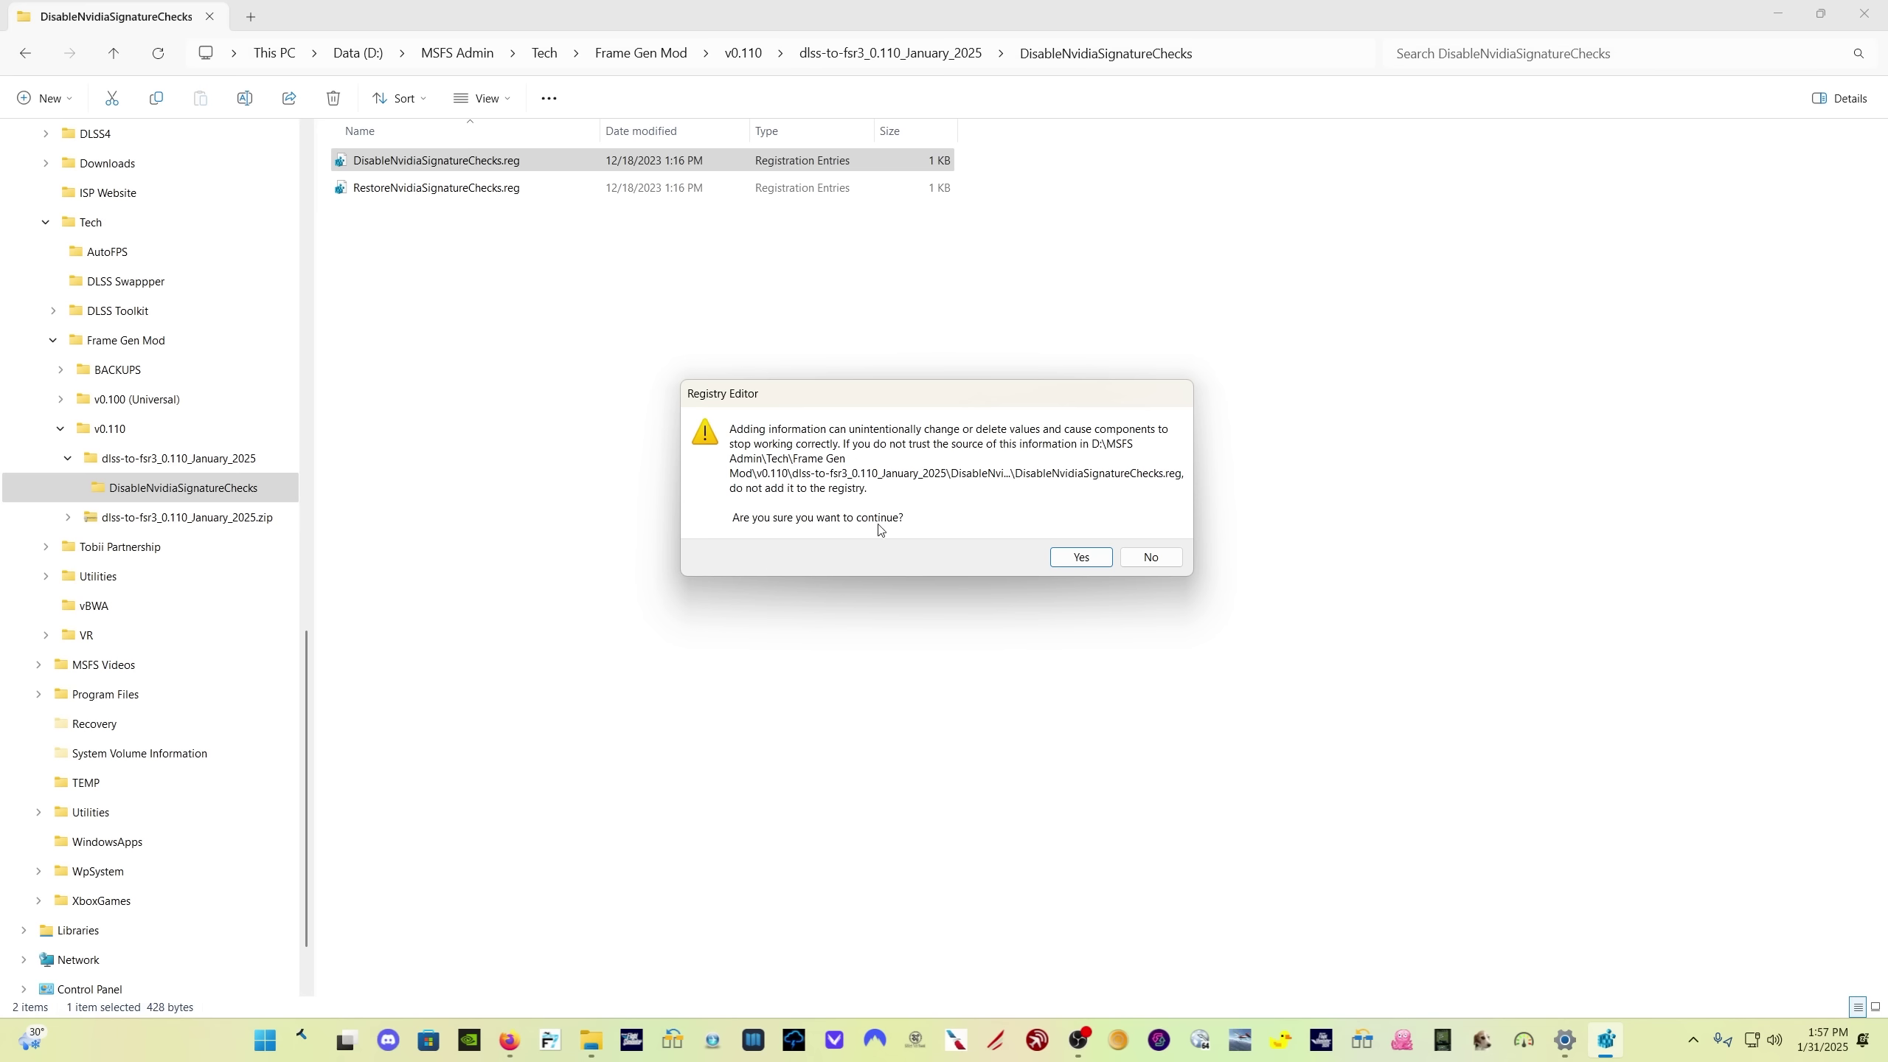
{"action": "left_click", "coordinate": [1151, 559]}
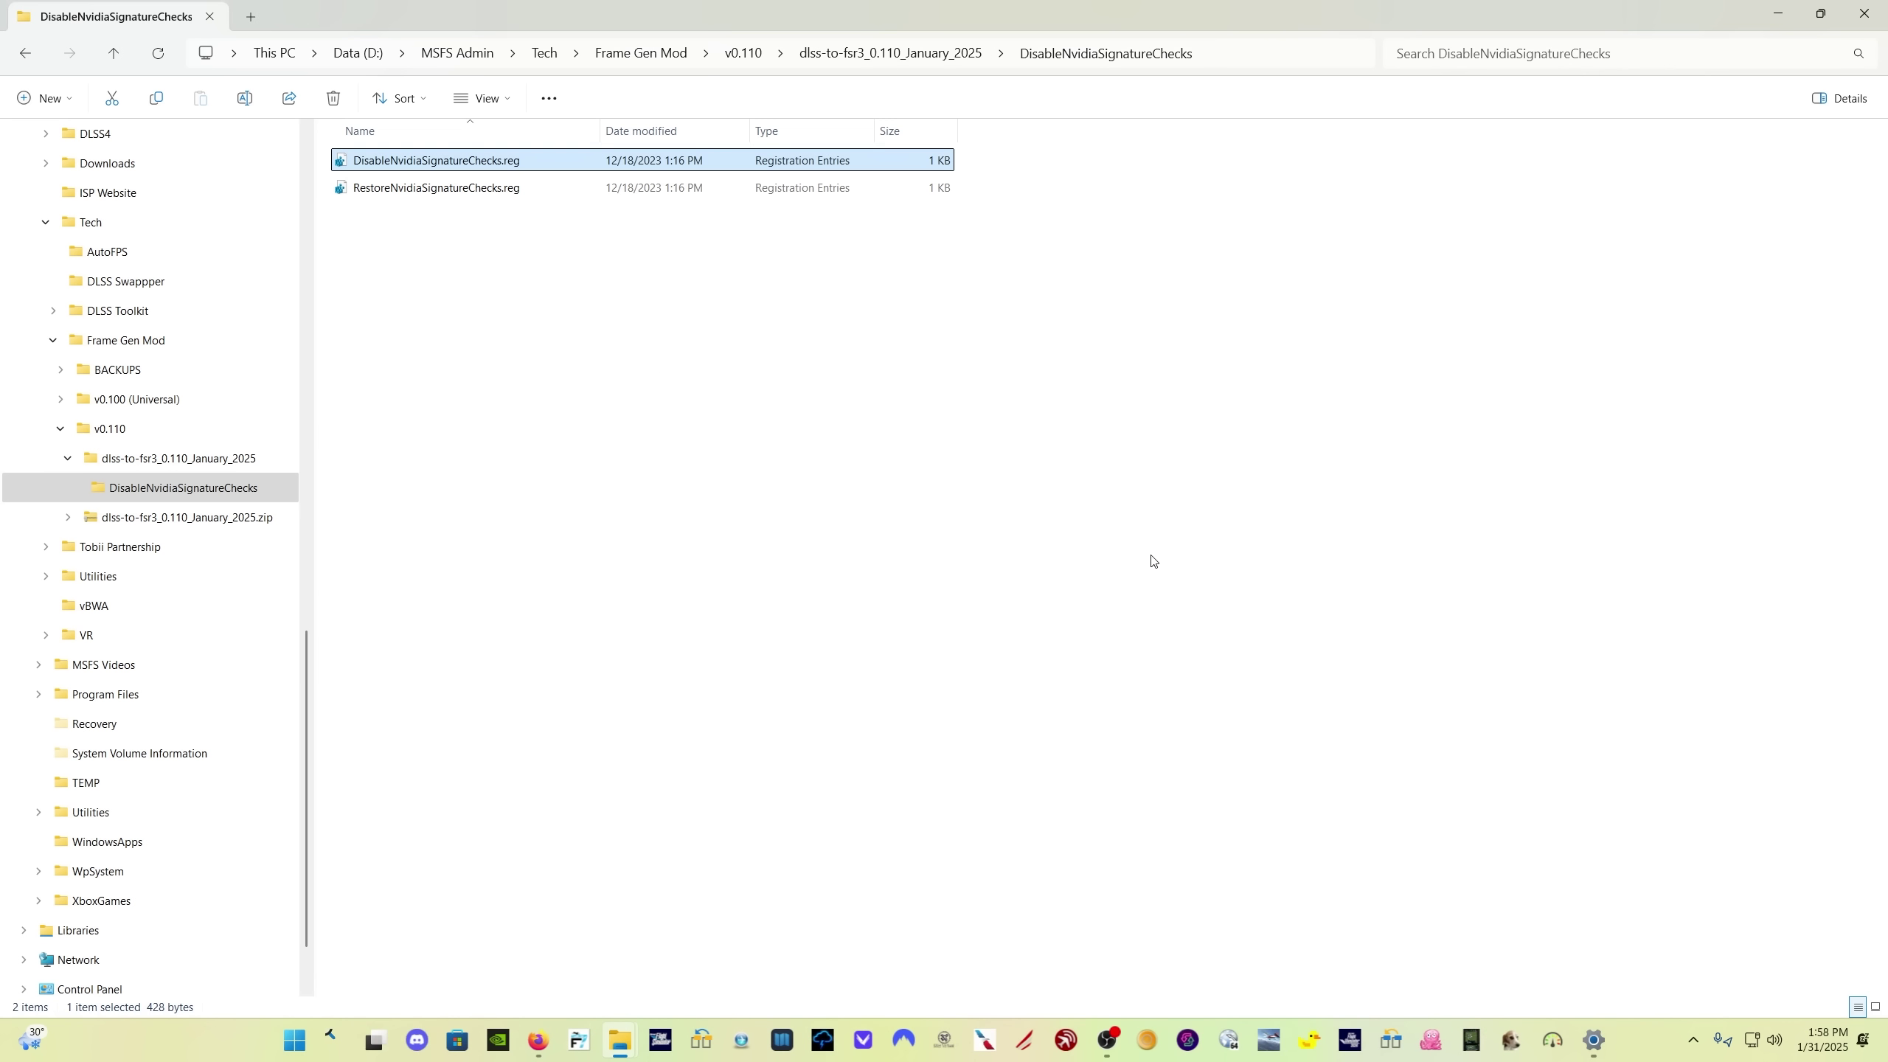
{"action": "key", "text": "alt+Up"}
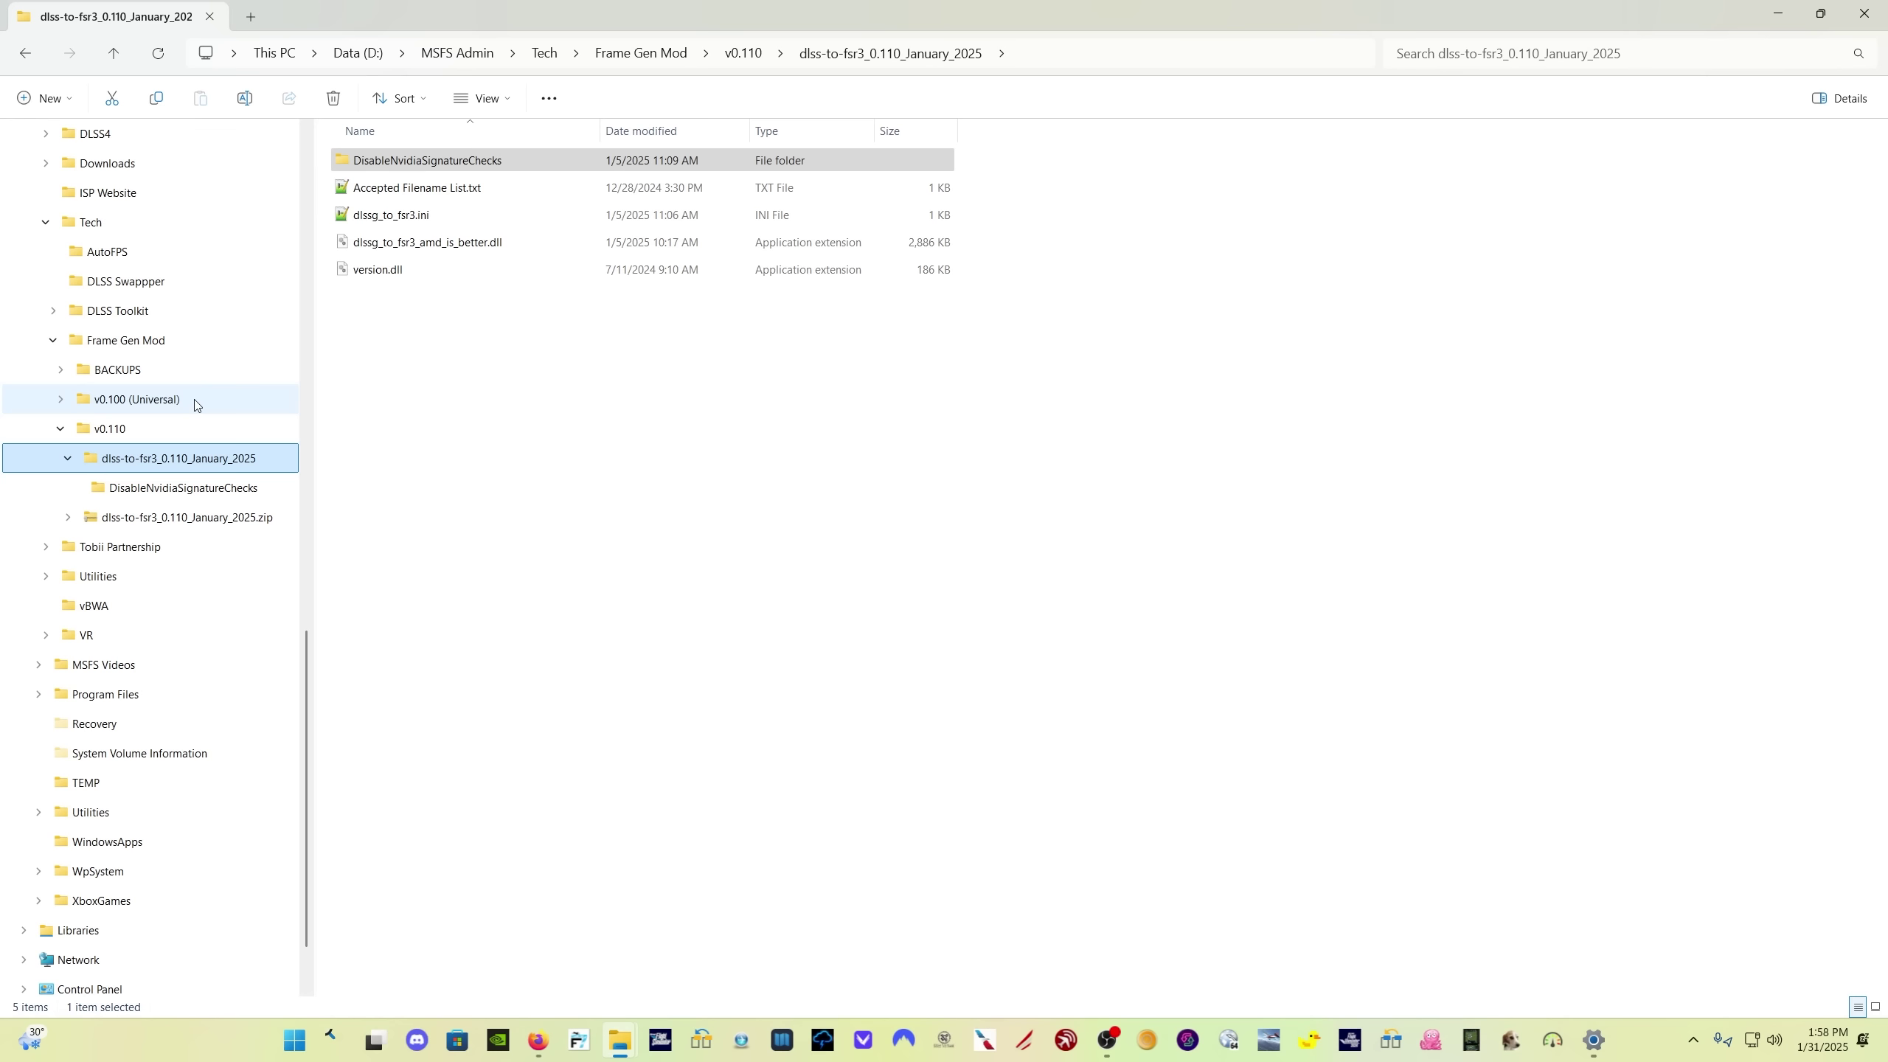
Step: Copy dlssg_to_fsr3_amd_is_better.dll and version.dll from the mod folder into C:\XboxGames\Microsoft Flight Simulator\Content
{"action": "left_click_drag", "start_coordinate": [661, 311], "coordinate": [437, 238]}
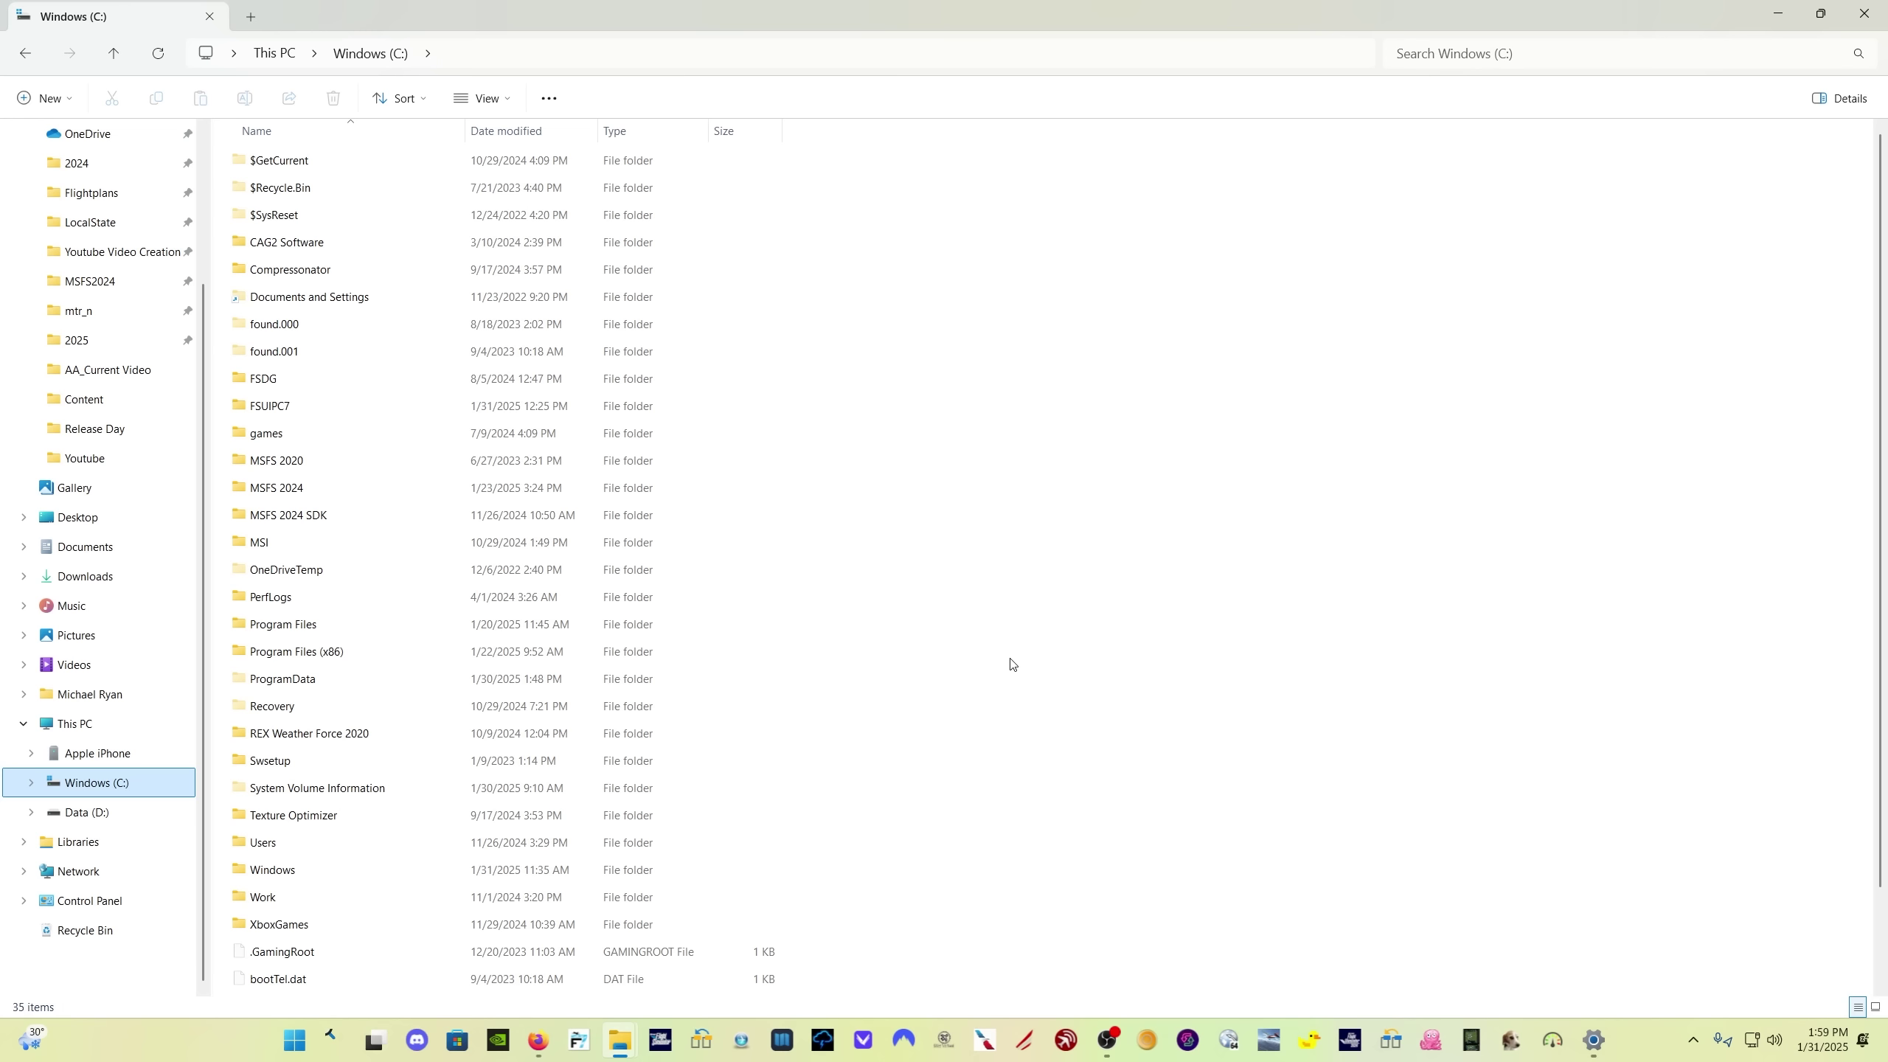
{"action": "scroll", "coordinate": [1010, 660], "scroll_direction": "down", "scroll_amount": 2}
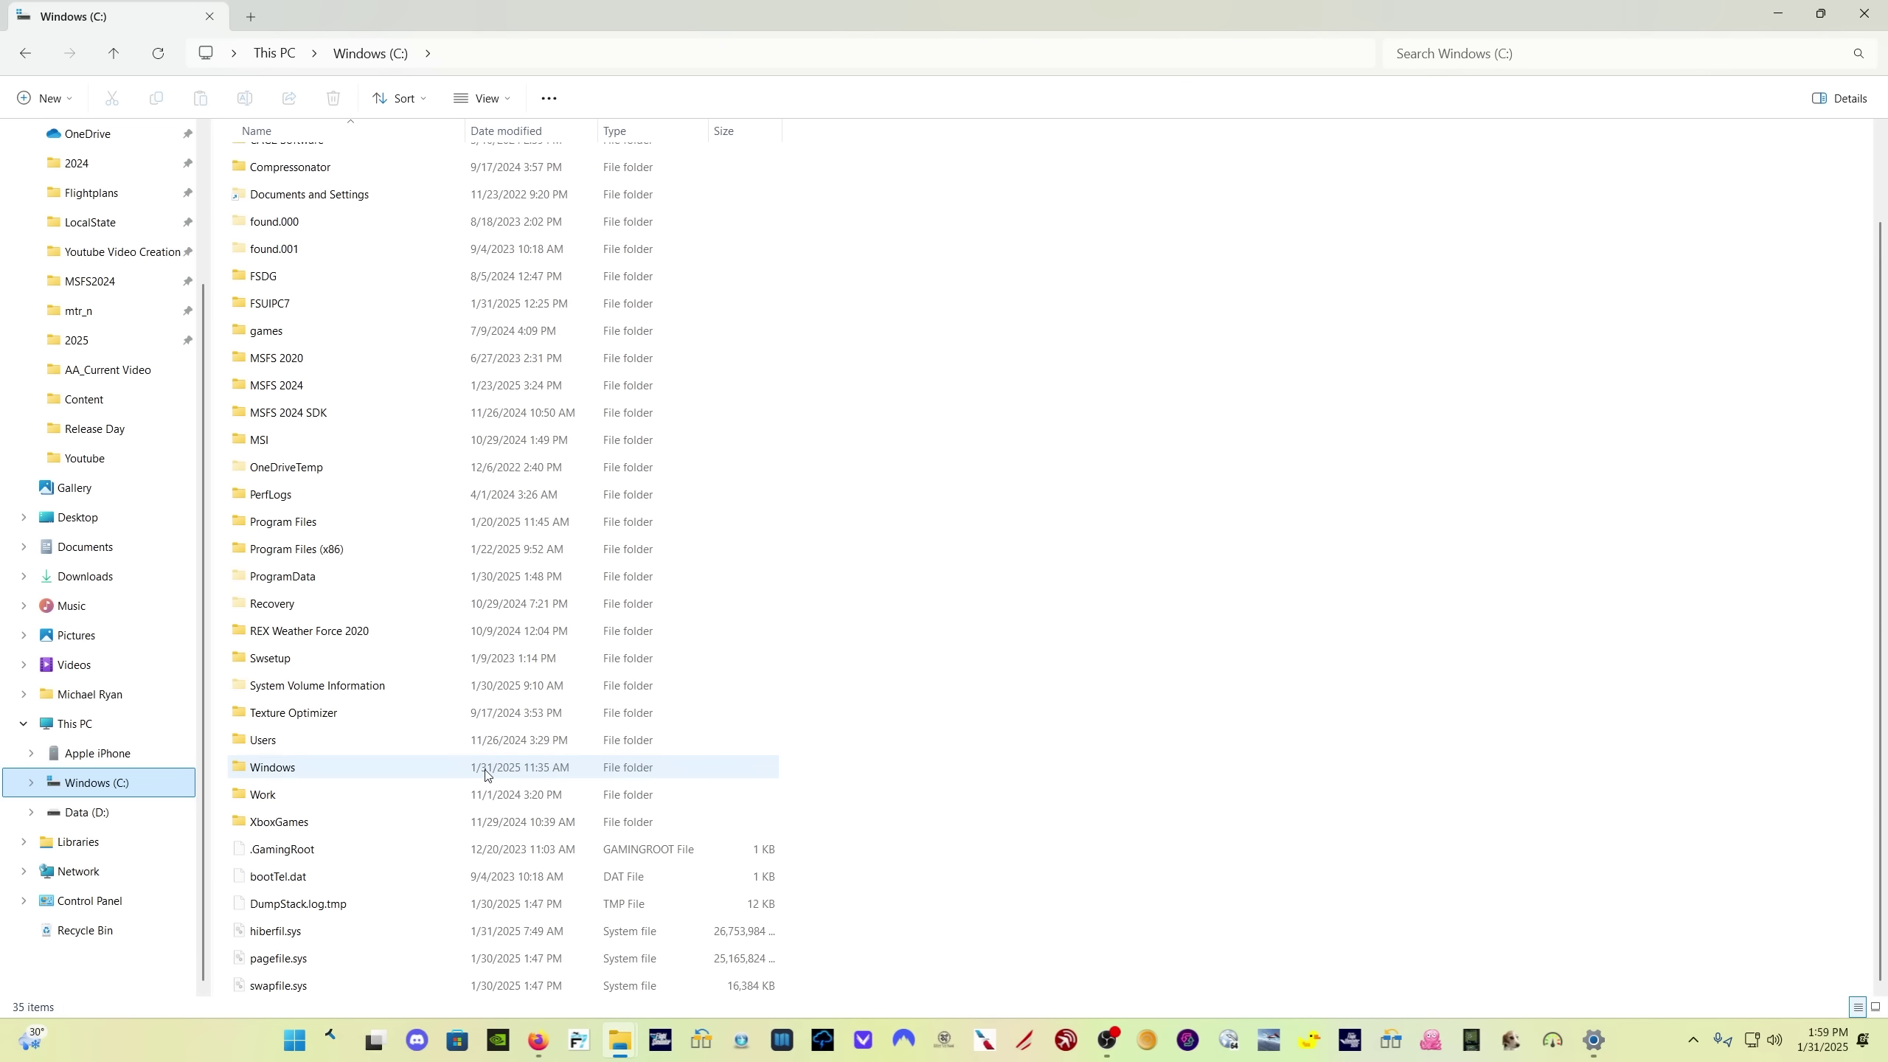
{"action": "double_click", "coordinate": [360, 818]}
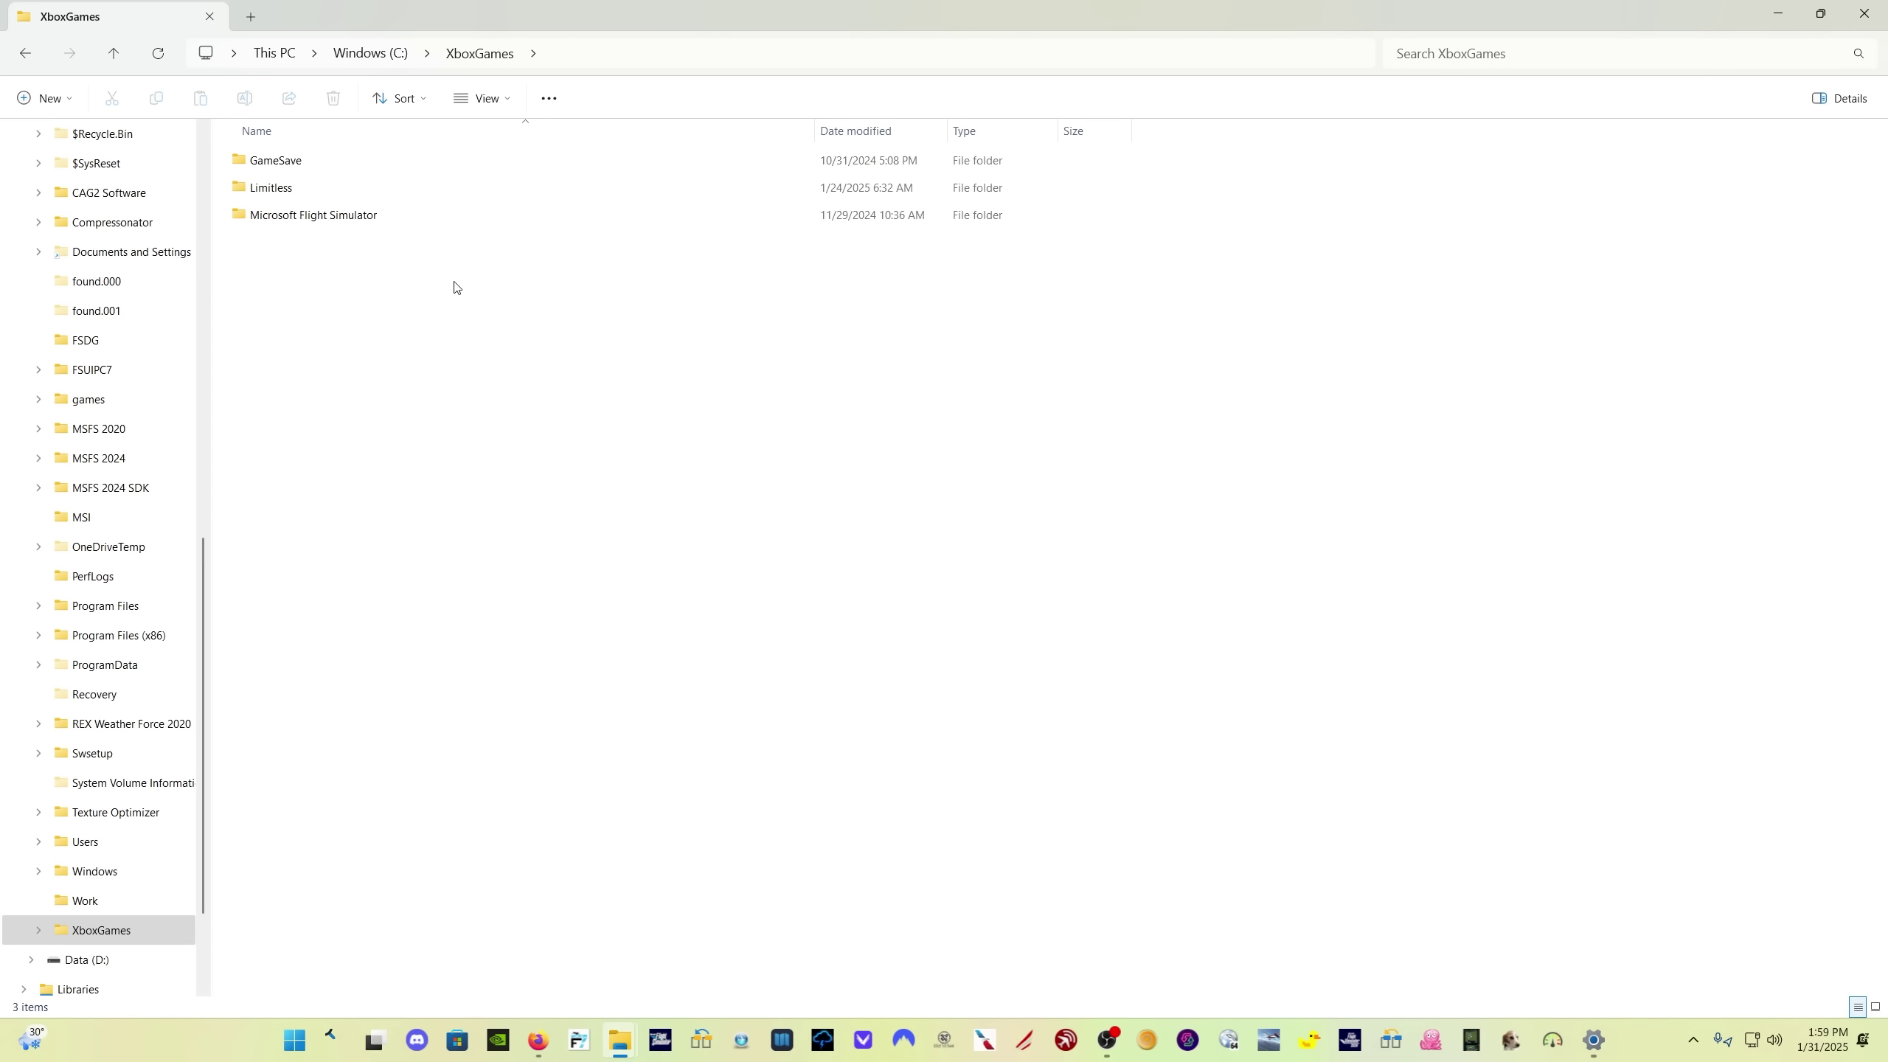
{"action": "double_click", "coordinate": [354, 215]}
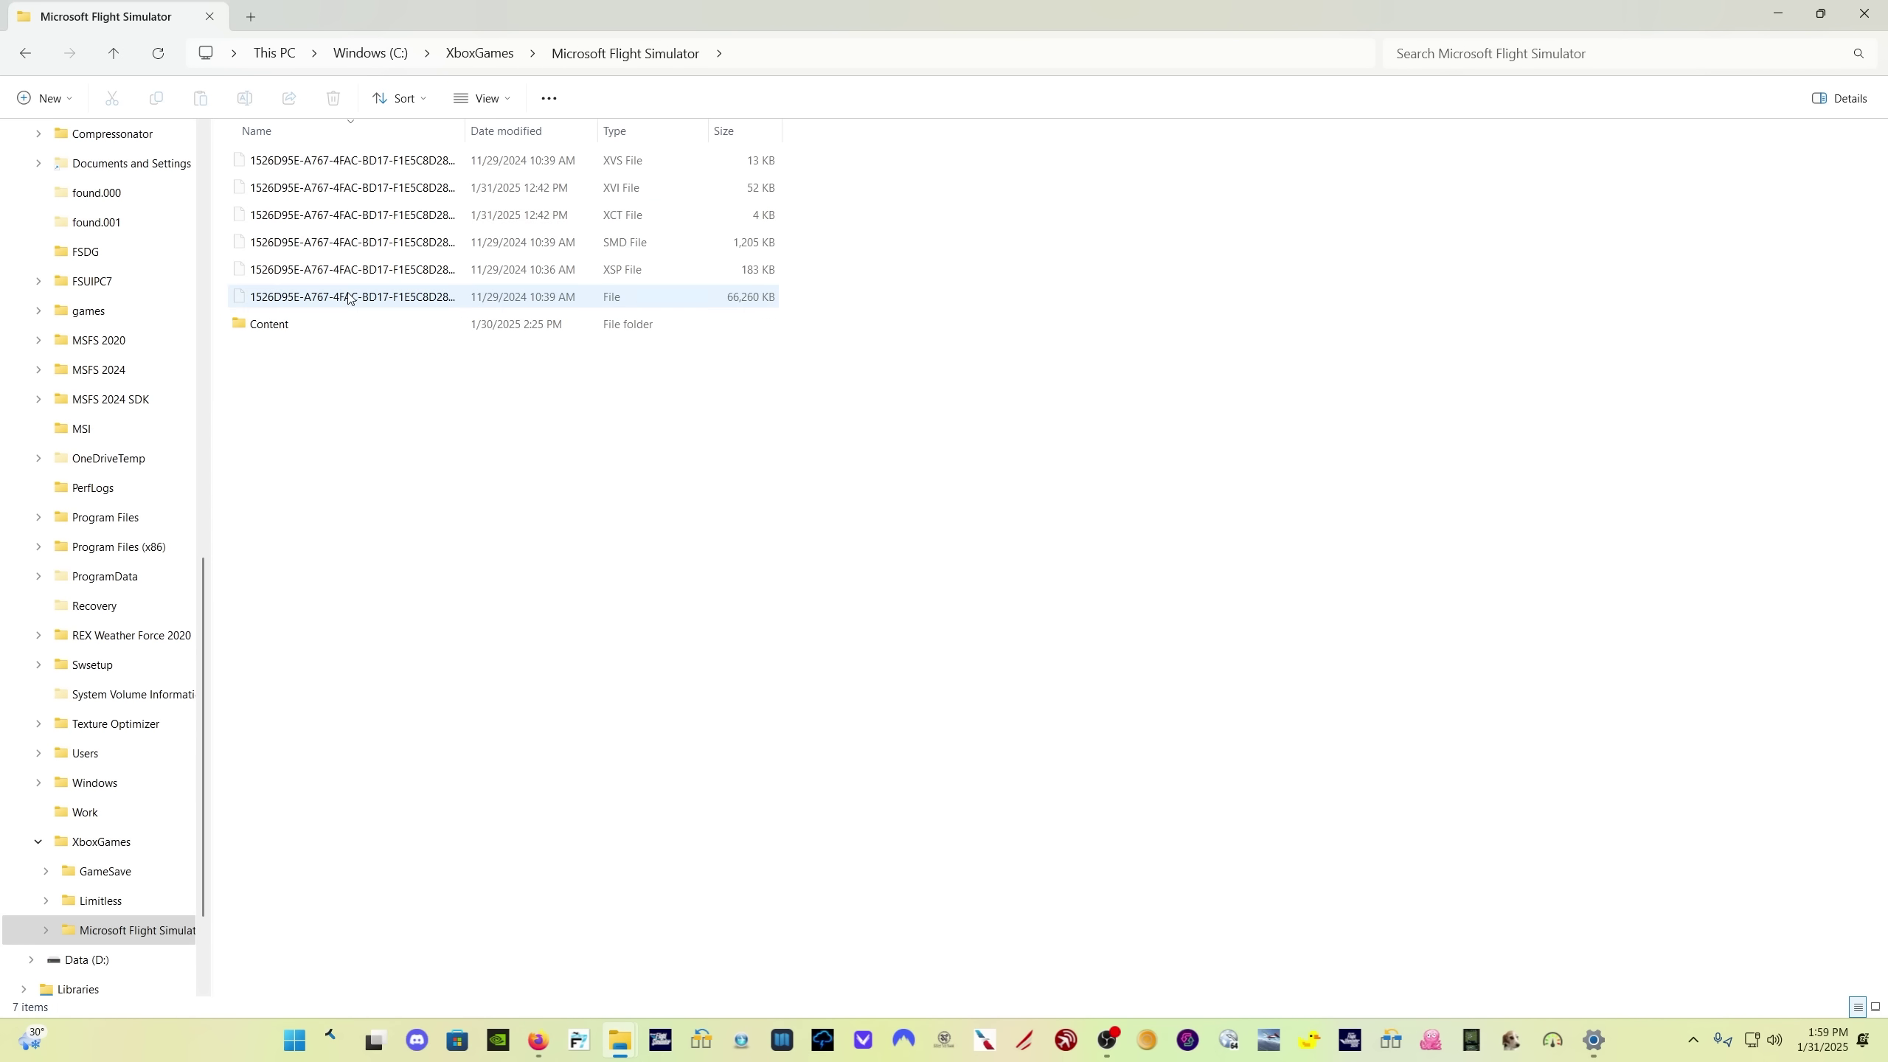
{"action": "double_click", "coordinate": [347, 324]}
{"action": "key", "text": "alt+Tab"}
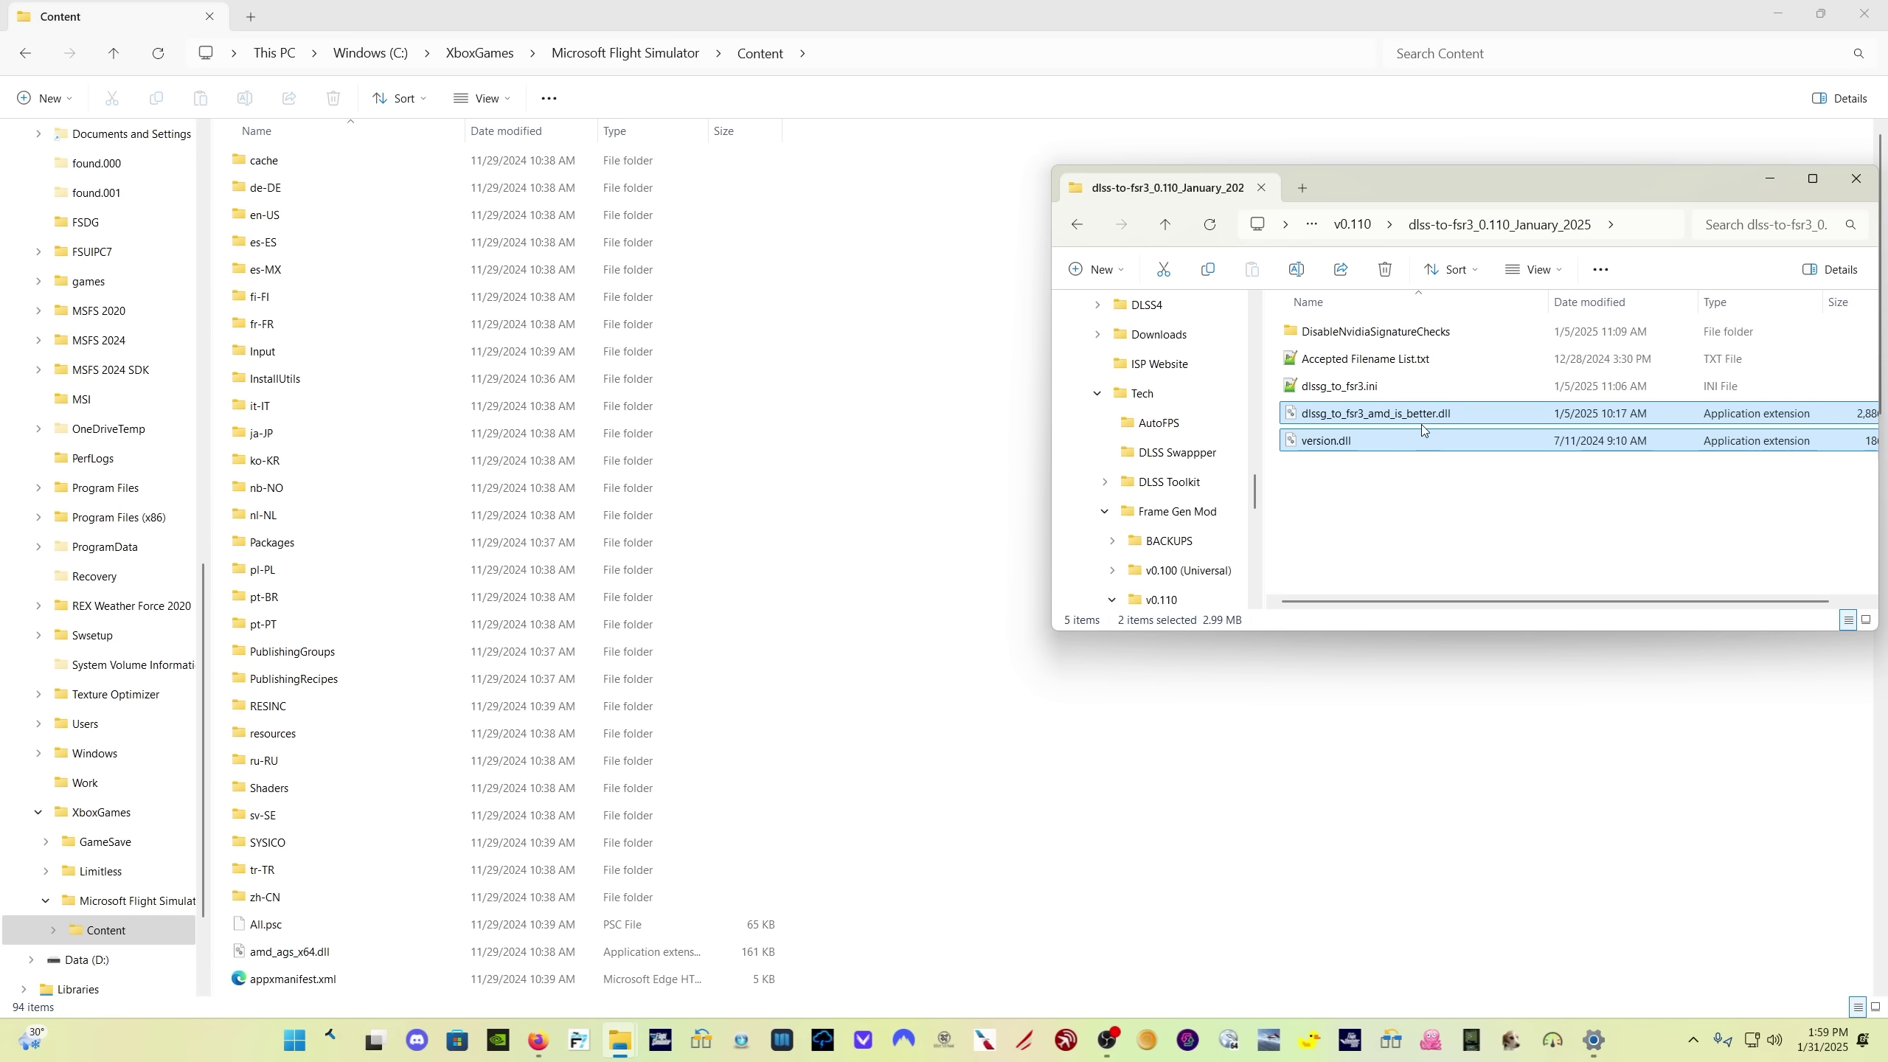
{"action": "left_click_drag", "start_coordinate": [1392, 415], "coordinate": [779, 515]}
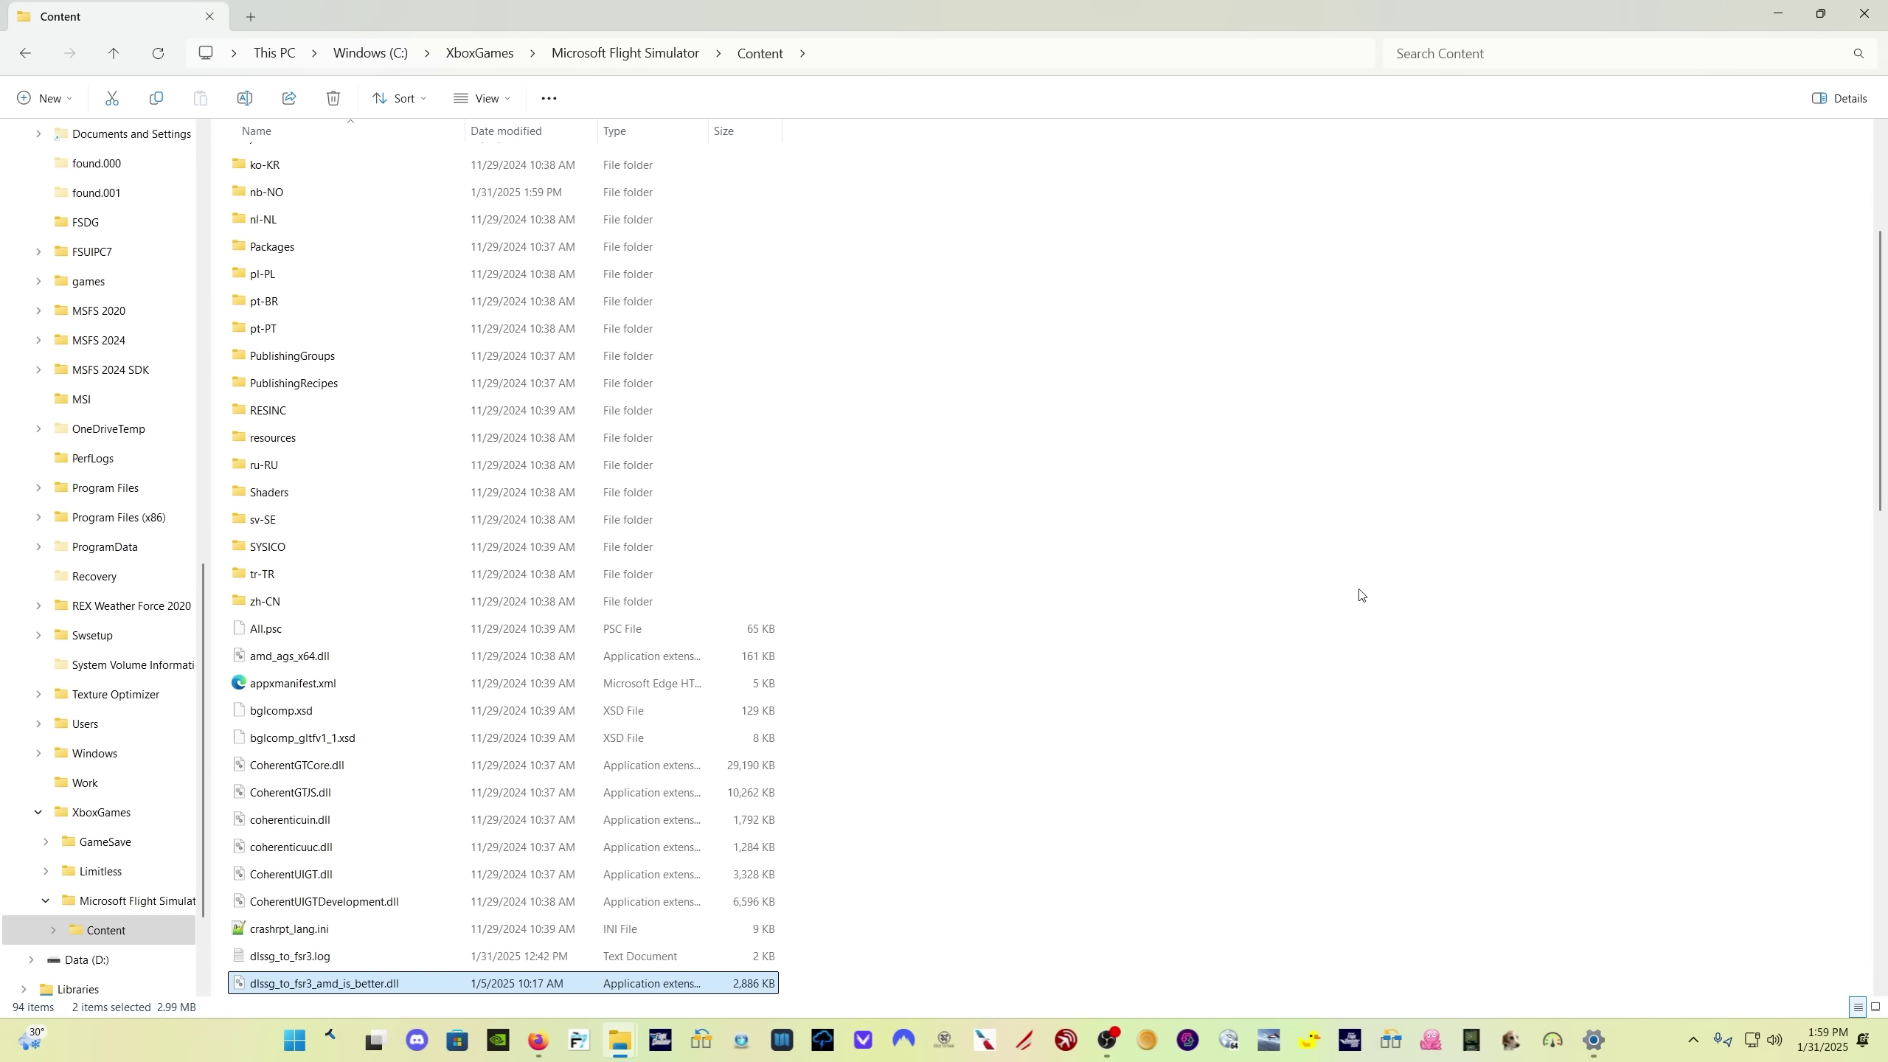
{"action": "scroll", "coordinate": [1183, 606], "scroll_direction": "down", "scroll_amount": 8}
{"action": "scroll", "coordinate": [1182, 608], "scroll_direction": "down", "scroll_amount": 2}
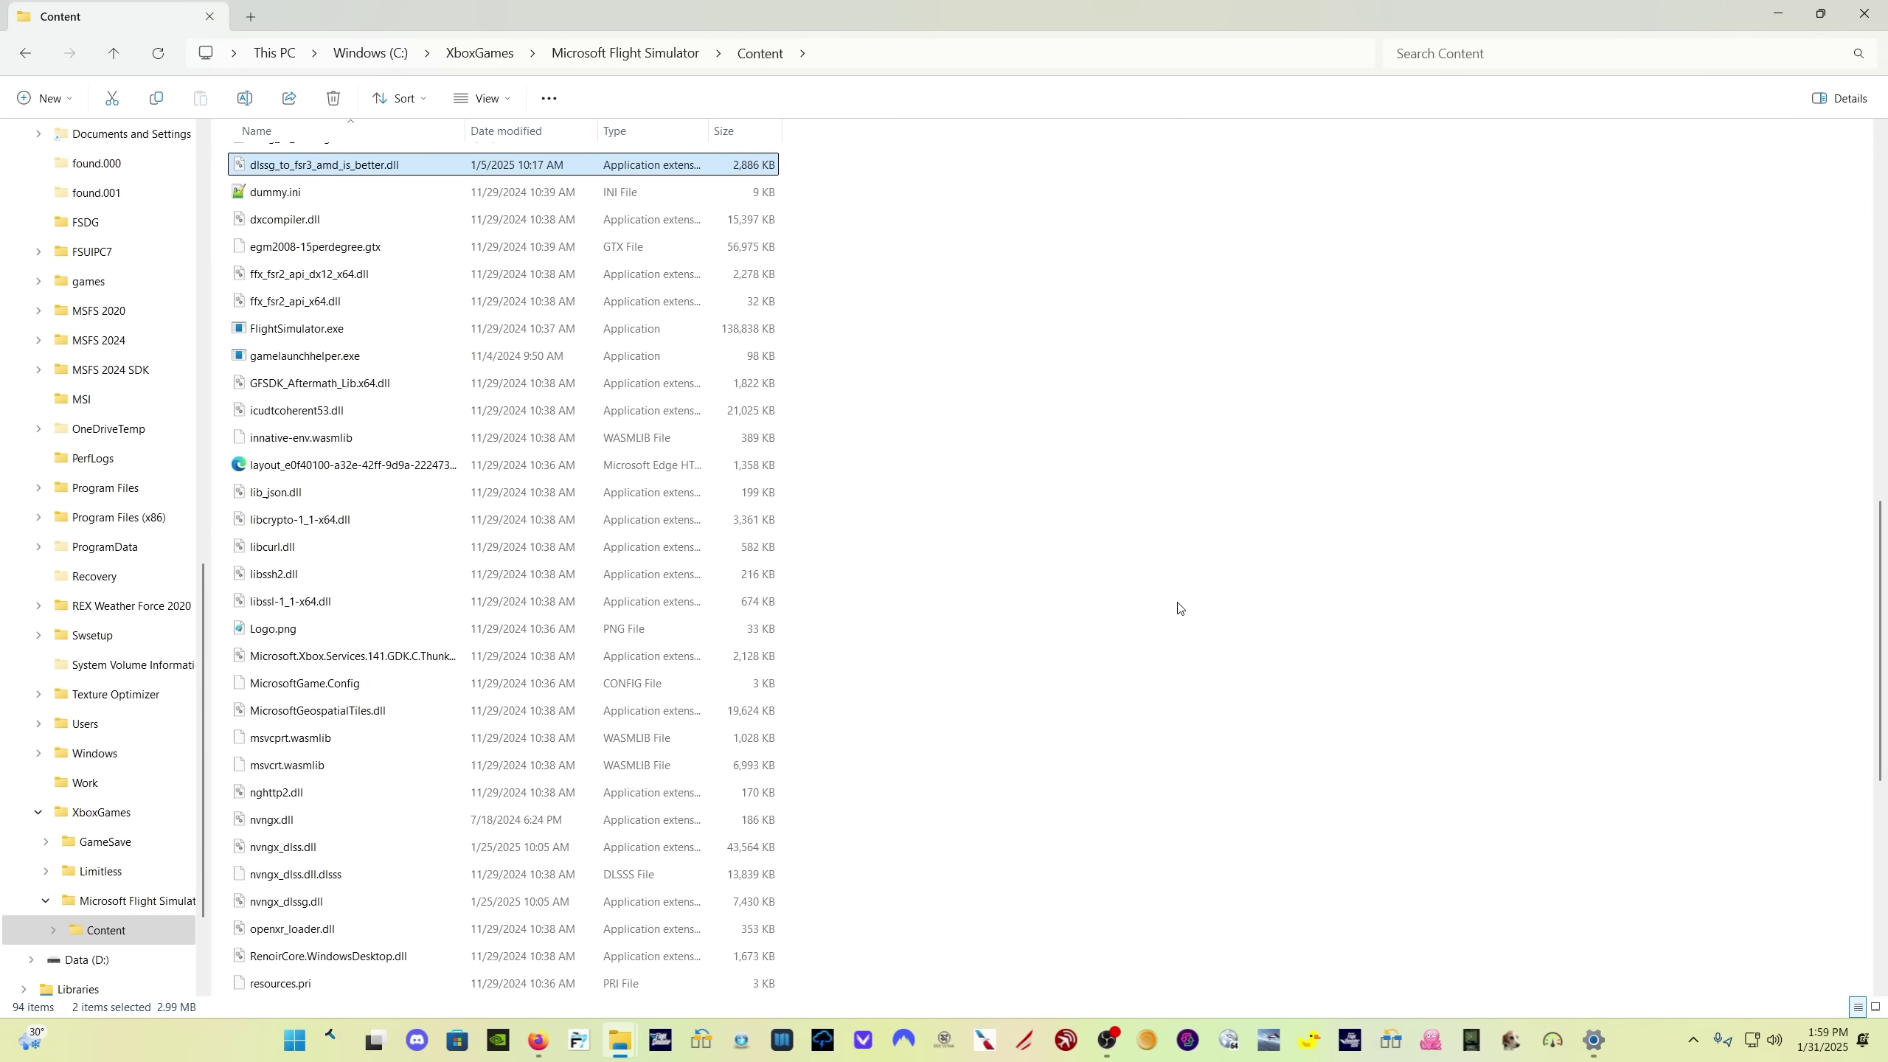
{"action": "scroll", "coordinate": [1179, 608], "scroll_direction": "up", "scroll_amount": 12}
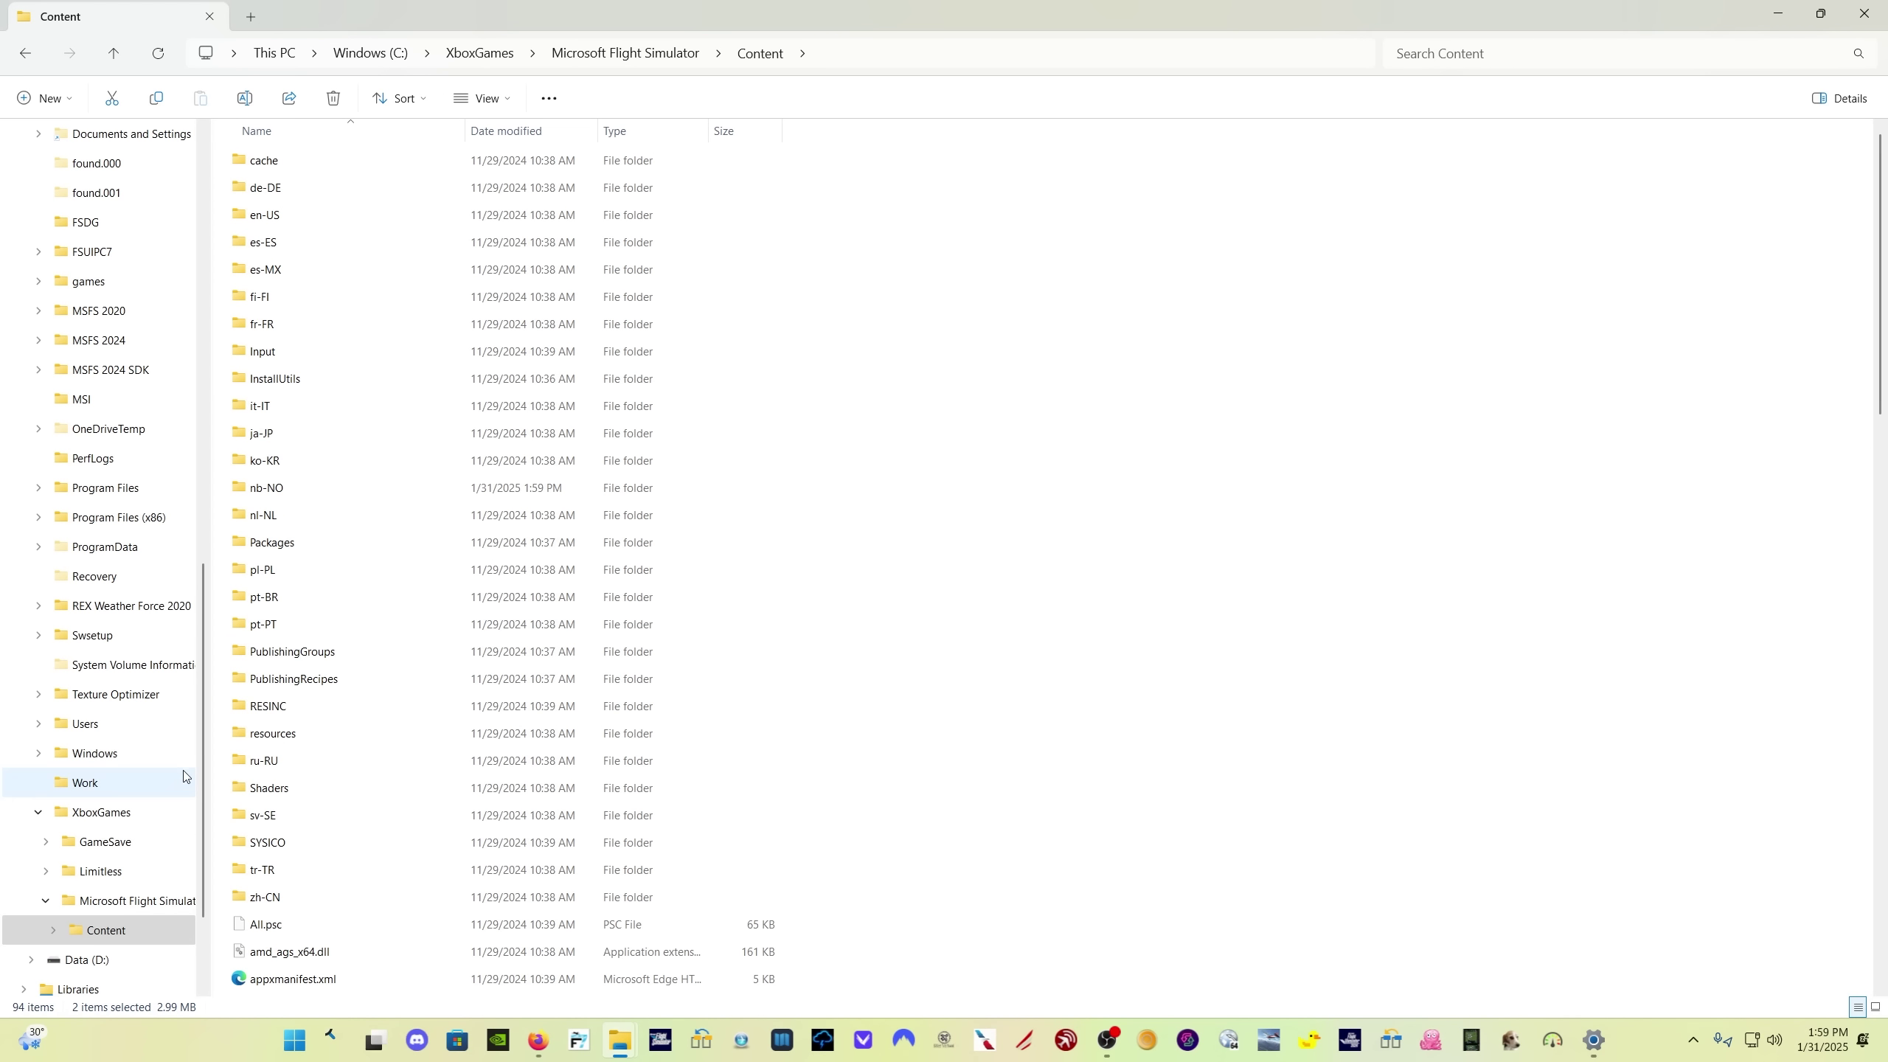
Step: Try to copy the same two DLL files into C:\XboxGames\Limitless\Content, and cancel the file replacement
{"action": "left_click", "coordinate": [102, 813]}
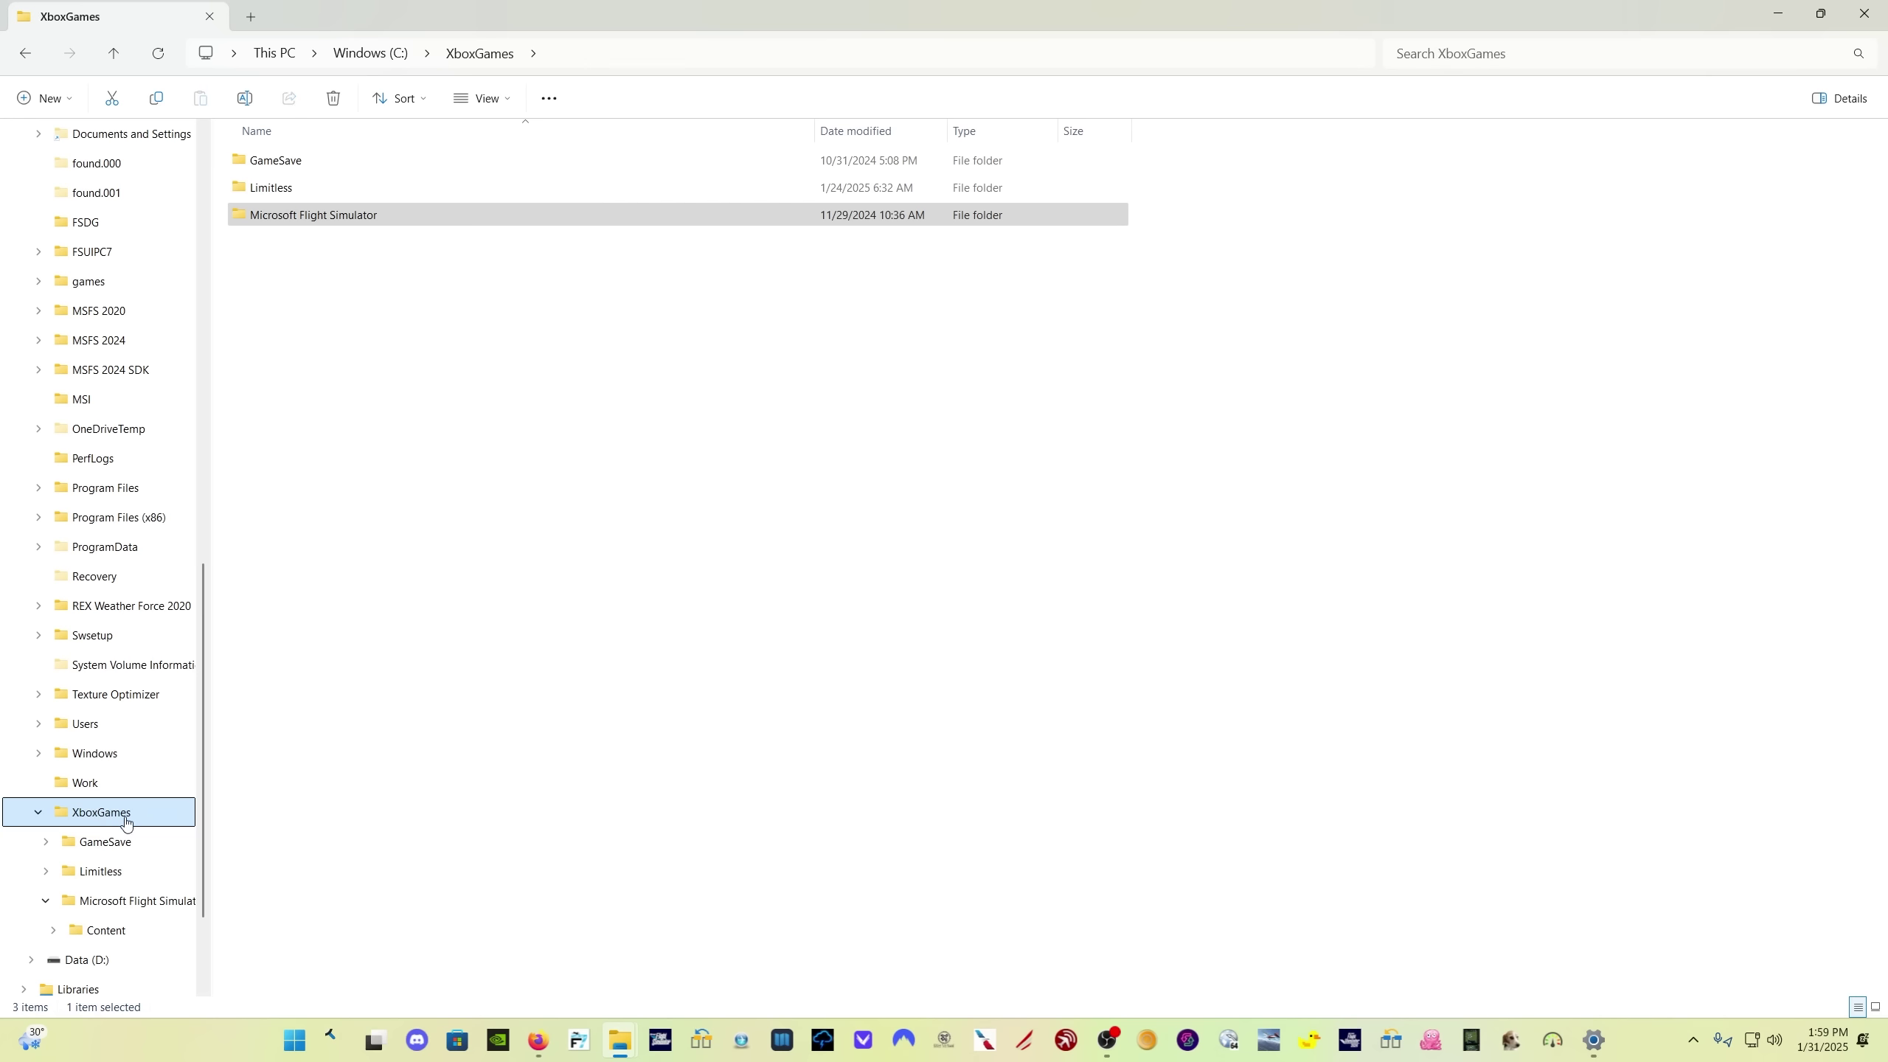
{"action": "double_click", "coordinate": [316, 187]}
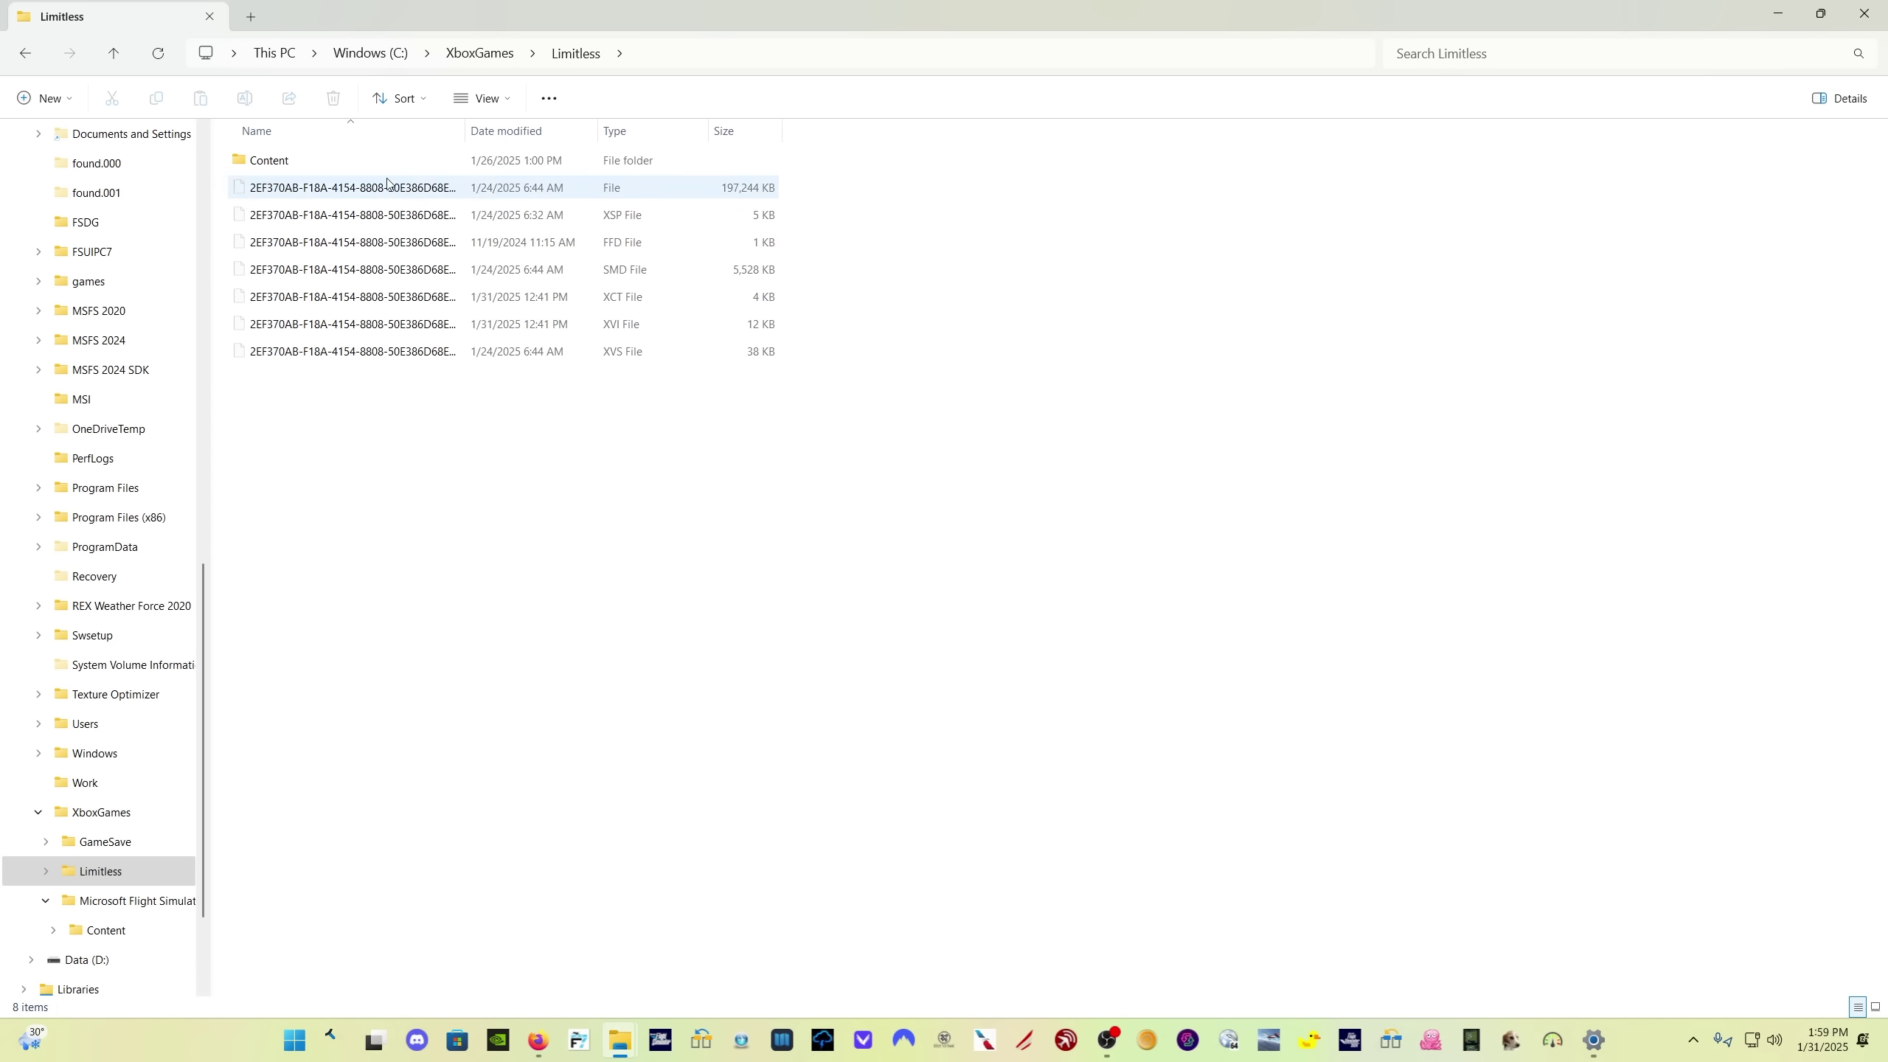
{"action": "double_click", "coordinate": [372, 162]}
{"action": "key", "text": "alt+Tab"}
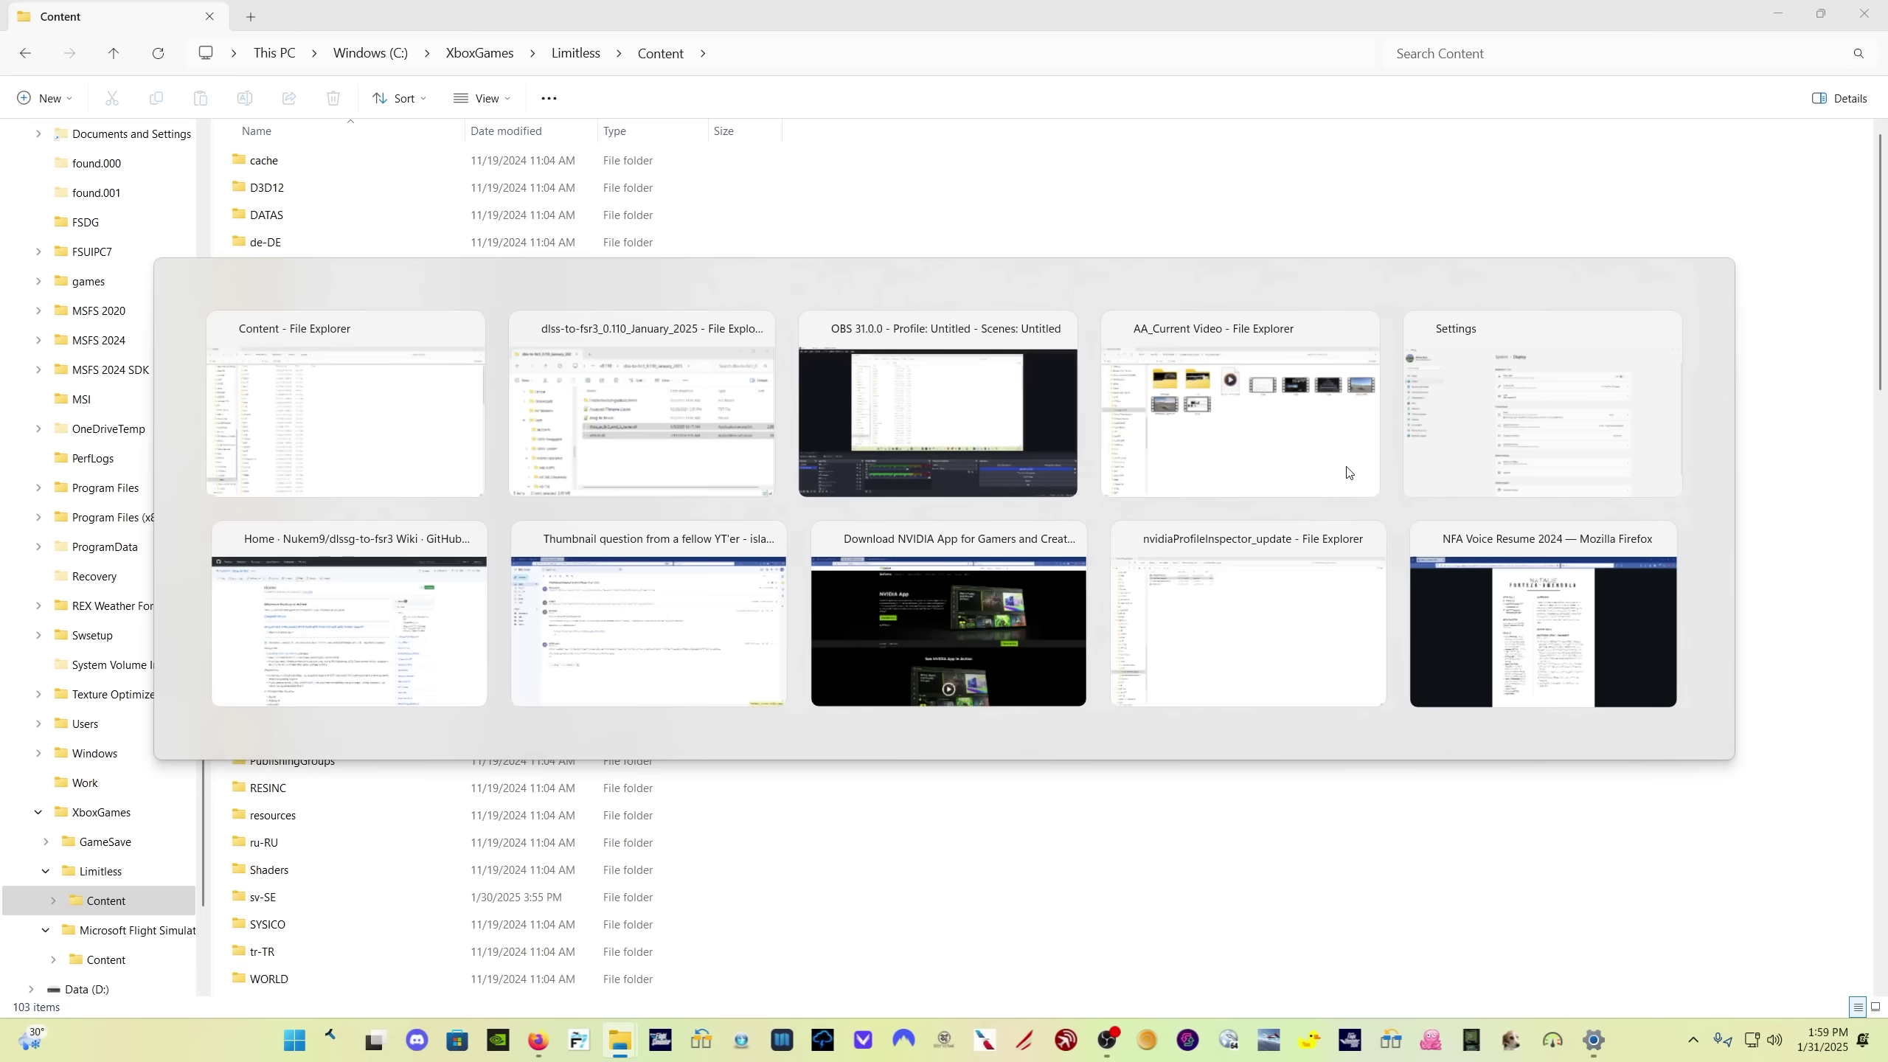
{"action": "left_click_drag", "start_coordinate": [1401, 412], "coordinate": [892, 863]}
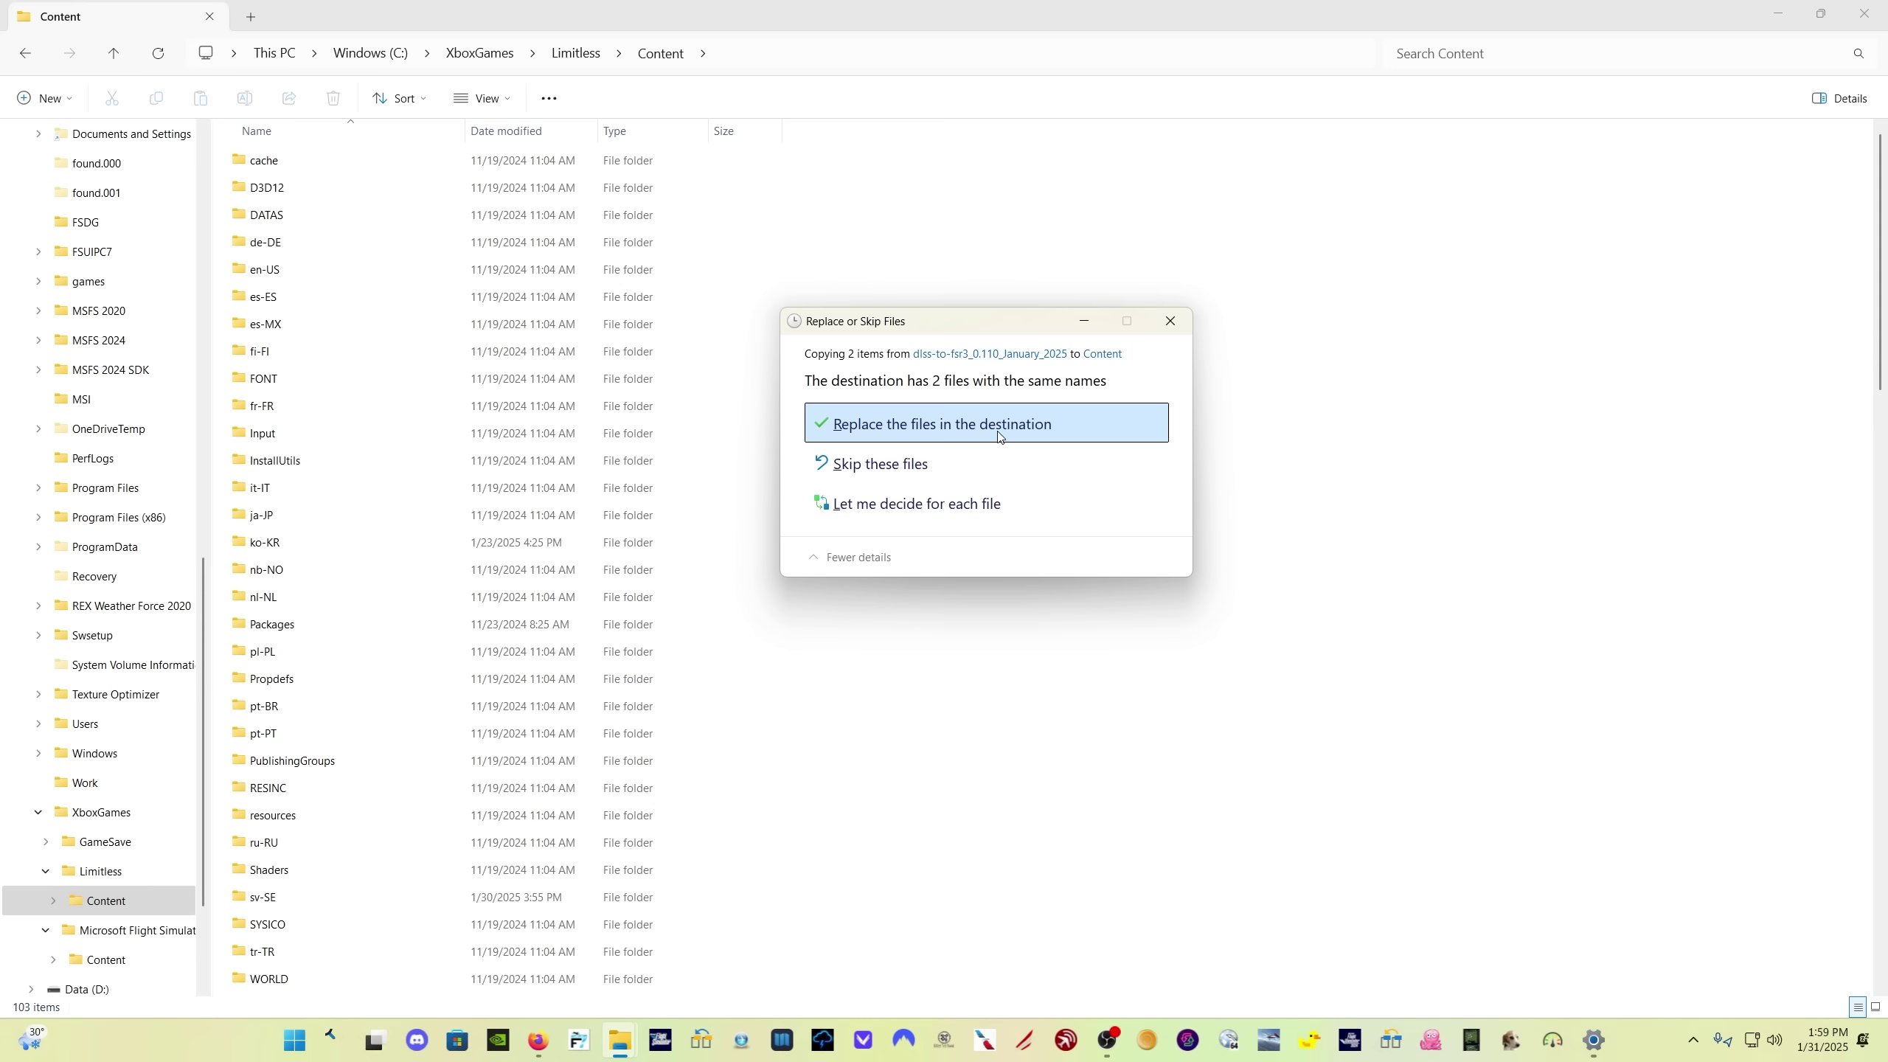
{"action": "left_click", "coordinate": [1182, 330]}
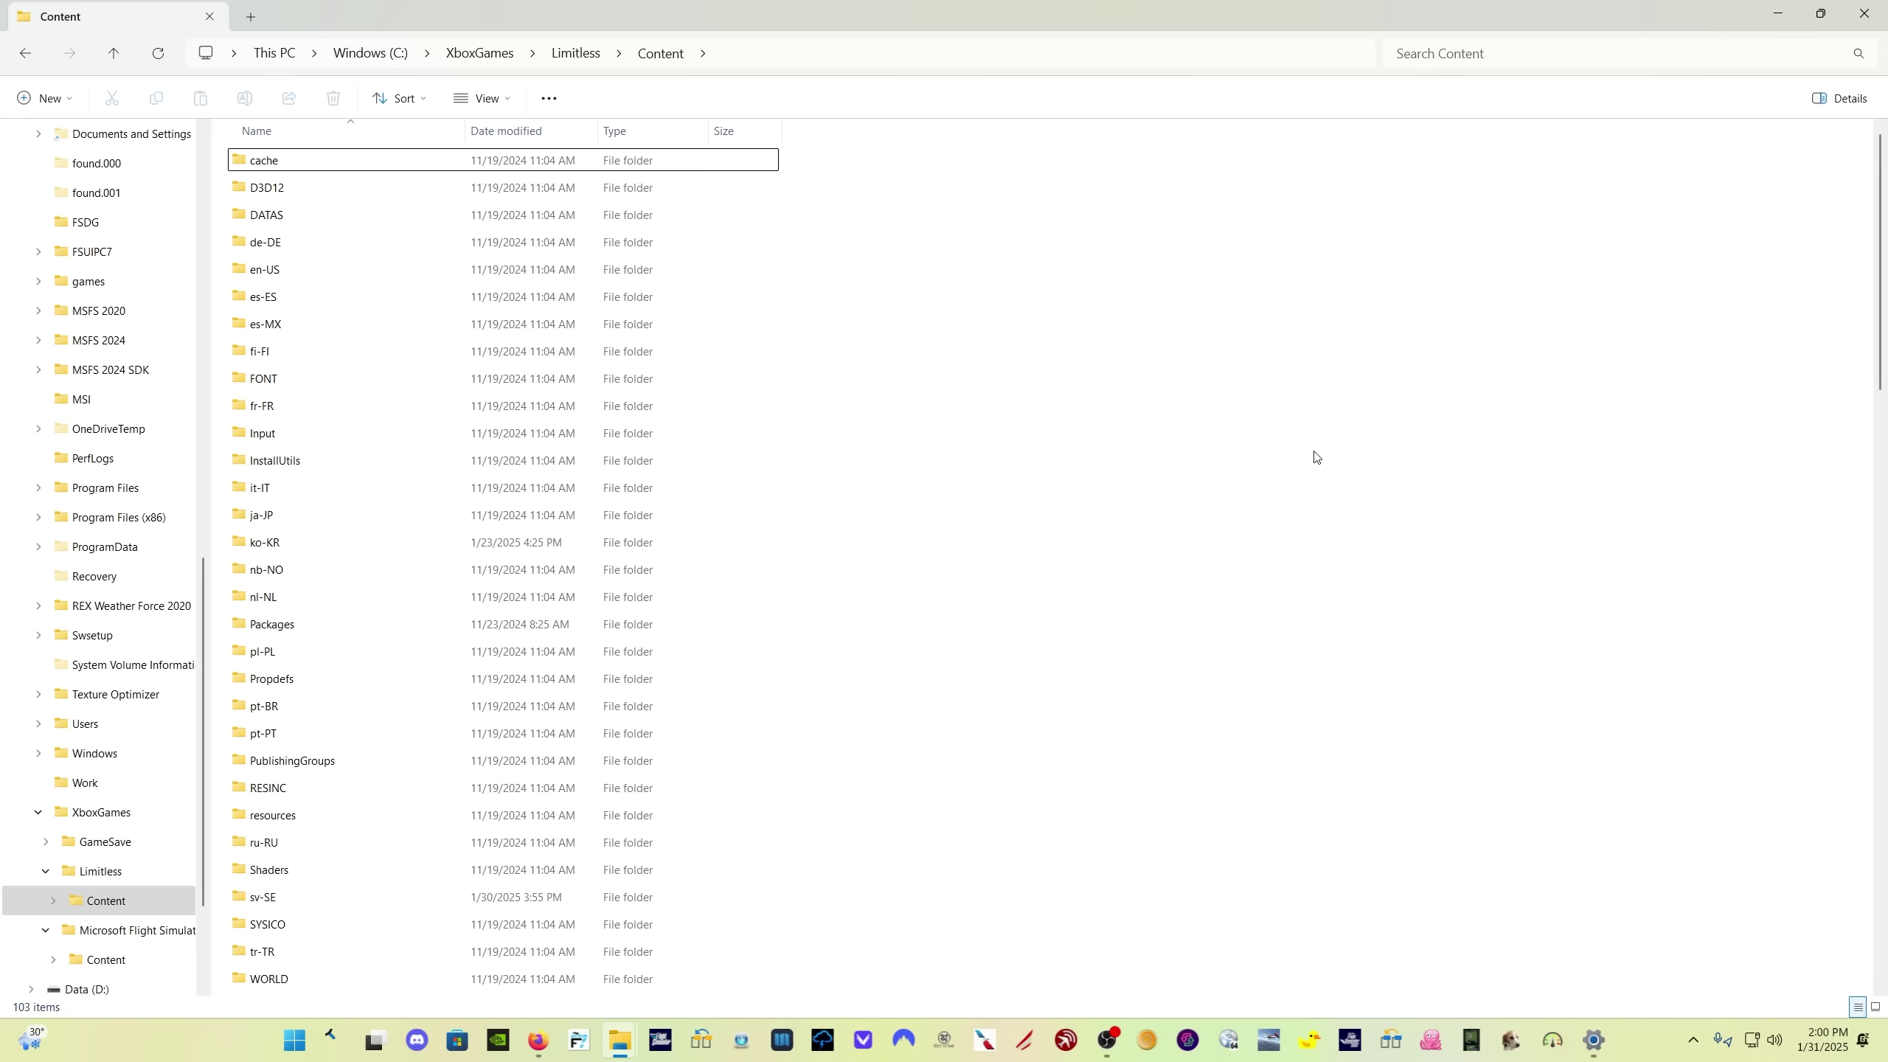
Step: Locate FlightSimulator2024.exe in Limitless\Content and FlightSimulator.exe in Microsoft Flight Simulator\Content
{"action": "scroll", "coordinate": [1263, 479], "scroll_direction": "down", "scroll_amount": 10}
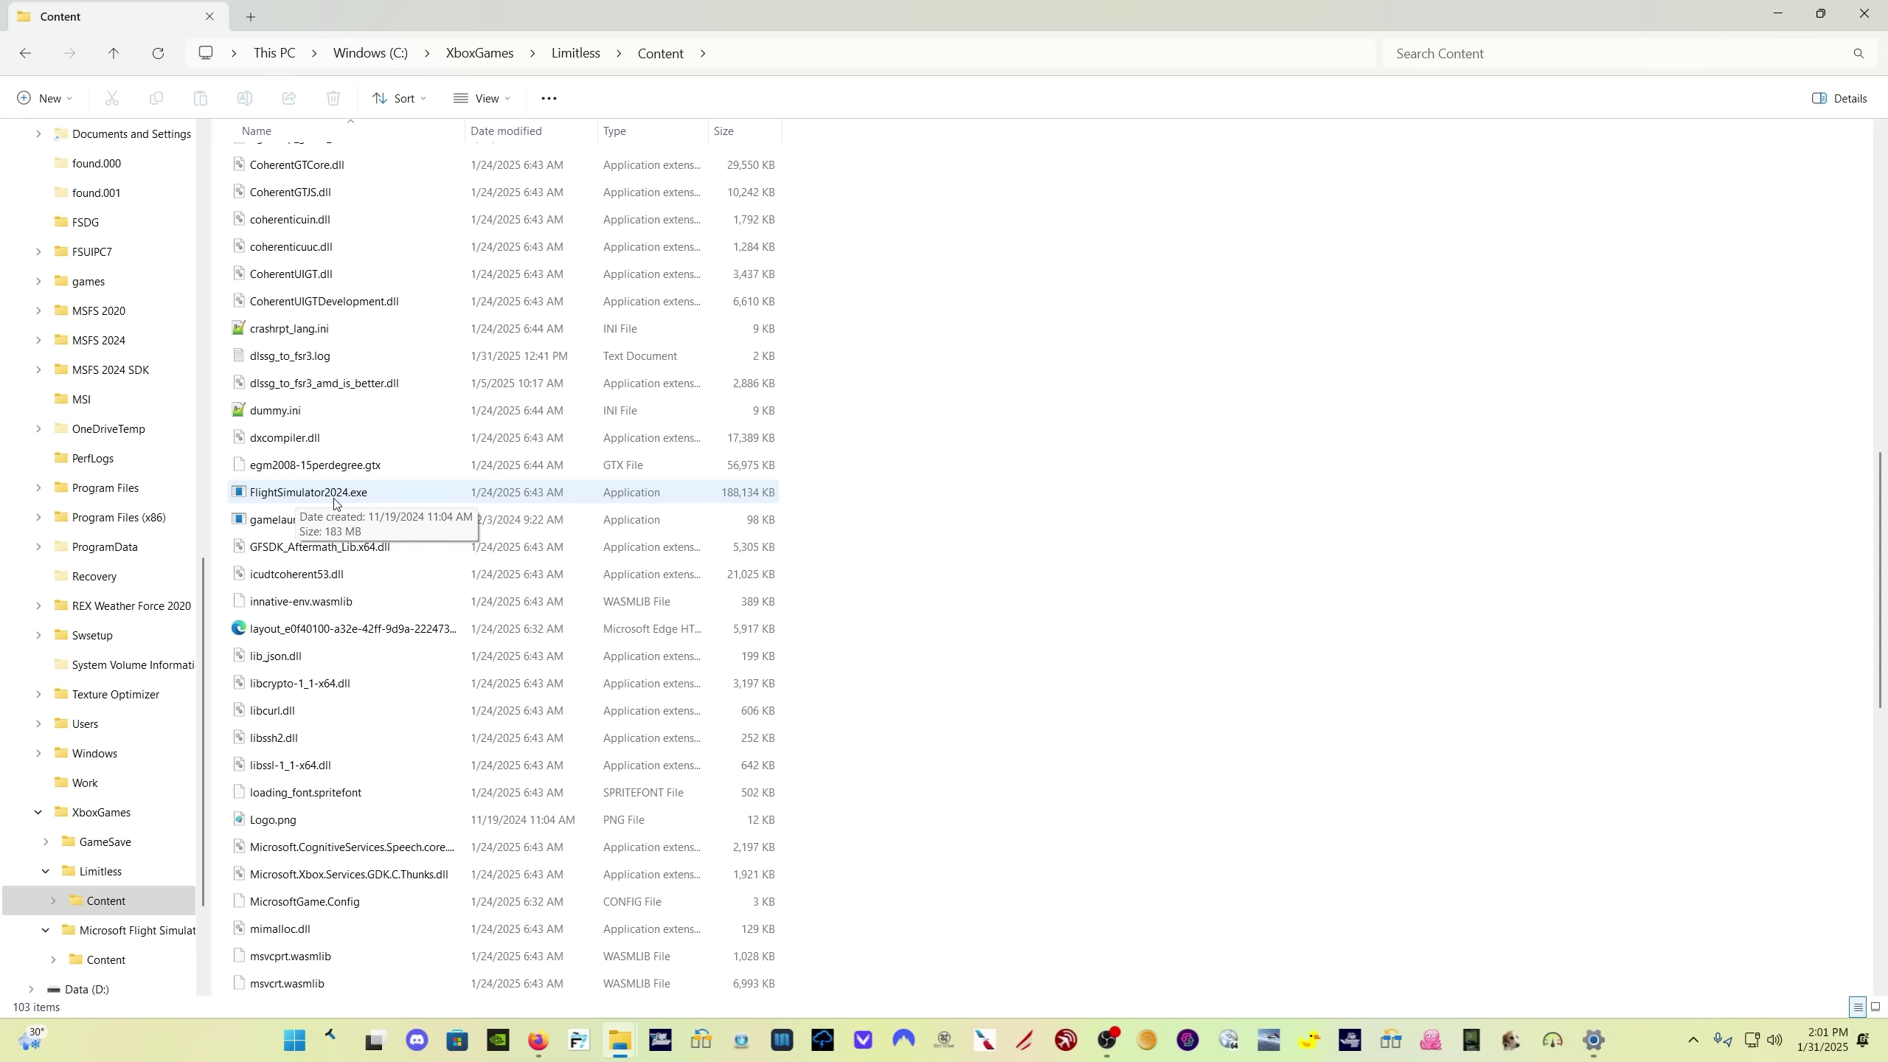
{"action": "scroll", "coordinate": [152, 595], "scroll_direction": "down", "scroll_amount": 2}
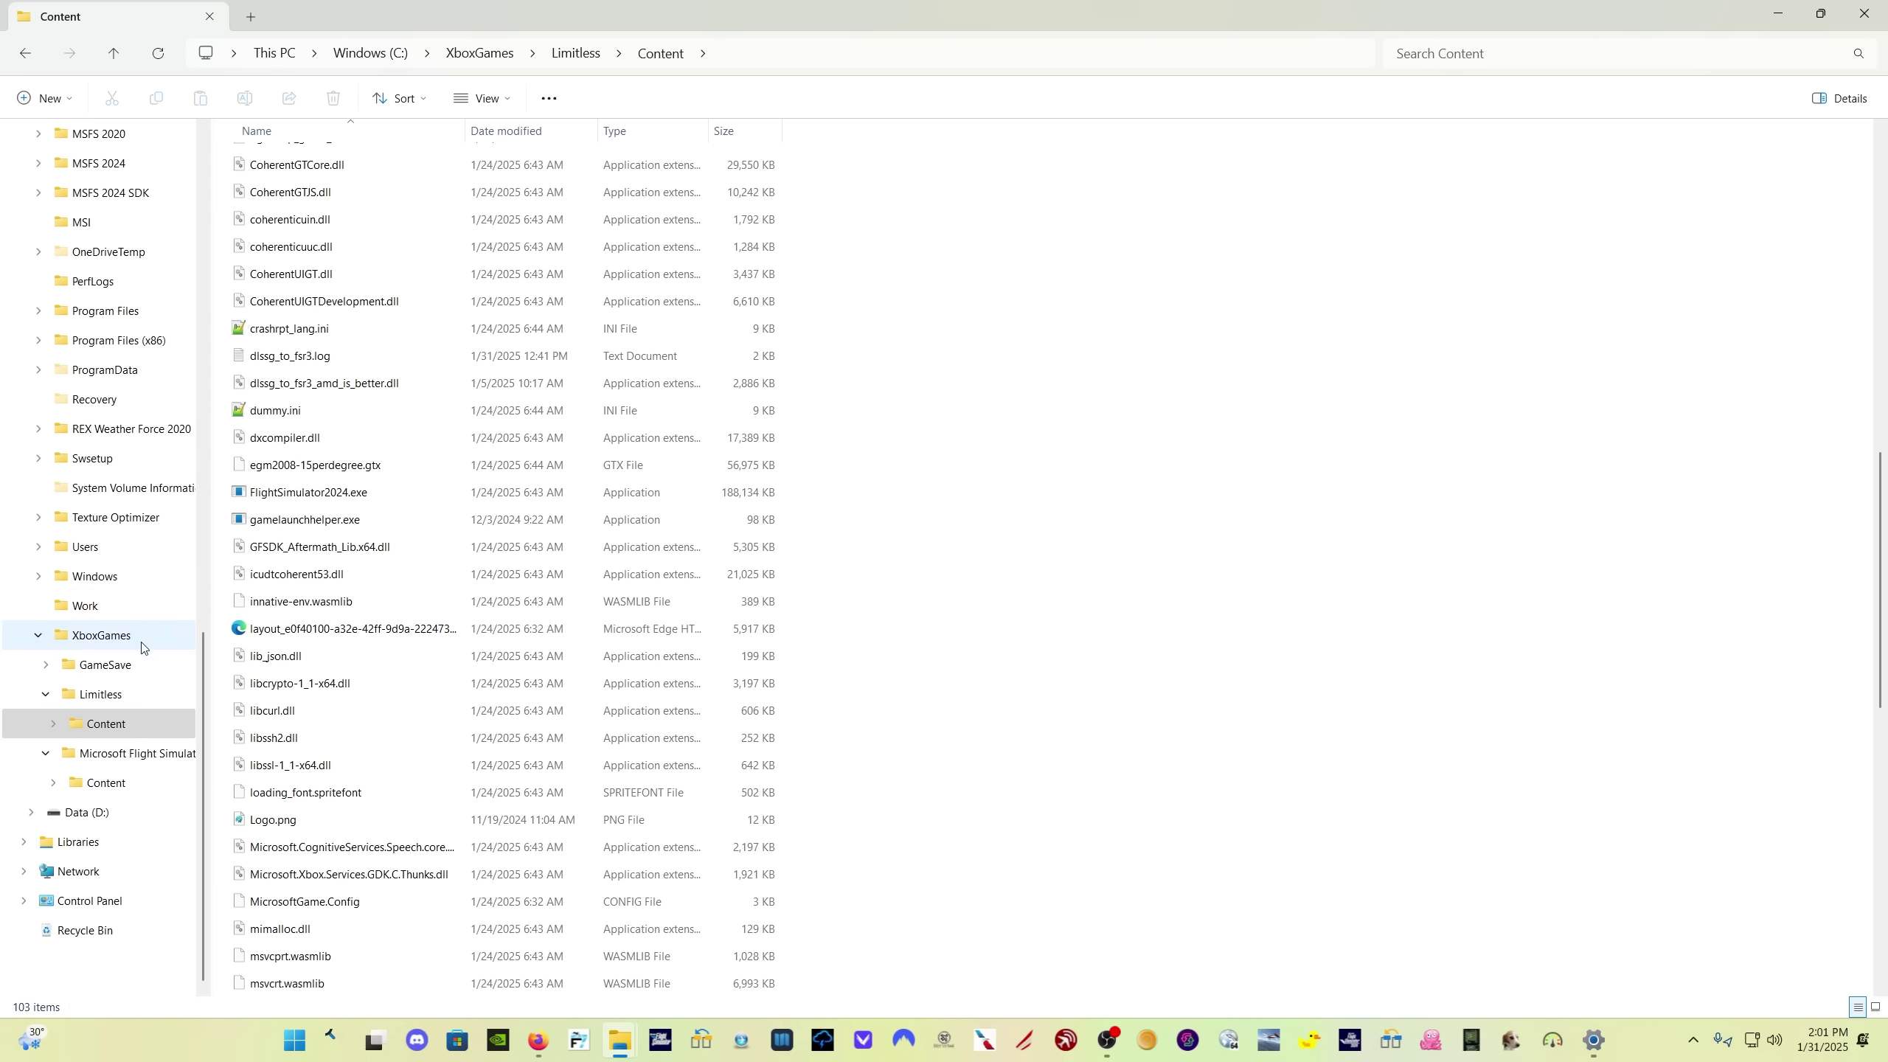
{"action": "left_click", "coordinate": [157, 781]}
{"action": "scroll", "coordinate": [702, 566], "scroll_direction": "down", "scroll_amount": 15}
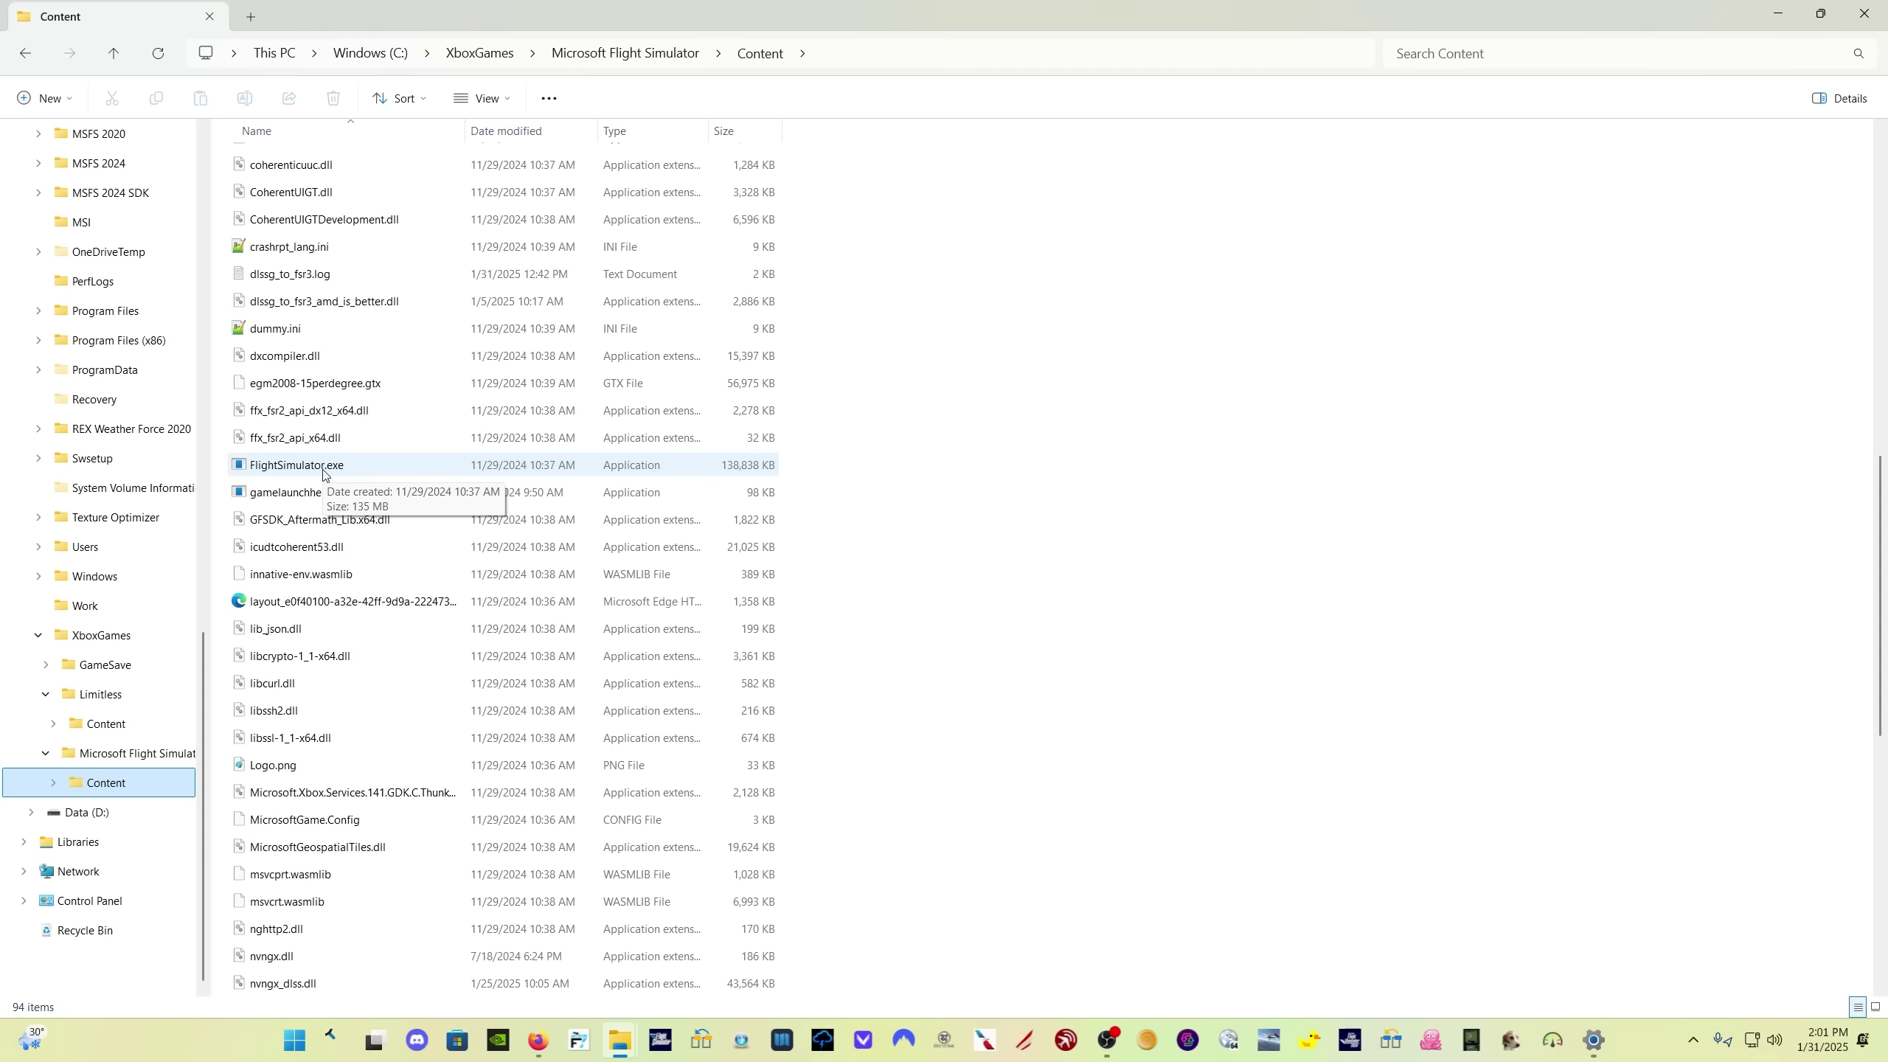
Step: Open the Content folder in C:\XboxGames\Microsoft Flight Simulator and examine the DLL files in the dlssg-to-fsr3-0.100 (DLSSTweaks Edition) folder
{"action": "key", "text": "alt+Tab"}
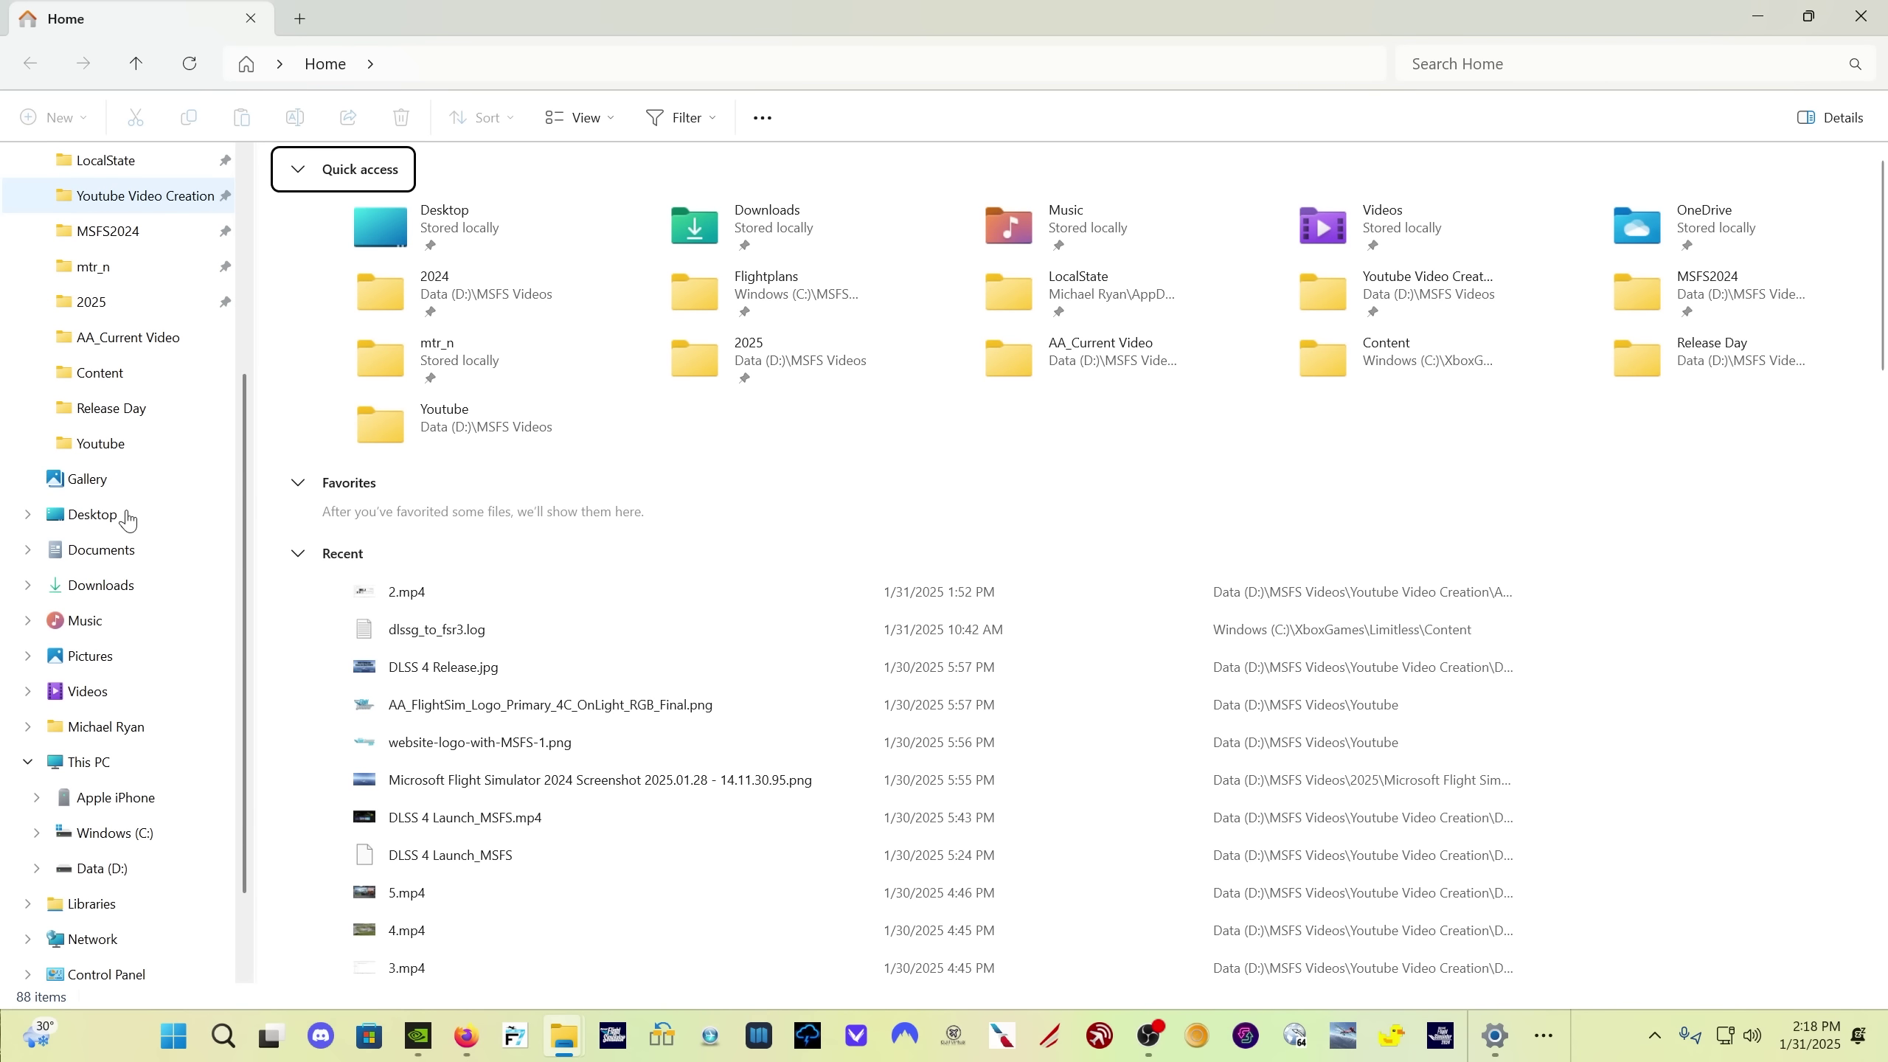
{"action": "left_click", "coordinate": [127, 730]}
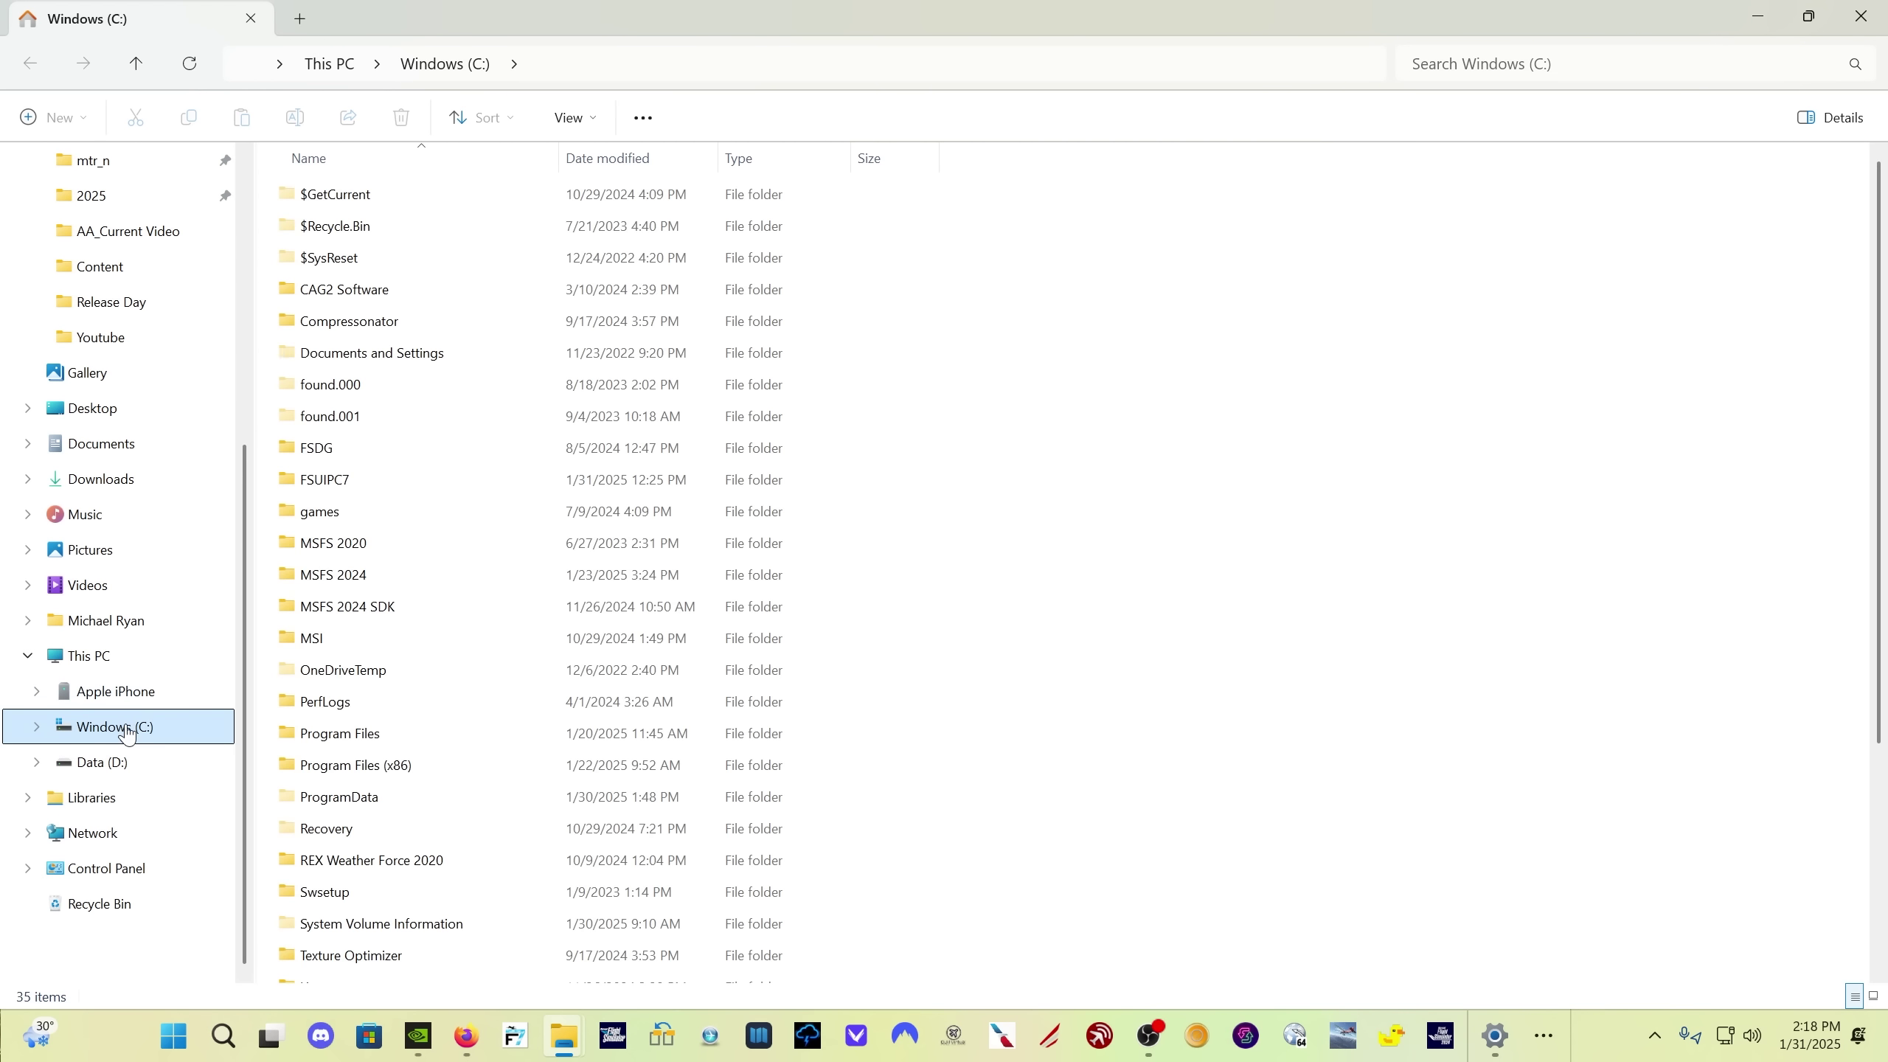
{"action": "scroll", "coordinate": [346, 725], "scroll_direction": "down", "scroll_amount": 4}
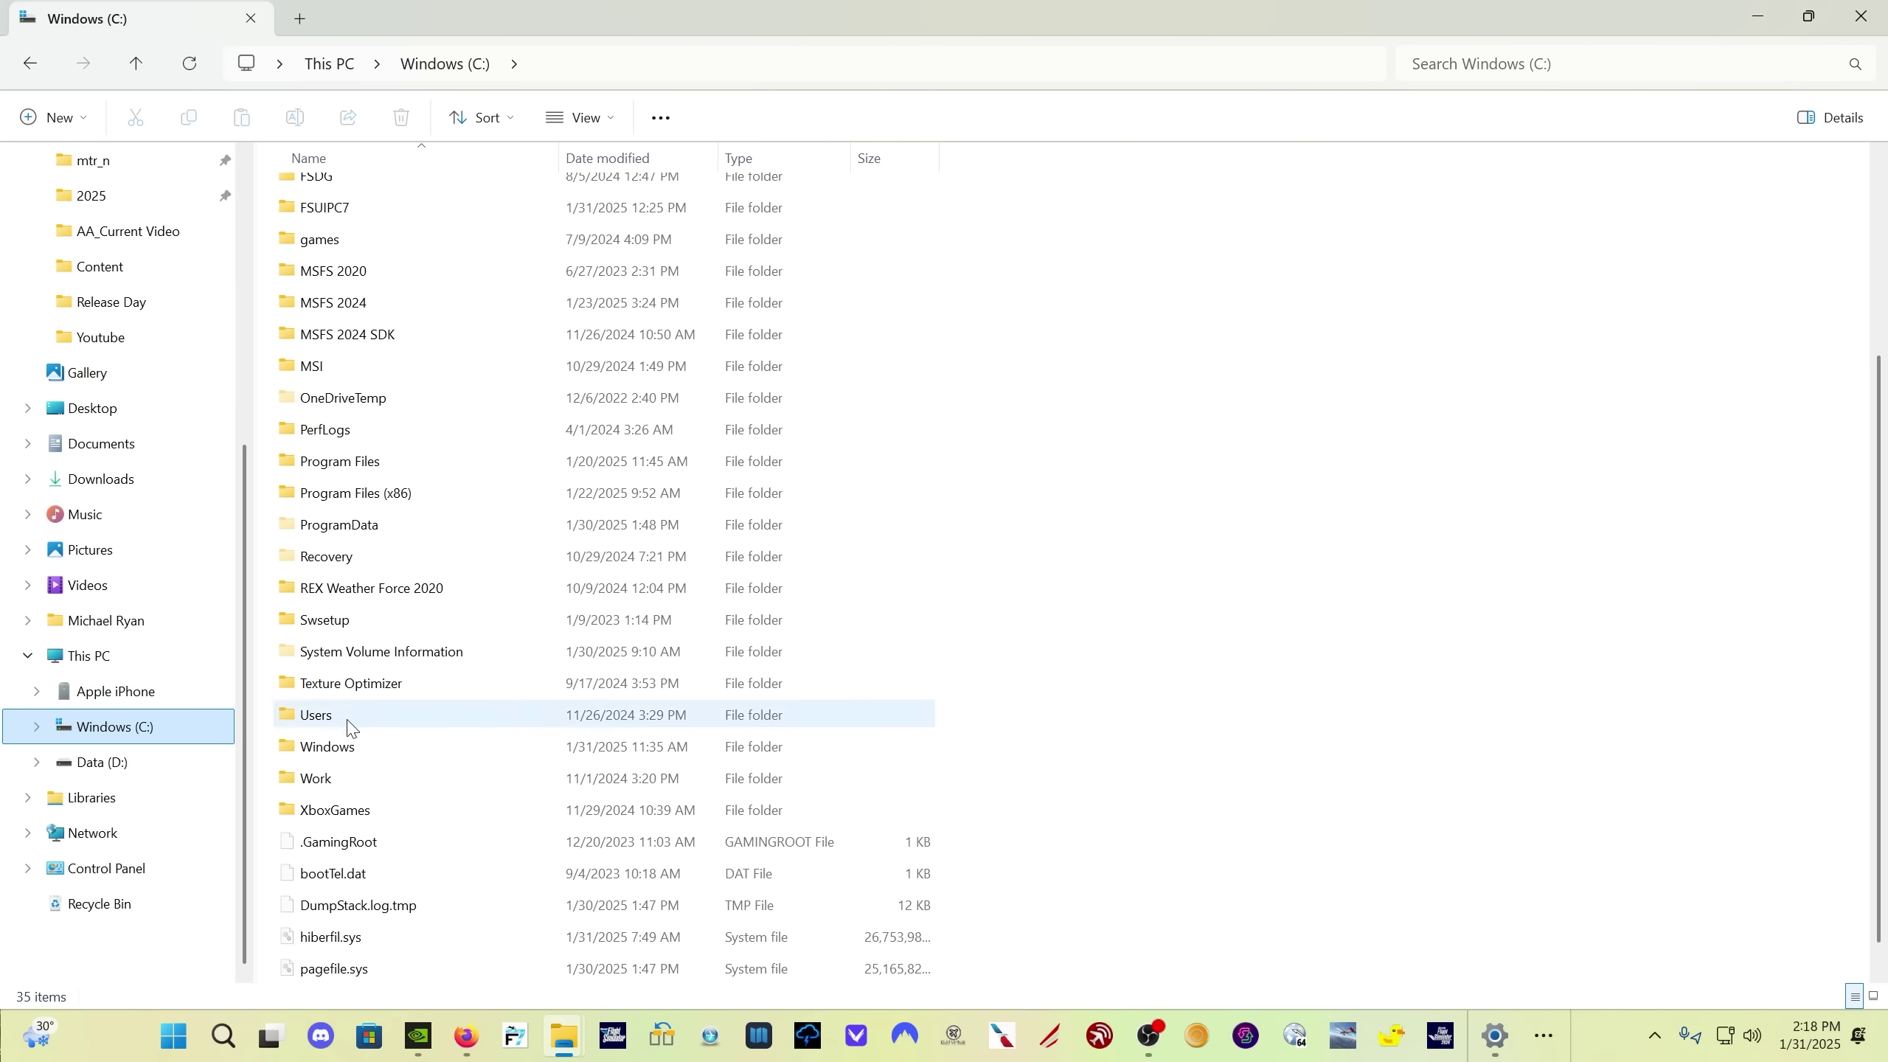
{"action": "double_click", "coordinate": [351, 810]}
{"action": "double_click", "coordinate": [421, 272]}
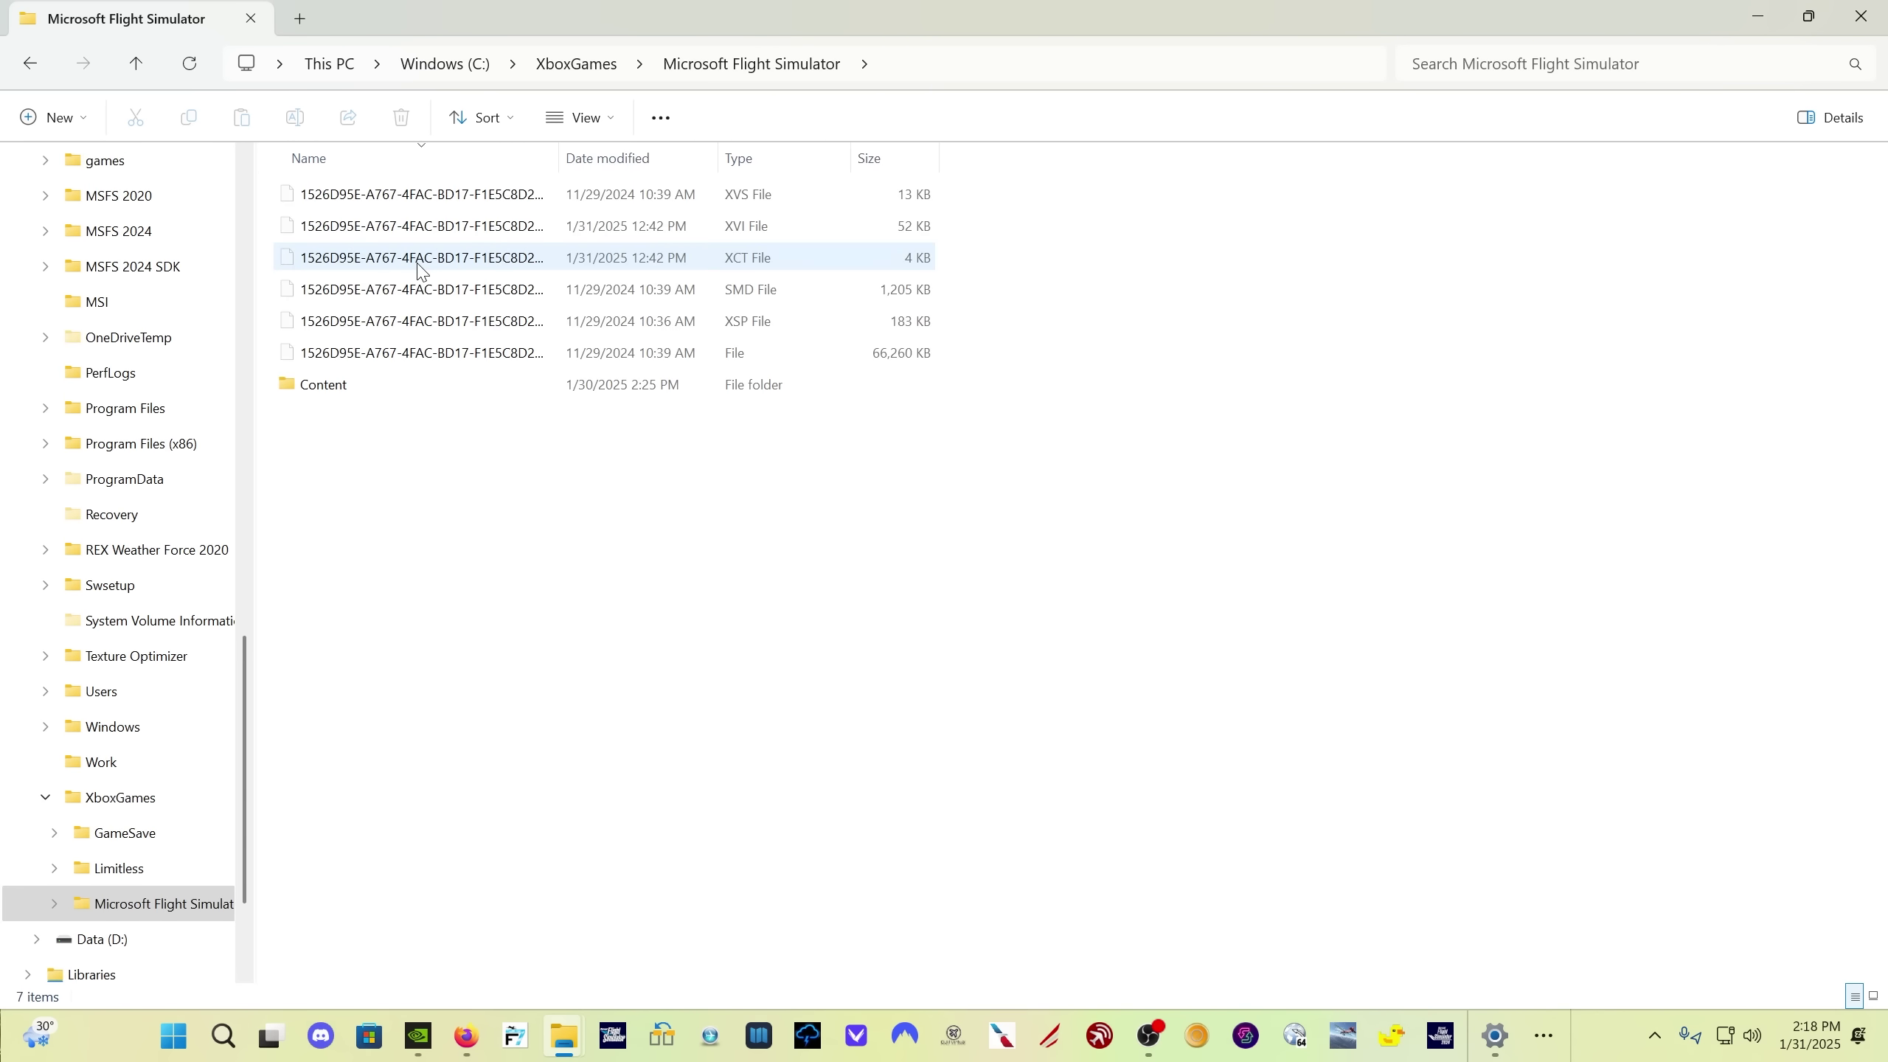
{"action": "left_click", "coordinate": [393, 386]}
{"action": "double_click", "coordinate": [393, 387]}
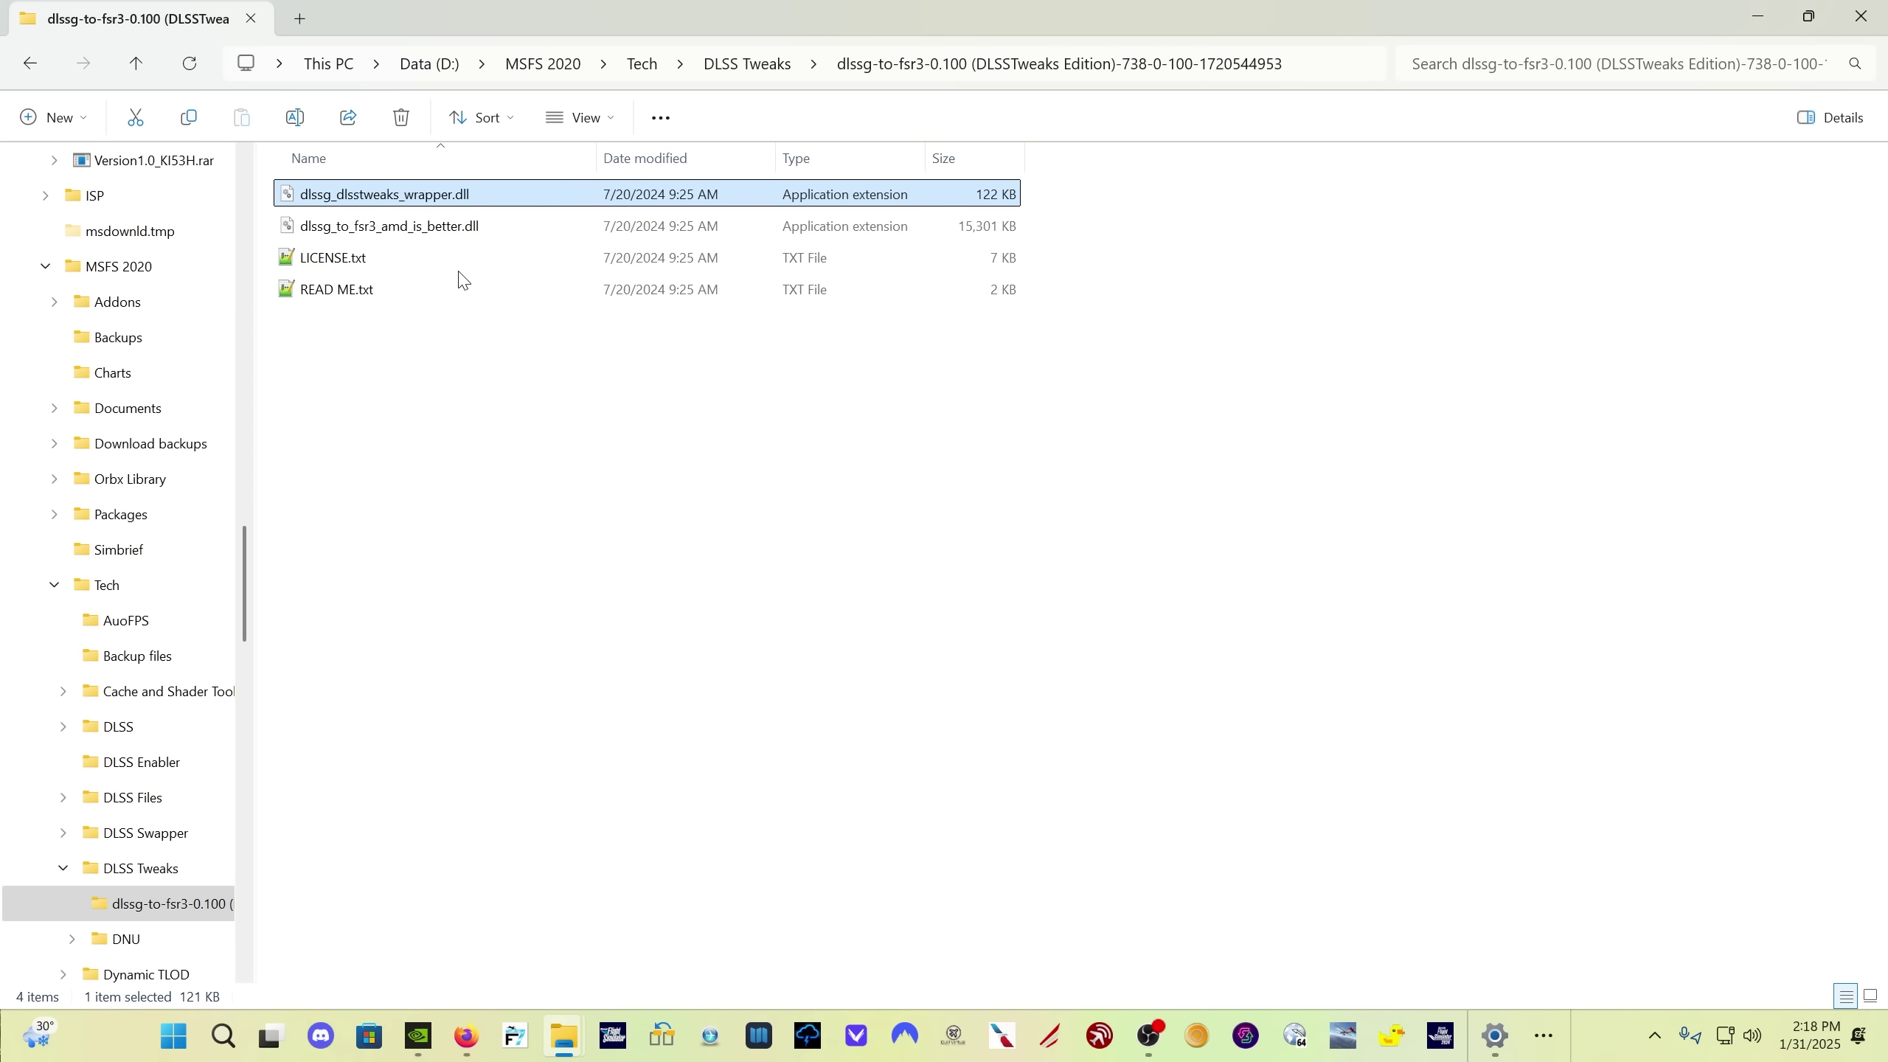
{"action": "mouse_move", "coordinate": [345, 207]}
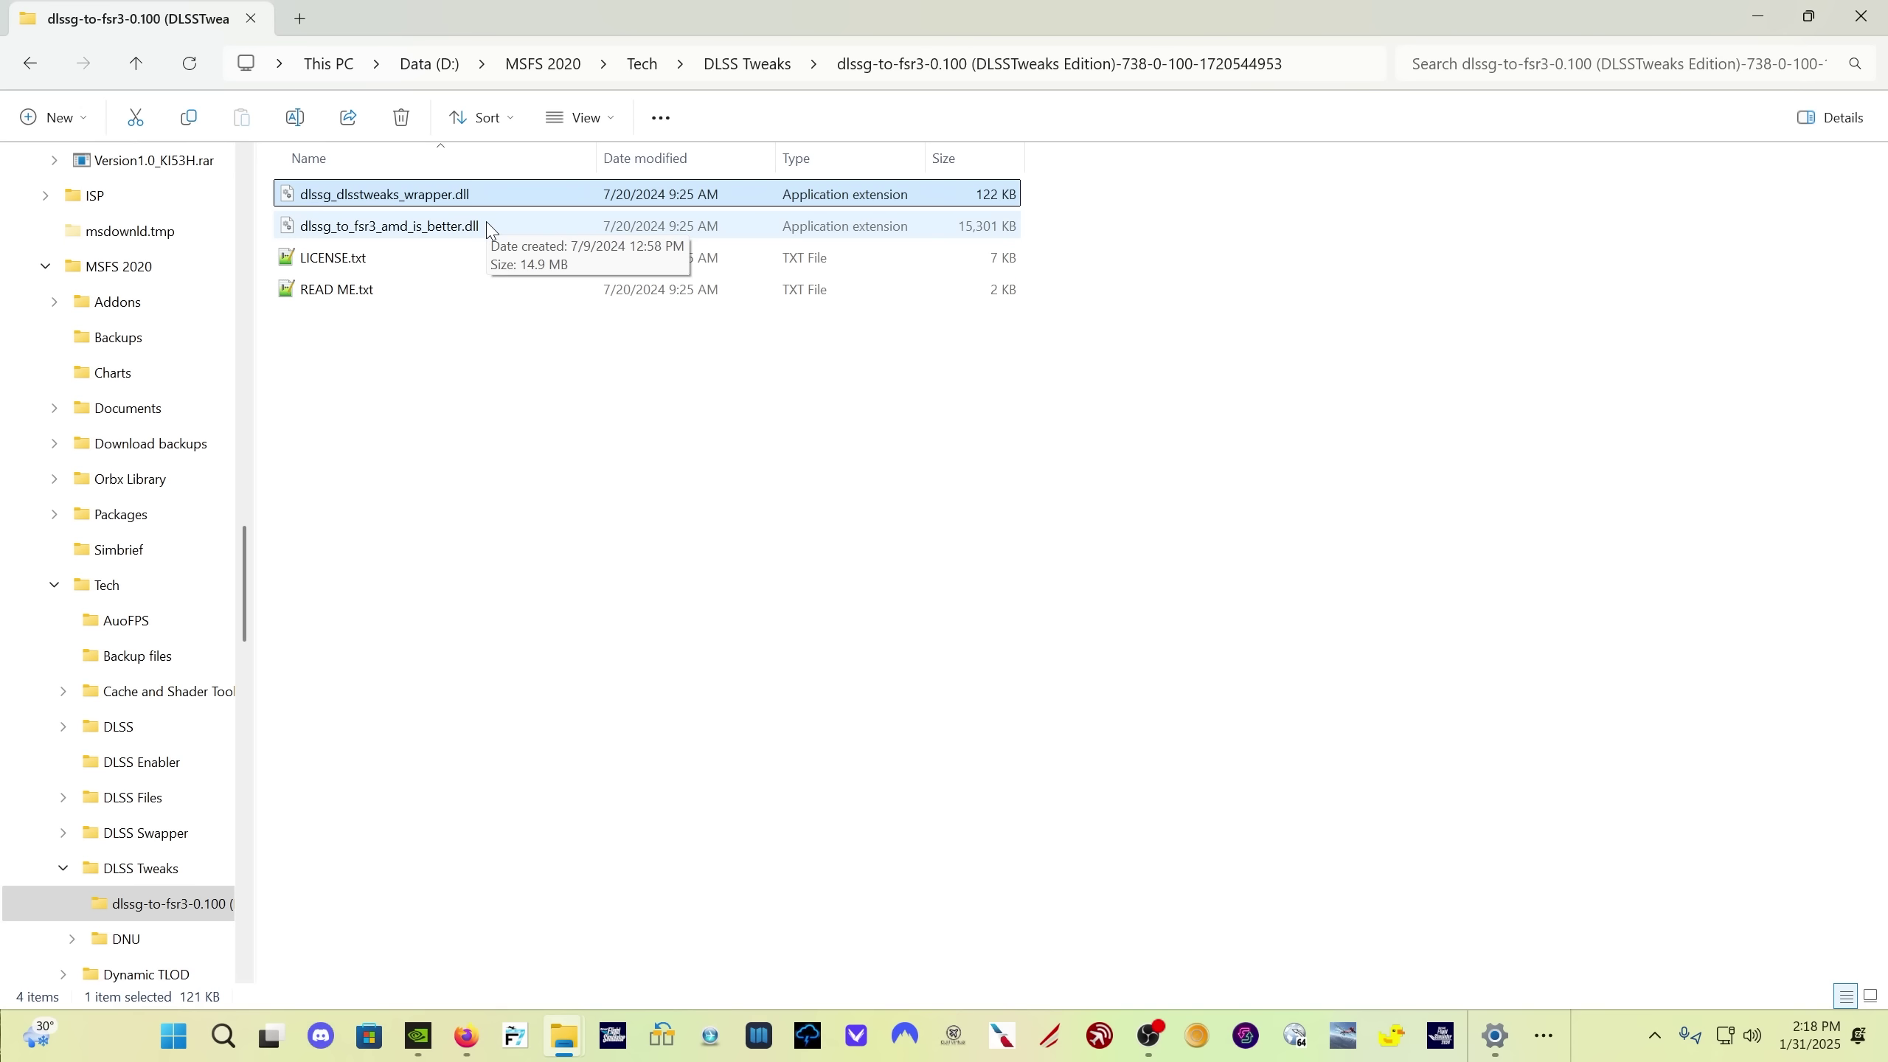
Step: Locate the Profile Inspector program files and CustomSettingNames.xml in the nvidiaProfileInspector_update folder
{"action": "key", "text": "alt+Up"}
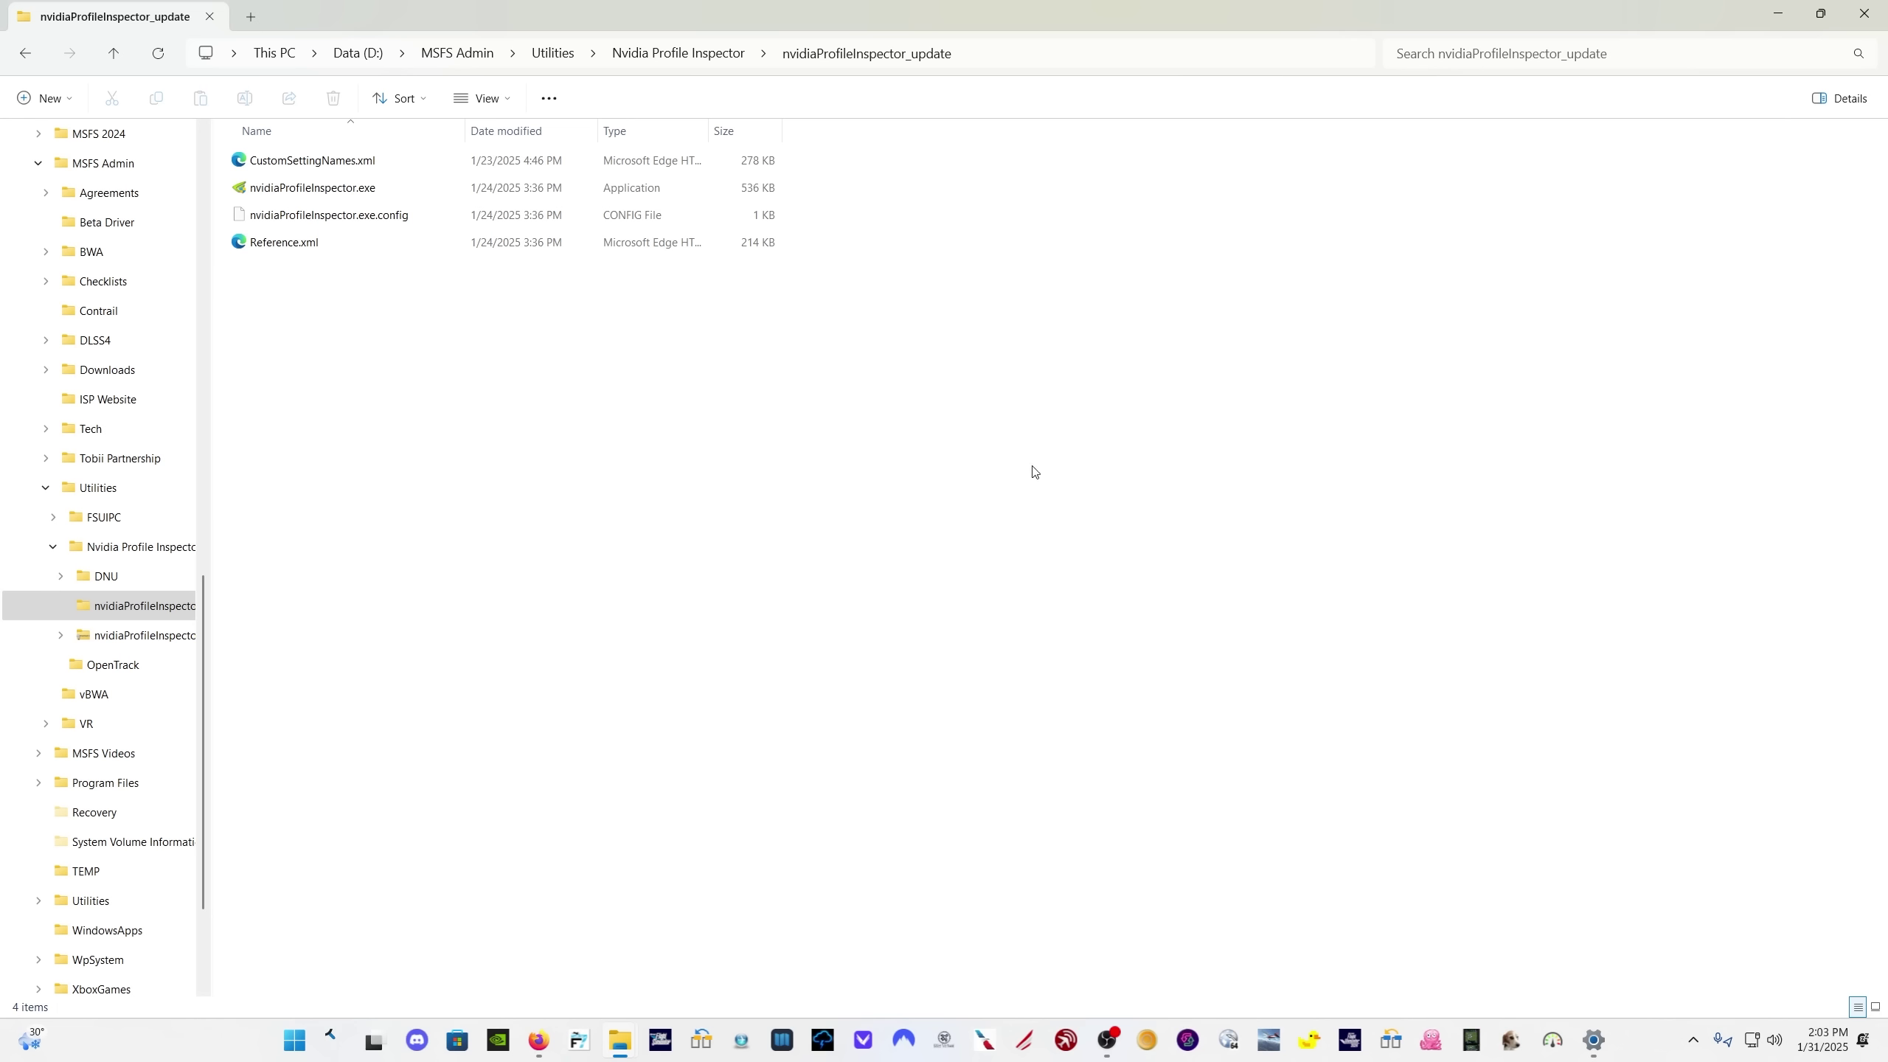
{"action": "left_click_drag", "start_coordinate": [401, 303], "coordinate": [319, 193]}
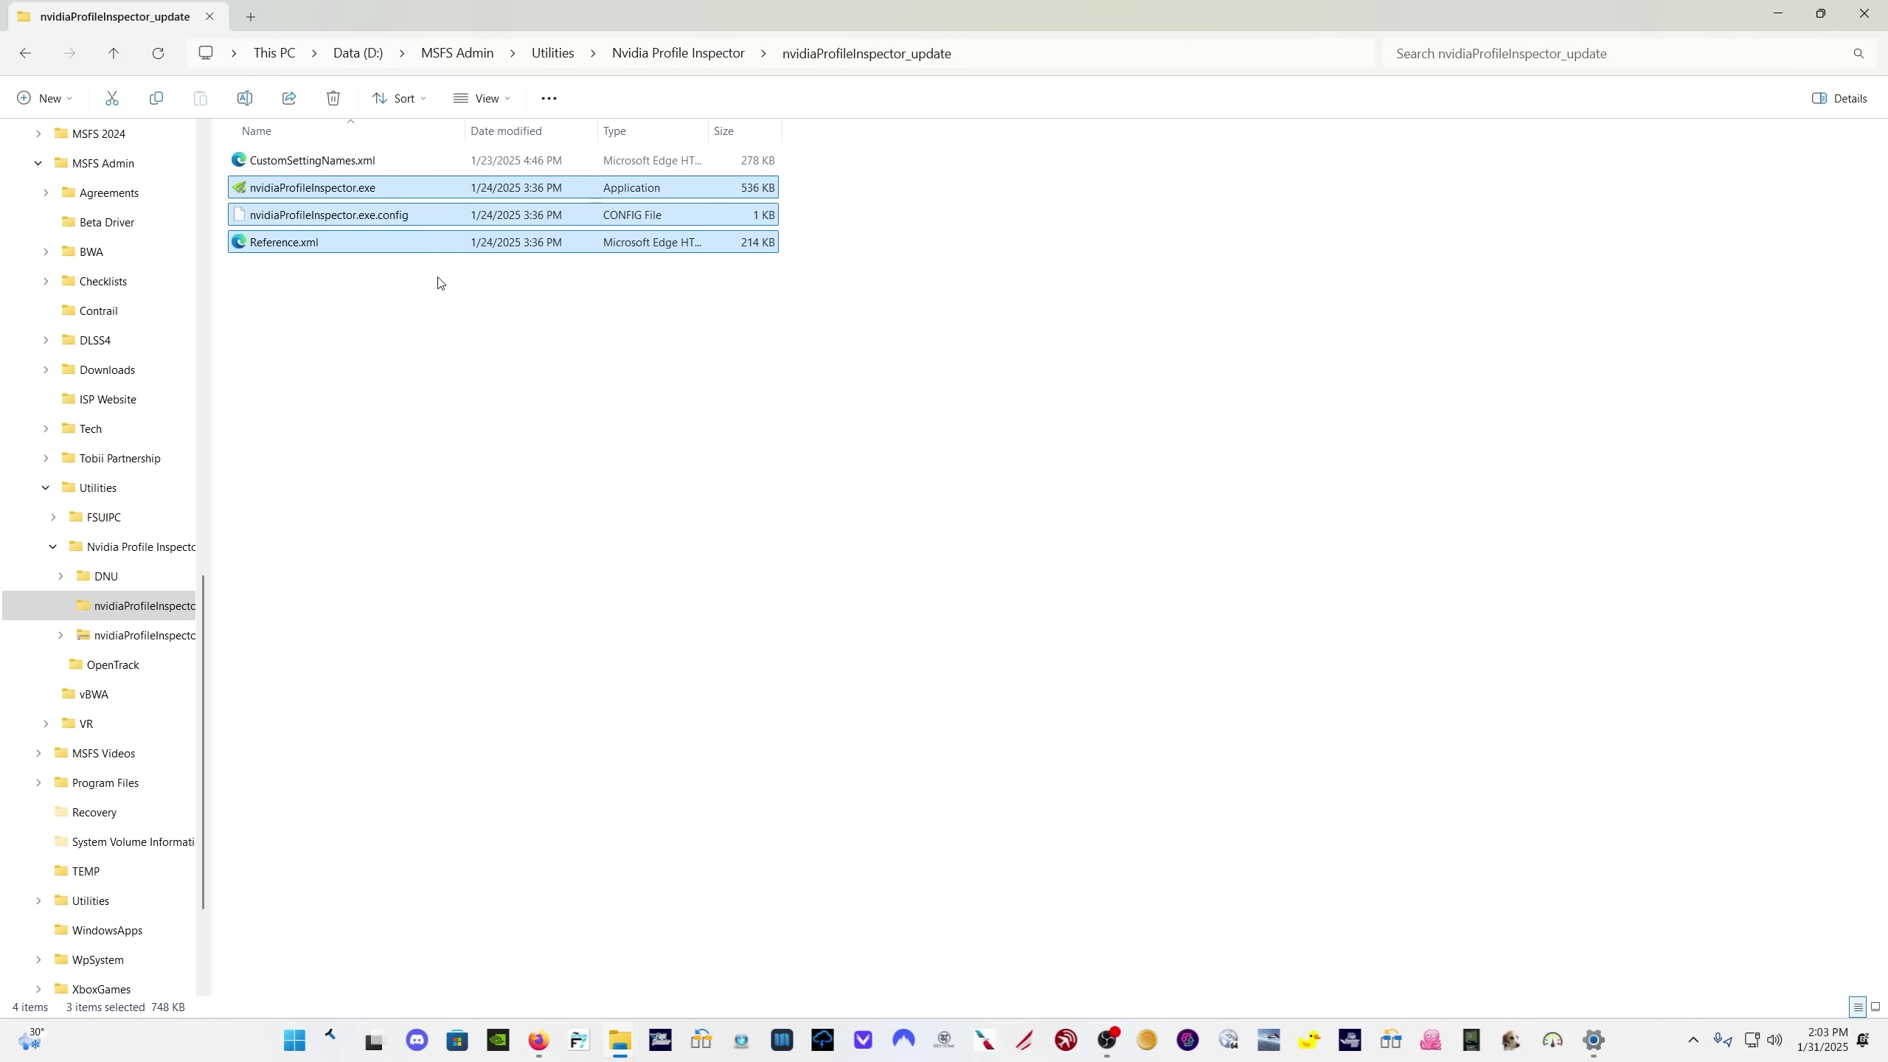
{"action": "left_click", "coordinate": [407, 165]}
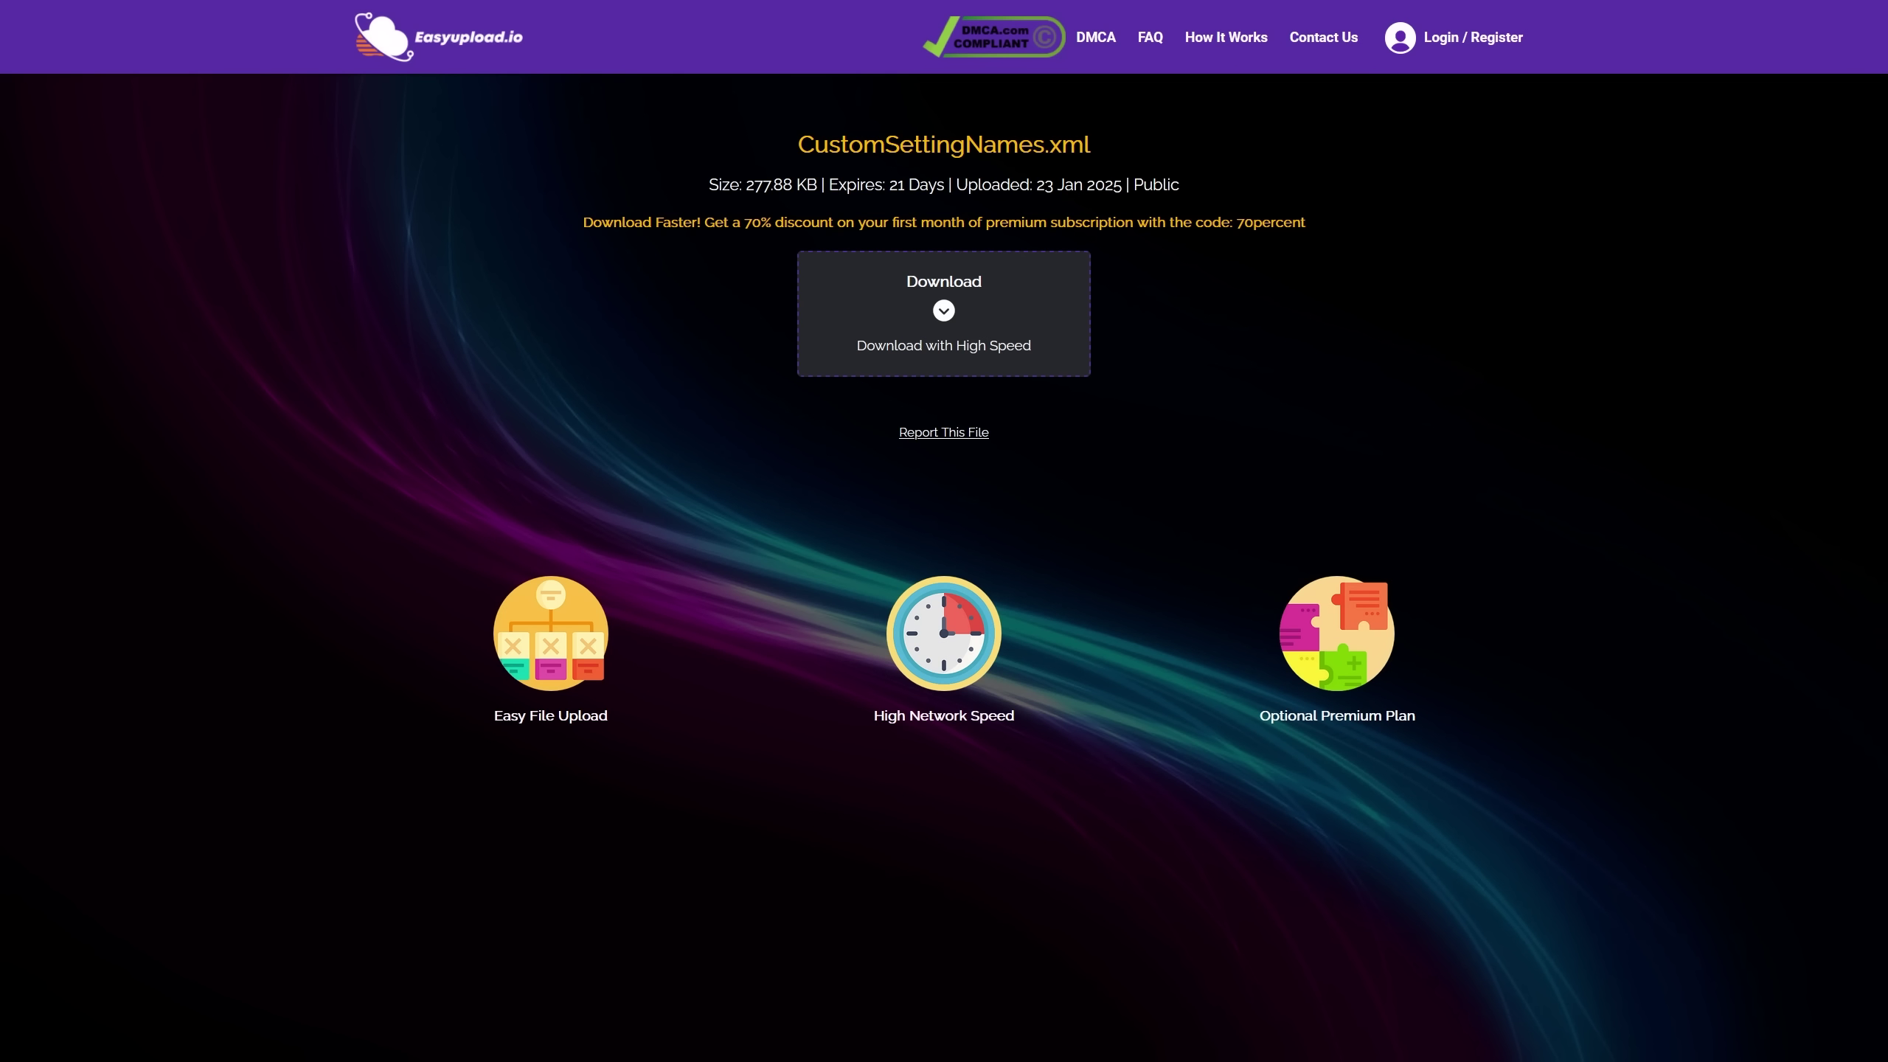
Step: Download CustomSettingNames.xml from Easyupload.io and return to the nvidiaProfileInspector_update folder
{"action": "left_click", "coordinate": [940, 321]}
{"action": "scroll", "coordinate": [942, 321], "scroll_direction": "down", "scroll_amount": 3}
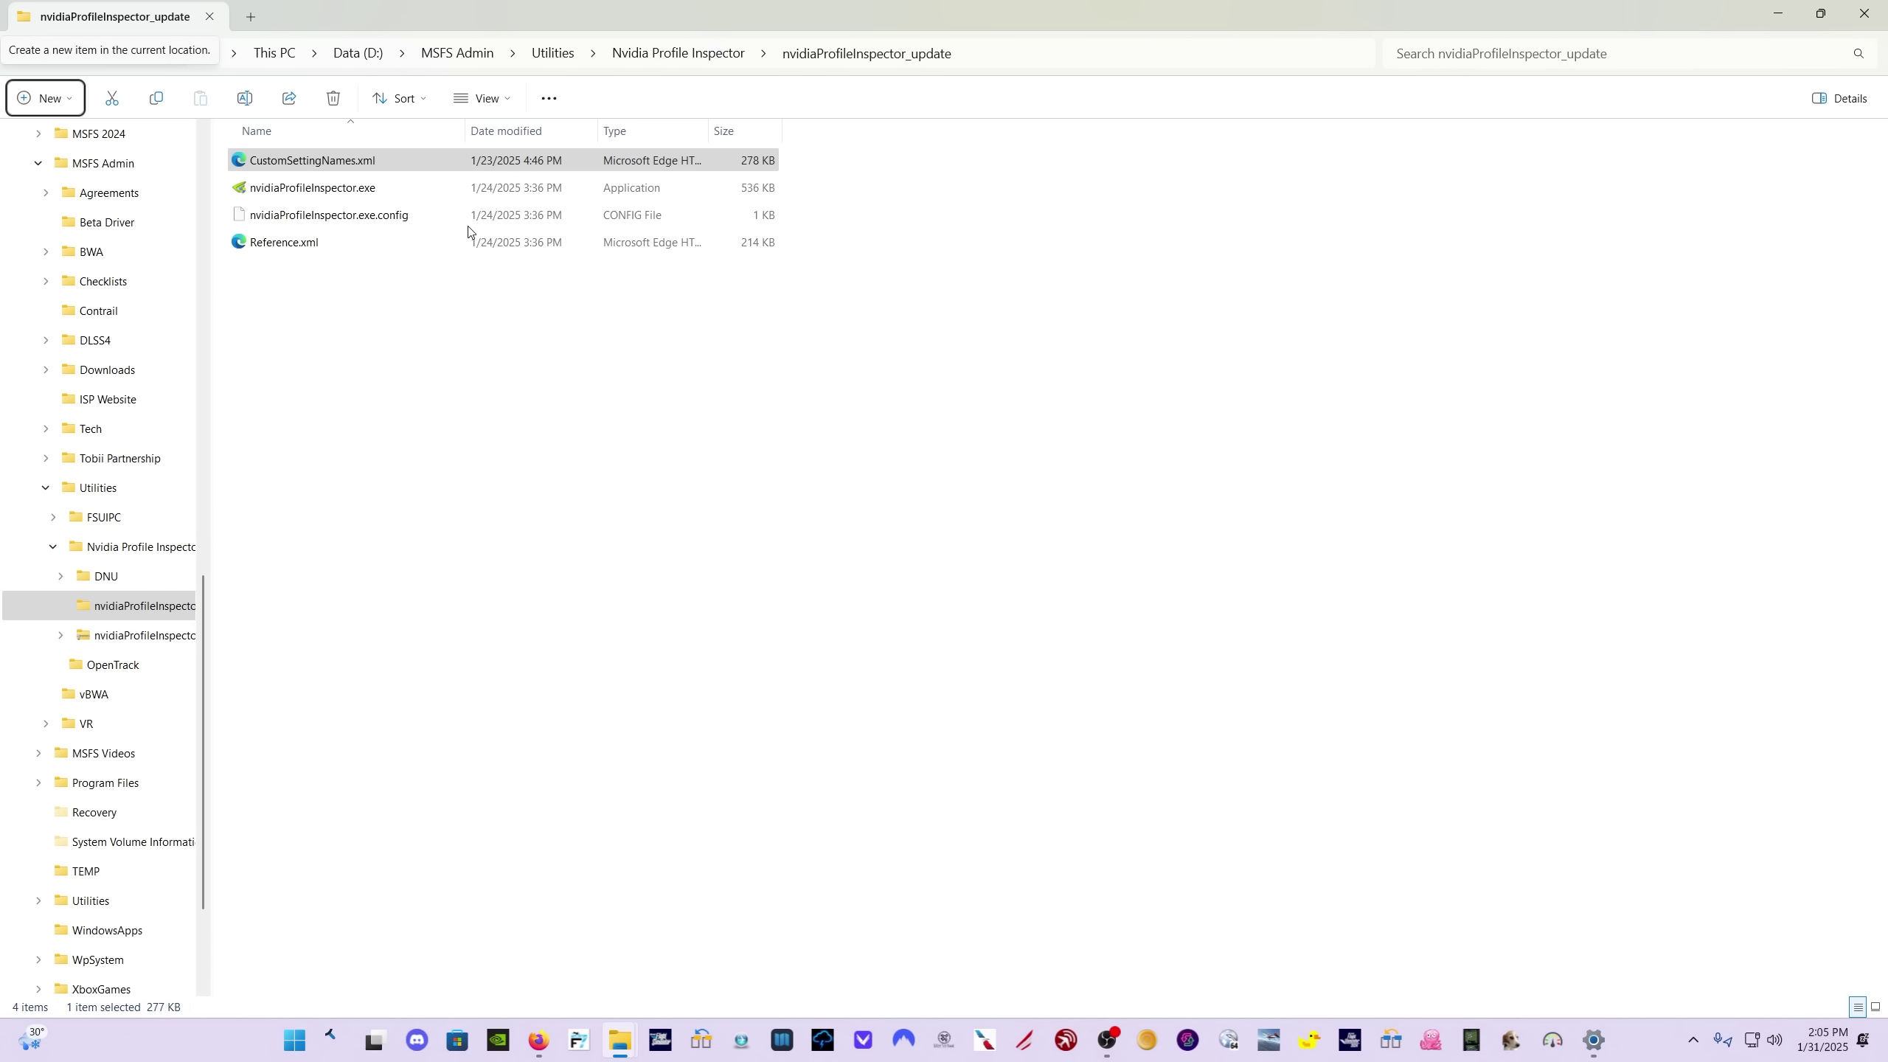
{"action": "left_click", "coordinate": [701, 395]}
{"action": "left_click", "coordinate": [704, 402]}
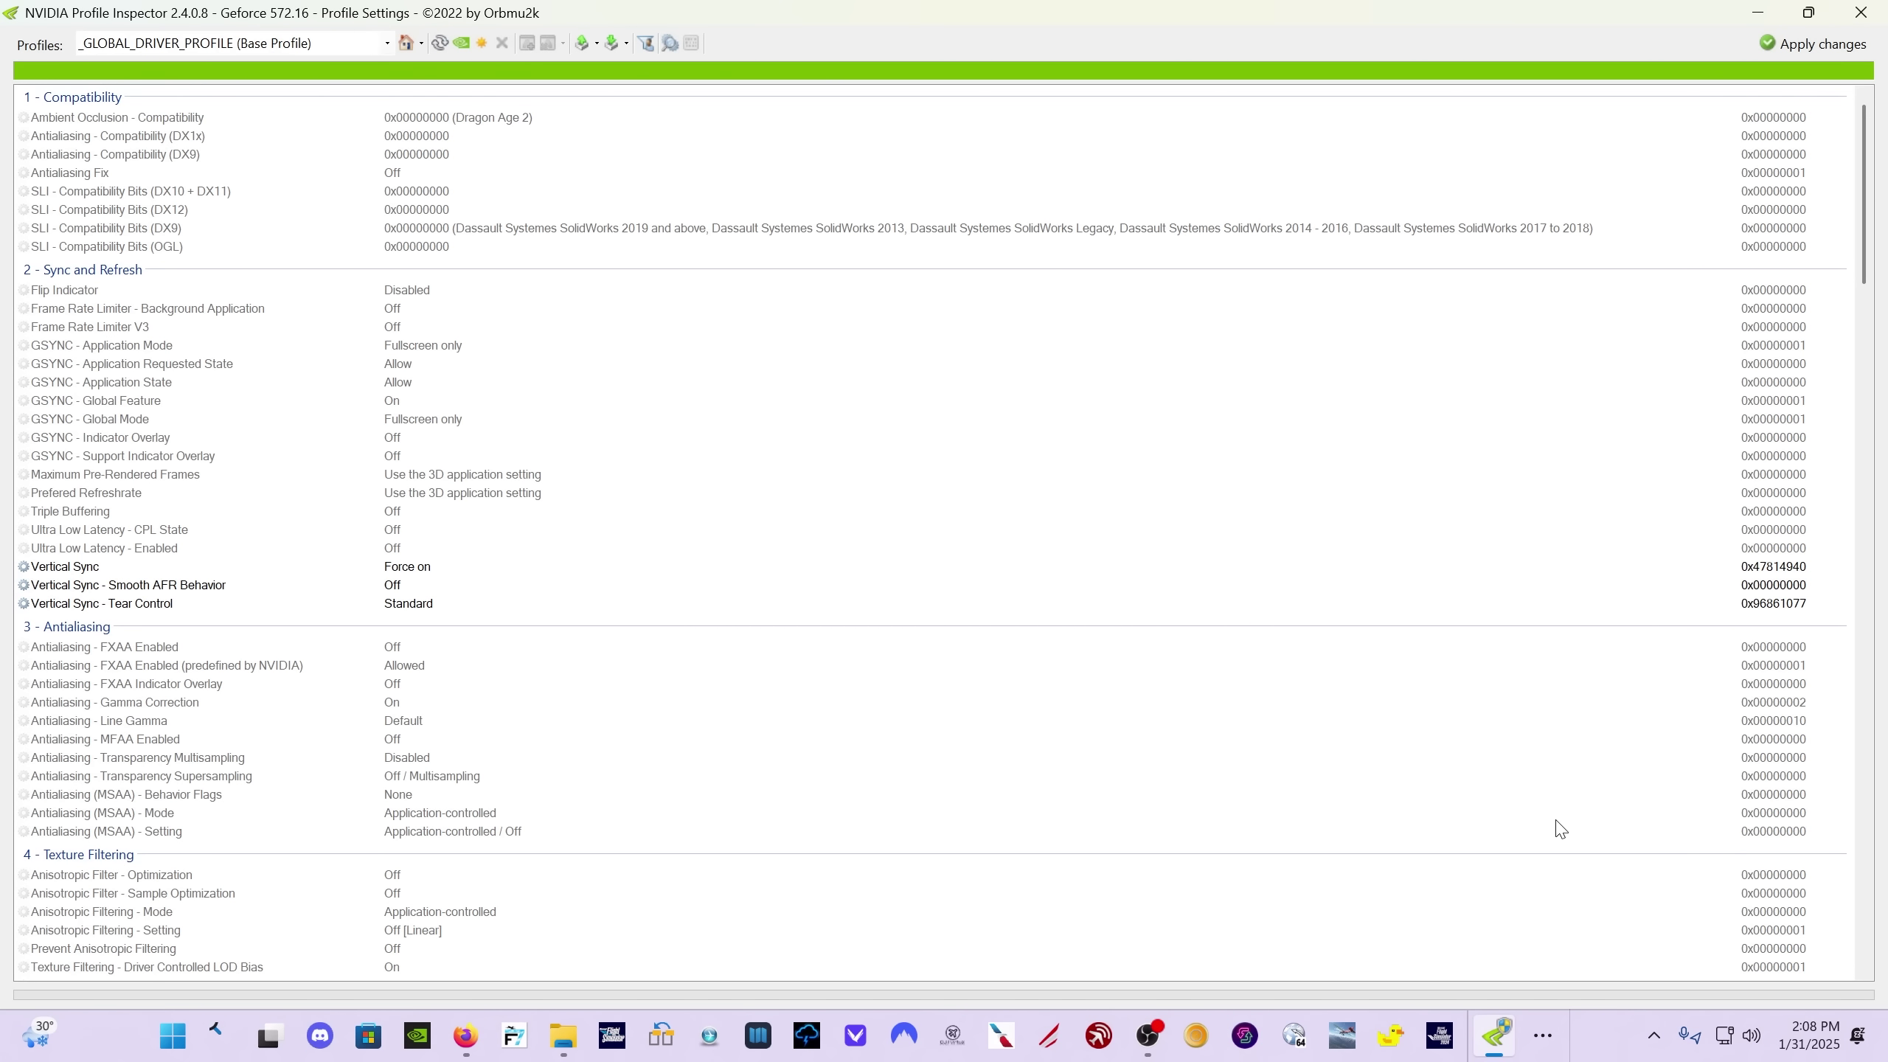
Step: Find the Microsoft Flight Simulator profile in NVIDIA Profile Inspector with "microsoft flight" and load it
{"action": "left_click", "coordinate": [249, 38]}
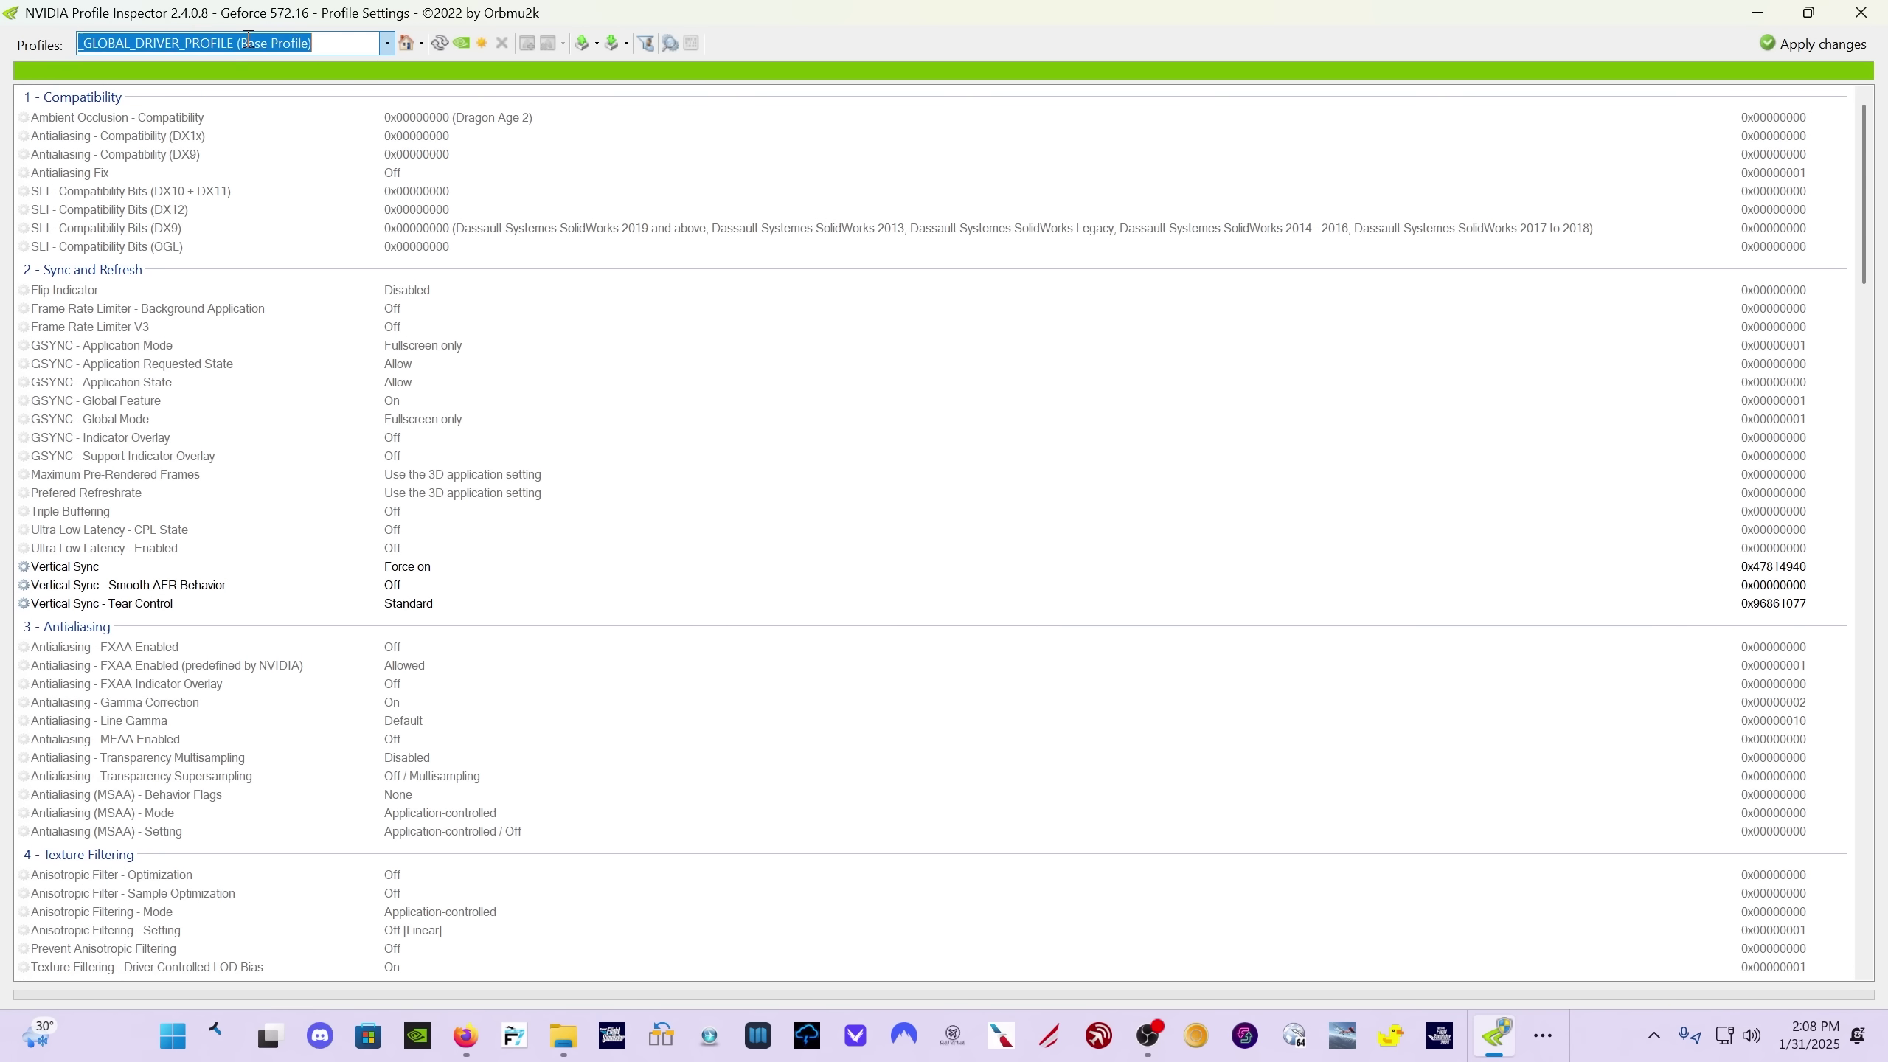
{"action": "type", "text": "microsof"}
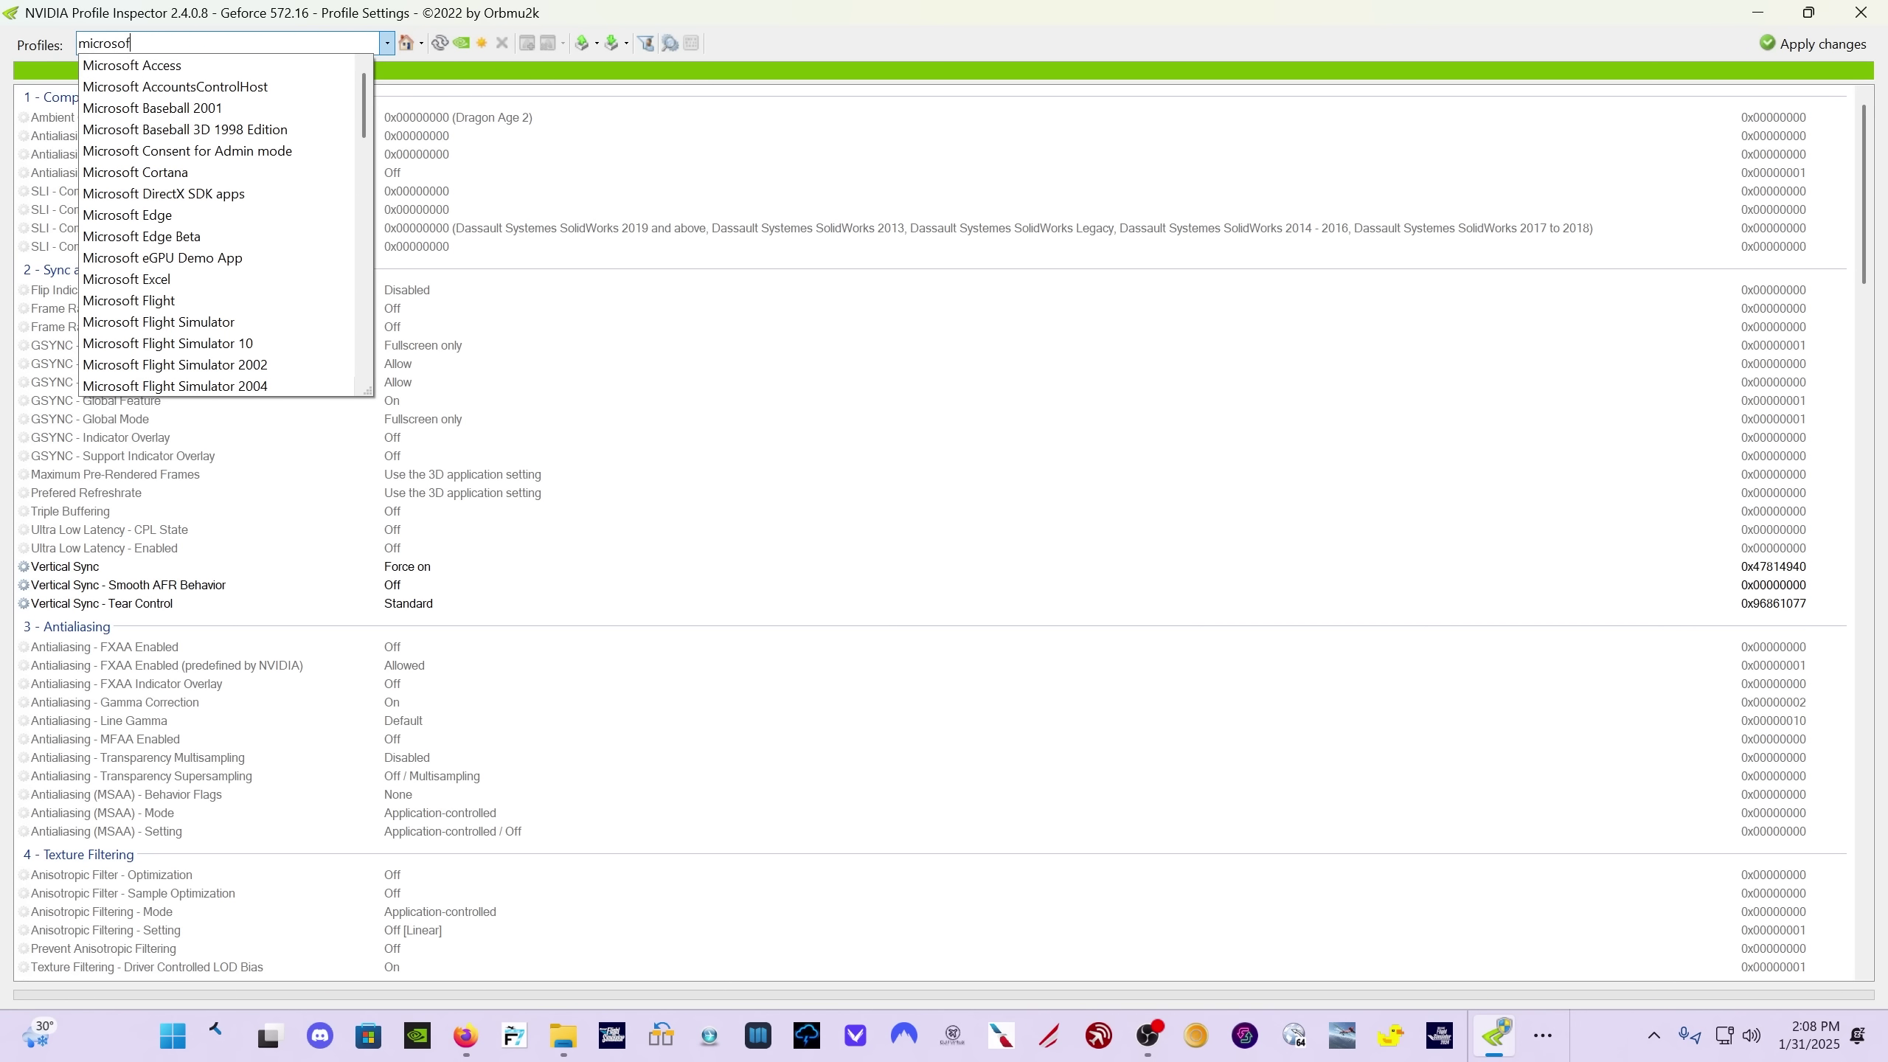
{"action": "type", "text": "t flight"}
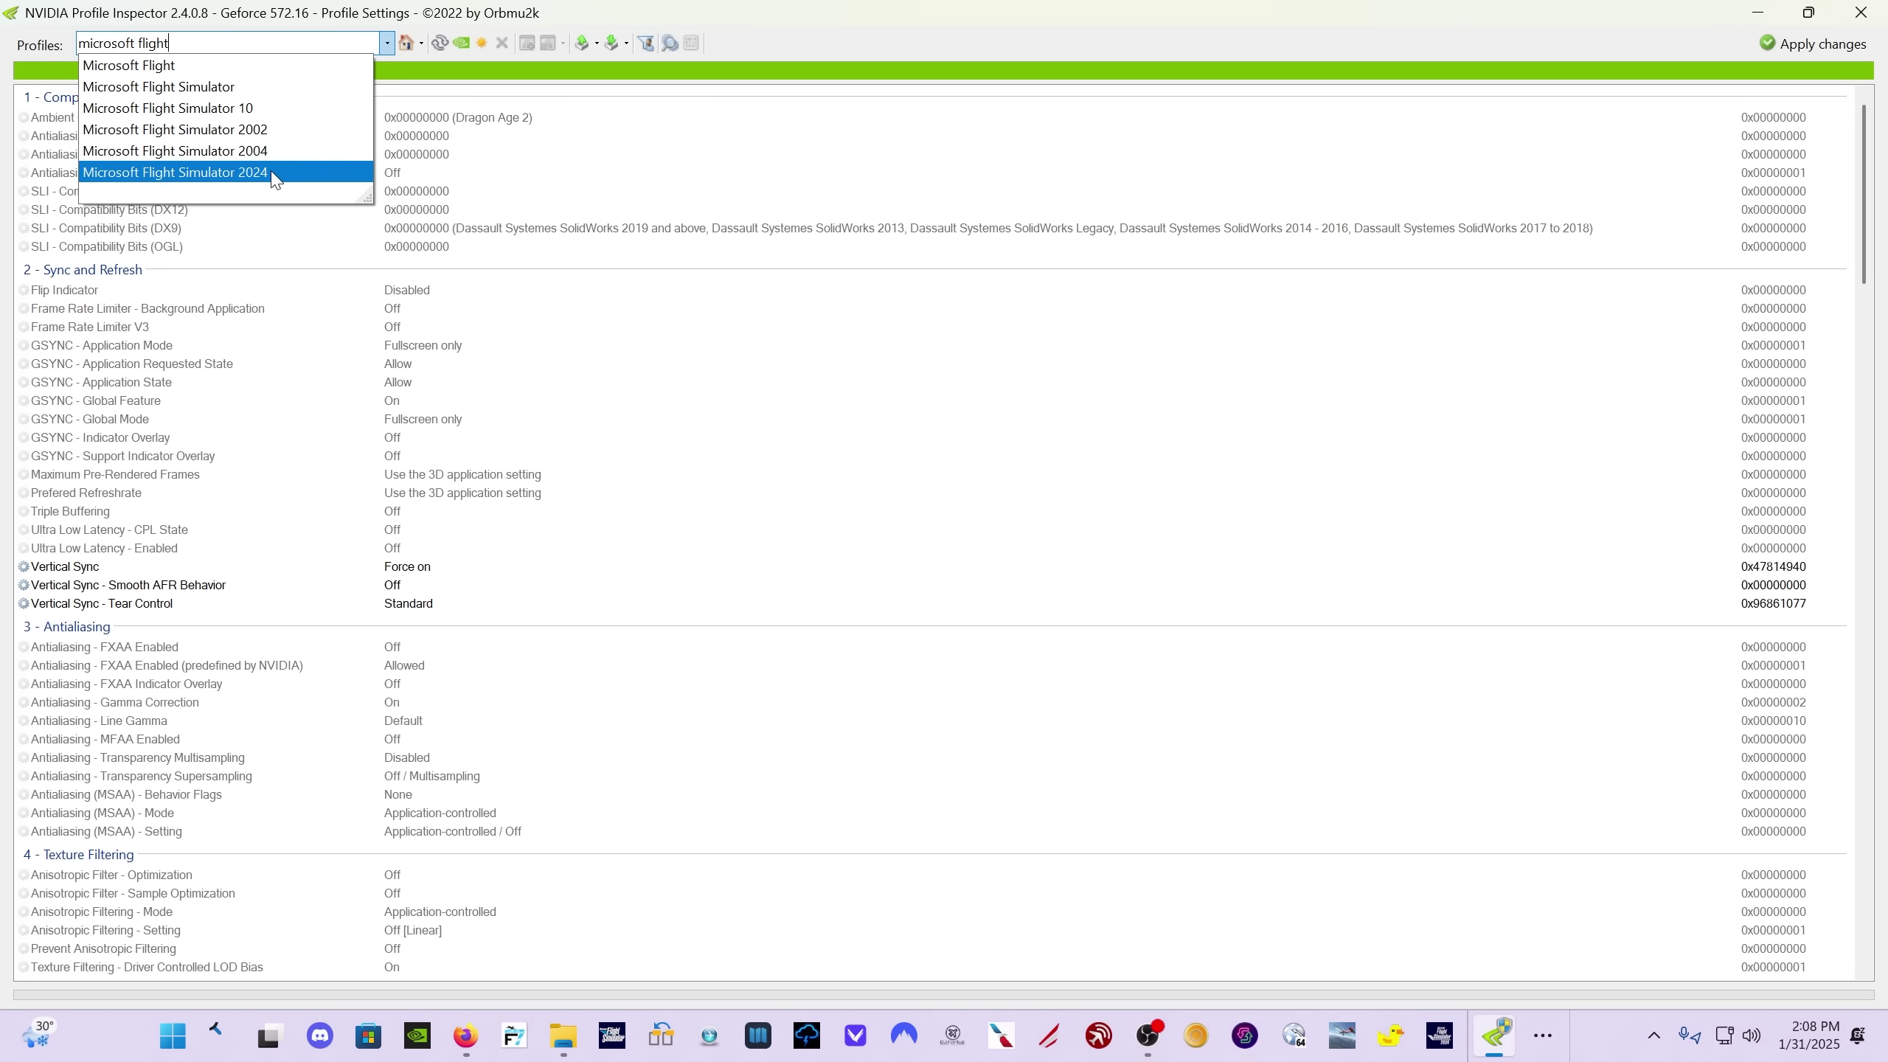
{"action": "left_click", "coordinate": [286, 93]}
Step: Set the Forced DLSS3.1 preset letter in the Common section to 0x00FFFFFF for the Microsoft Flight Simulator profile
{"action": "scroll", "coordinate": [892, 499], "scroll_direction": "down", "scroll_amount": 10}
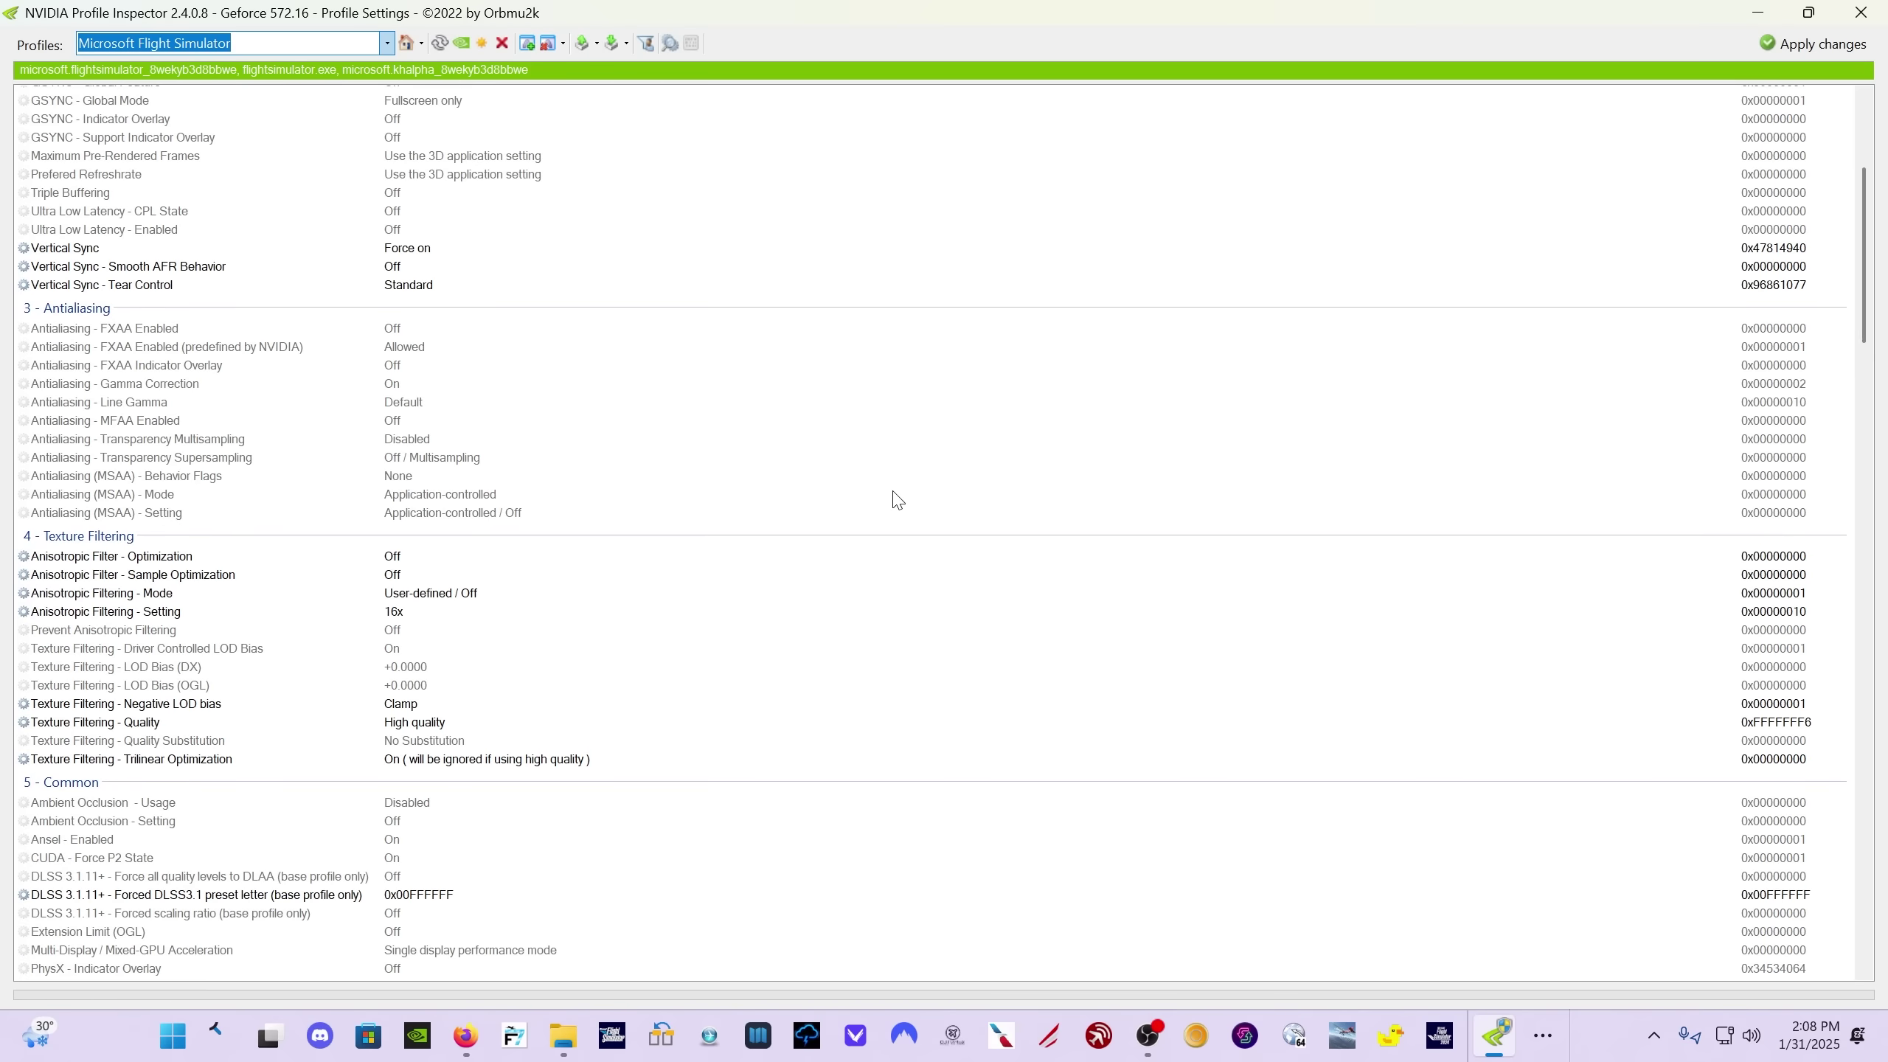
{"action": "scroll", "coordinate": [483, 515], "scroll_direction": "down", "scroll_amount": 2}
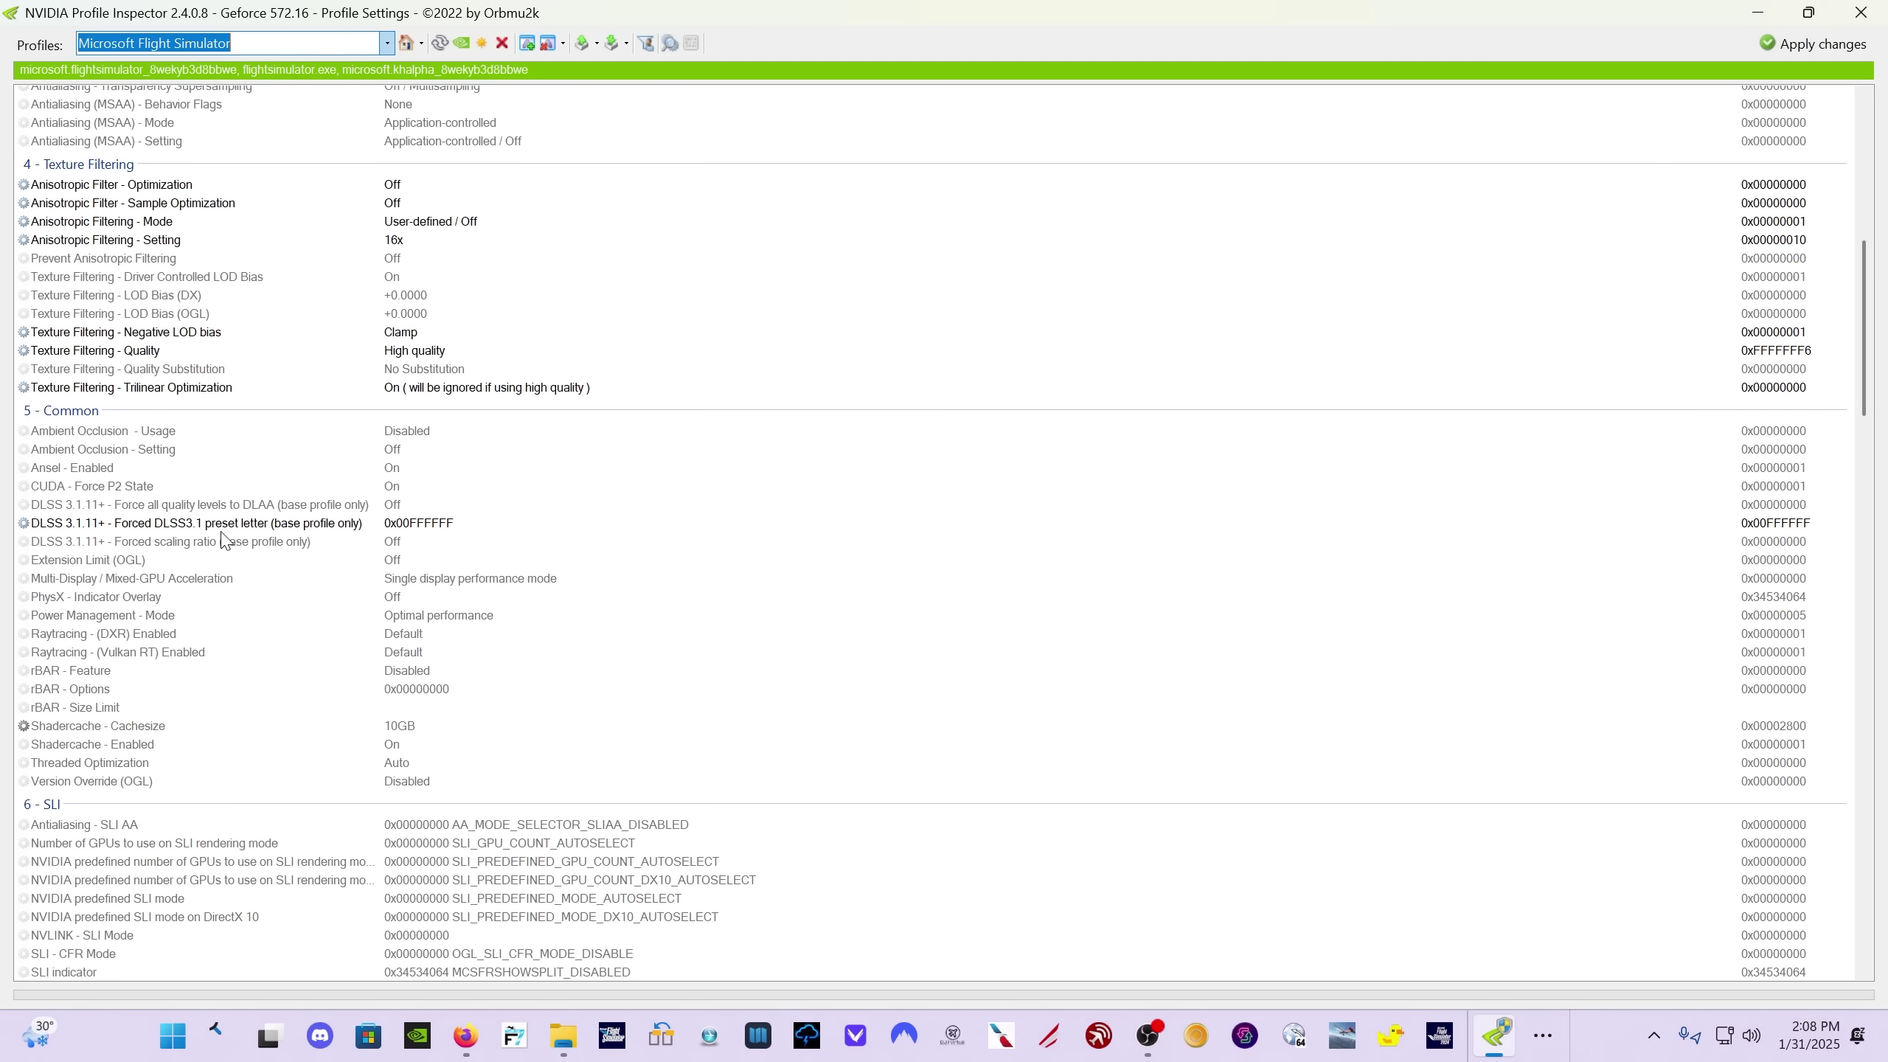
{"action": "left_click", "coordinate": [423, 524]}
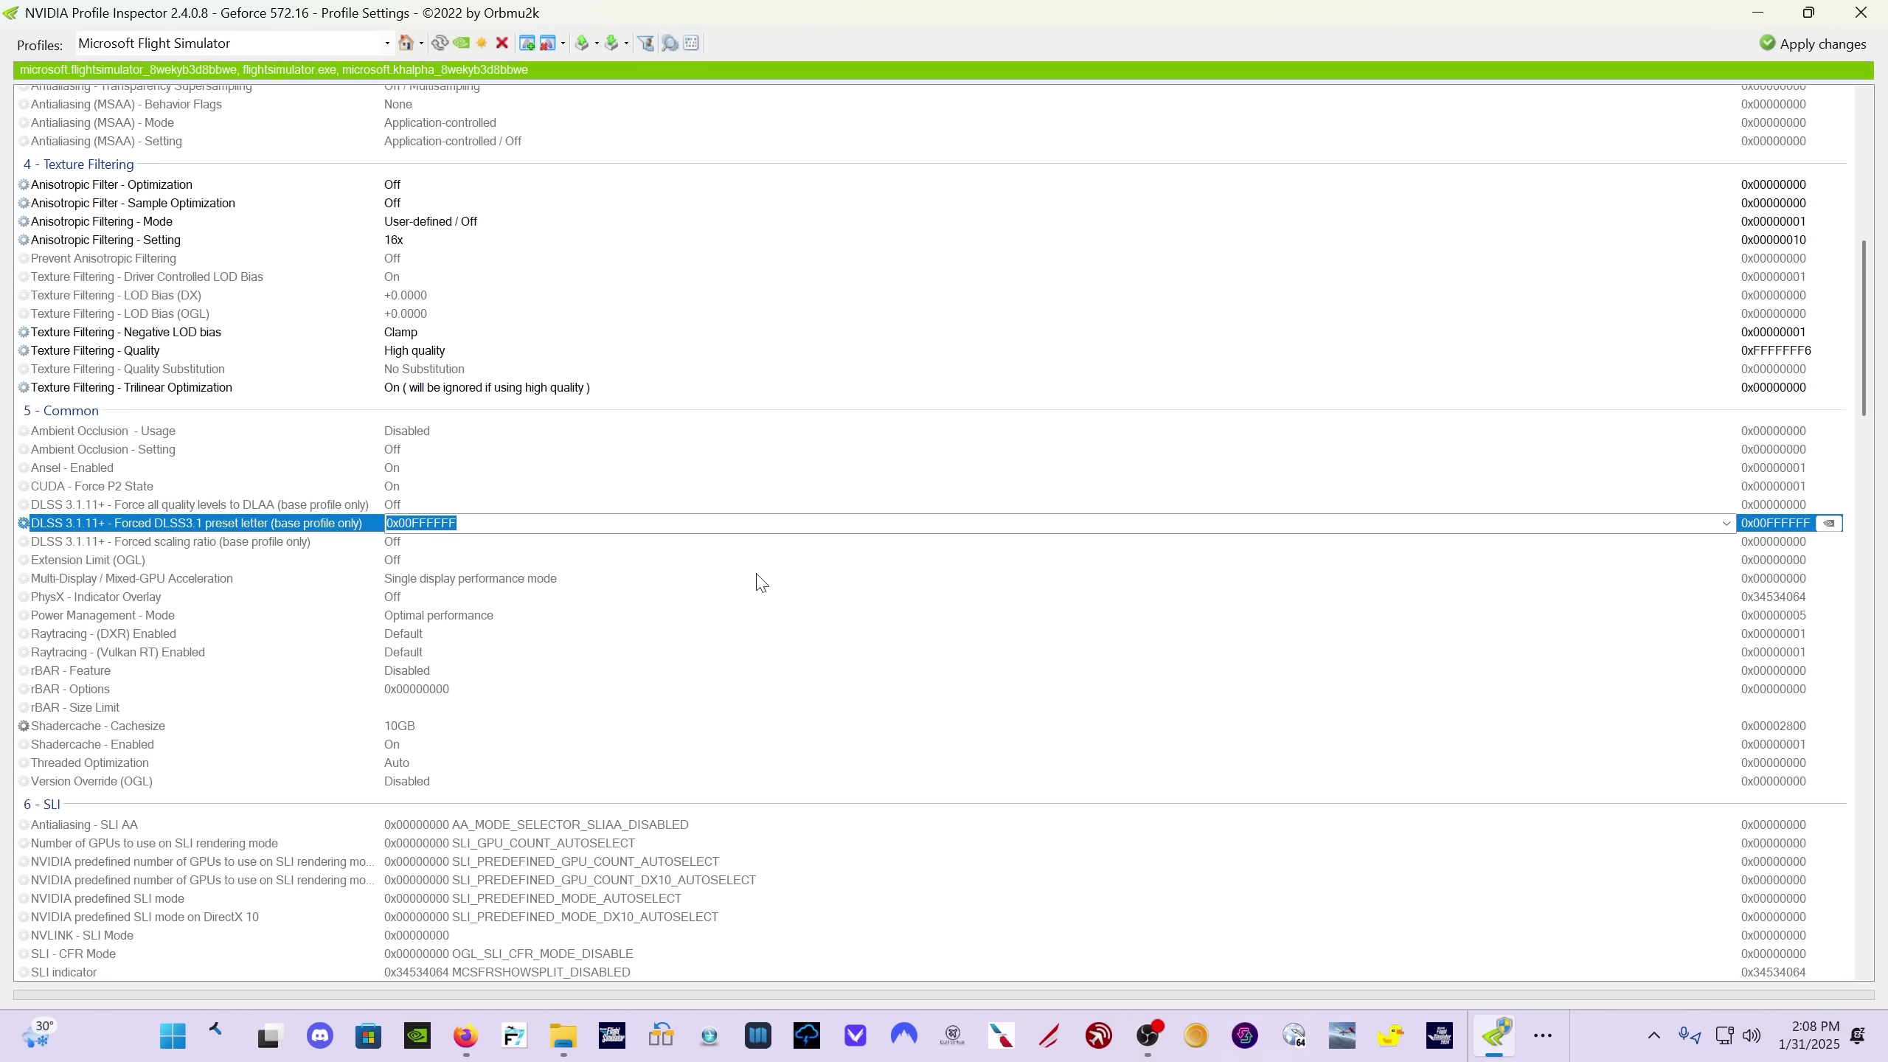
{"action": "left_click", "coordinate": [1725, 524]}
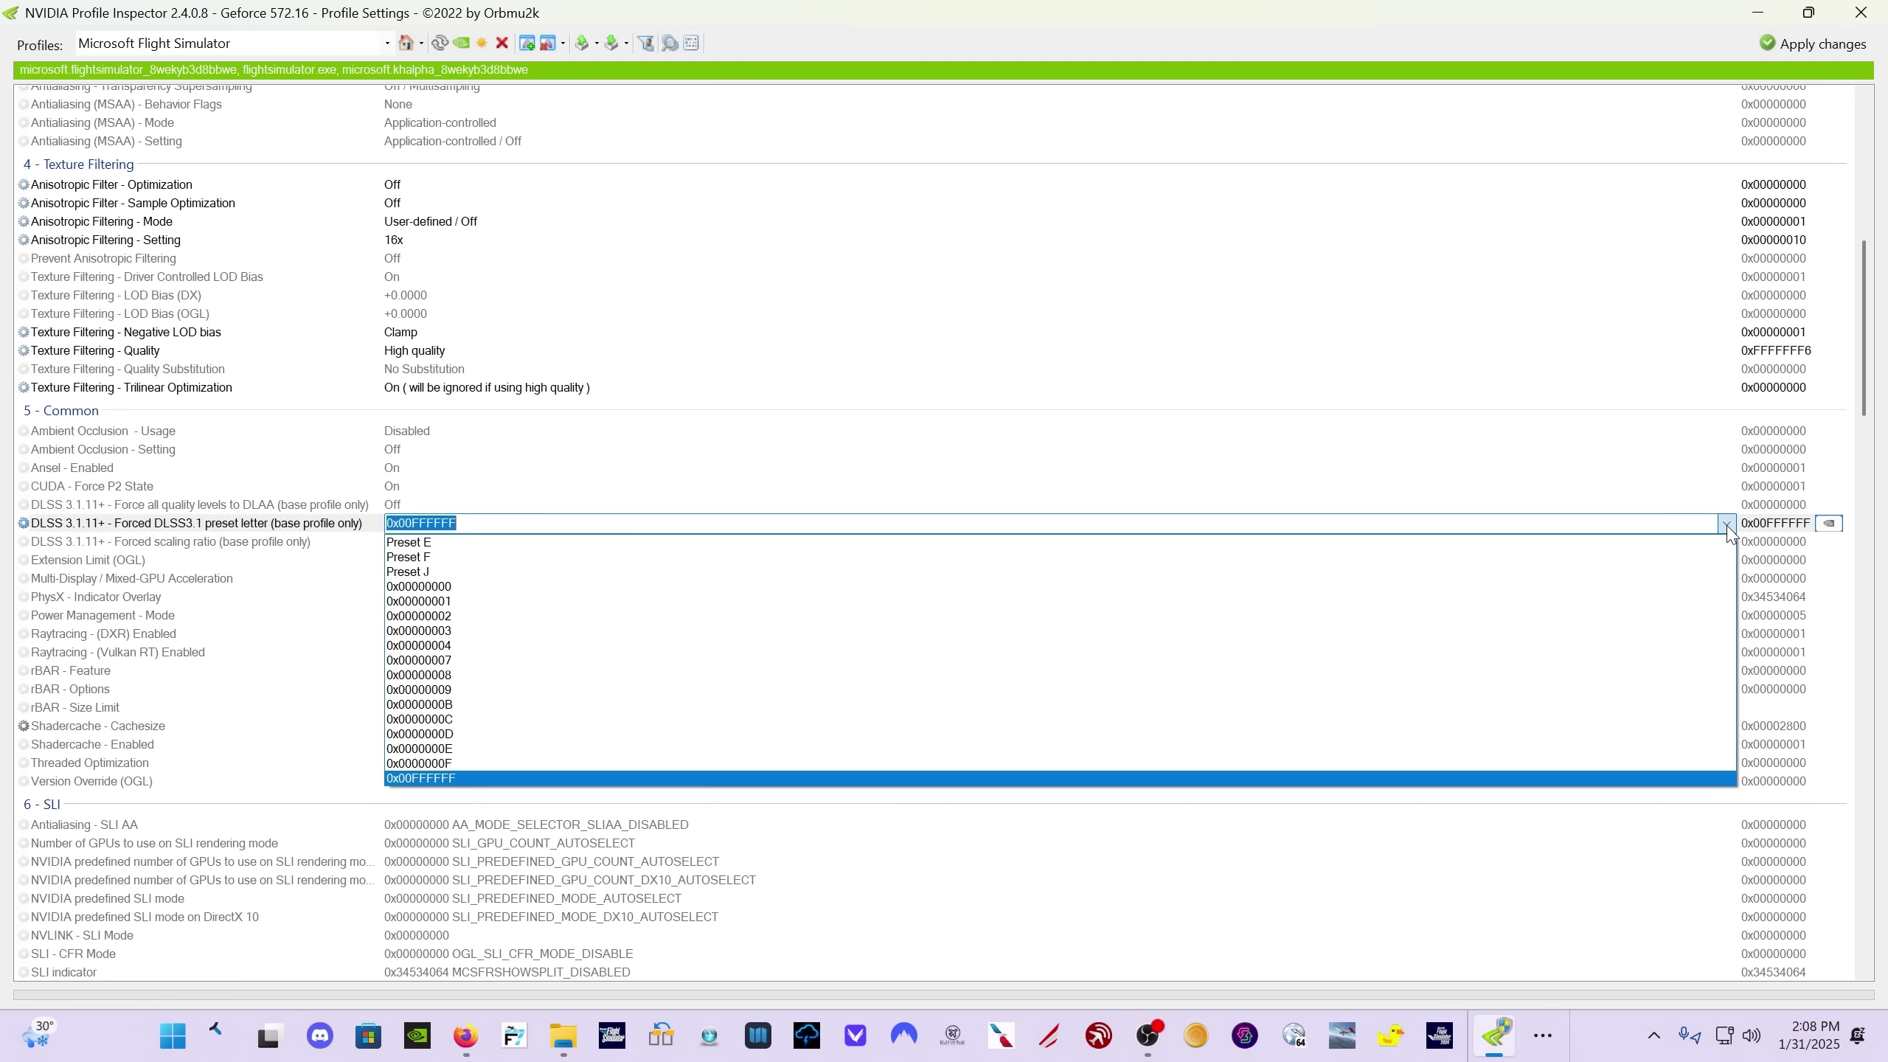
{"action": "left_click", "coordinate": [1123, 779]}
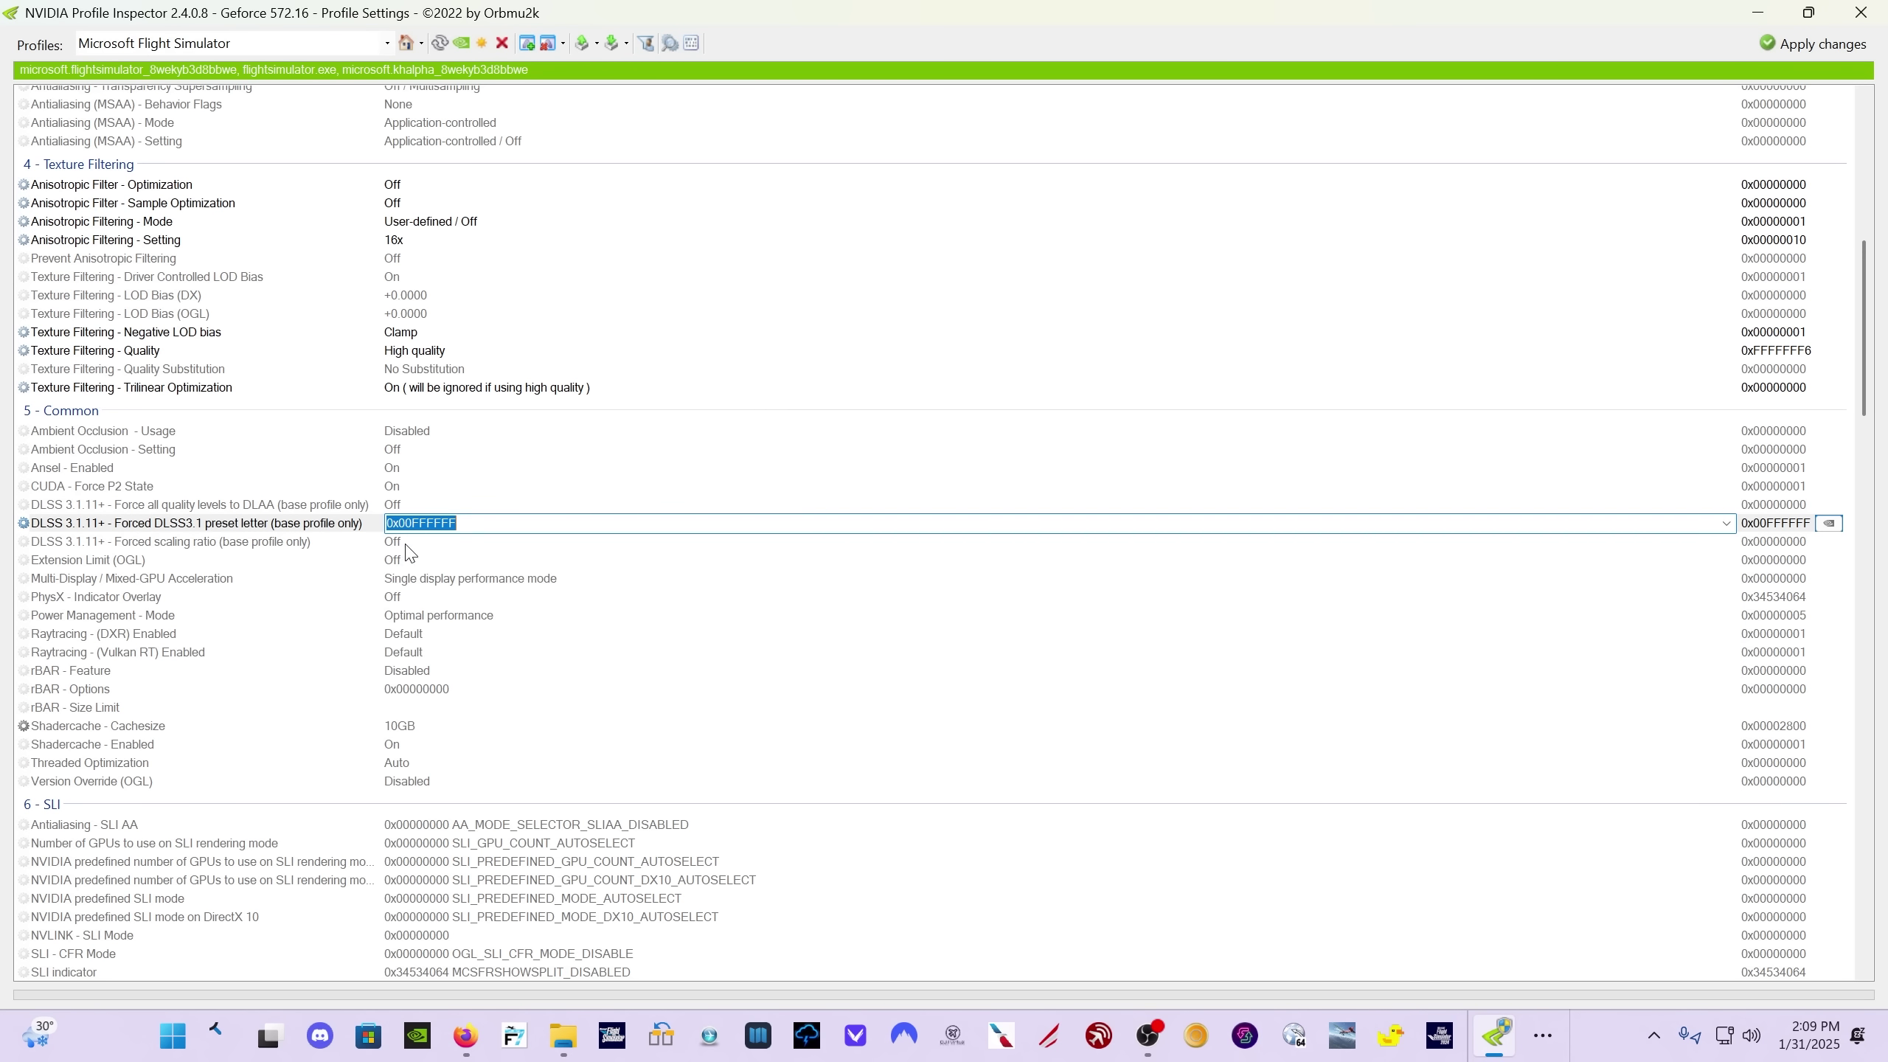
Step: Set Enable DLSS-RR override and Enable DLSS-SR override to 0x00000001 in the Microsoft Flight Simulator profile and apply the changes
{"action": "scroll", "coordinate": [235, 675], "scroll_direction": "down", "scroll_amount": 14}
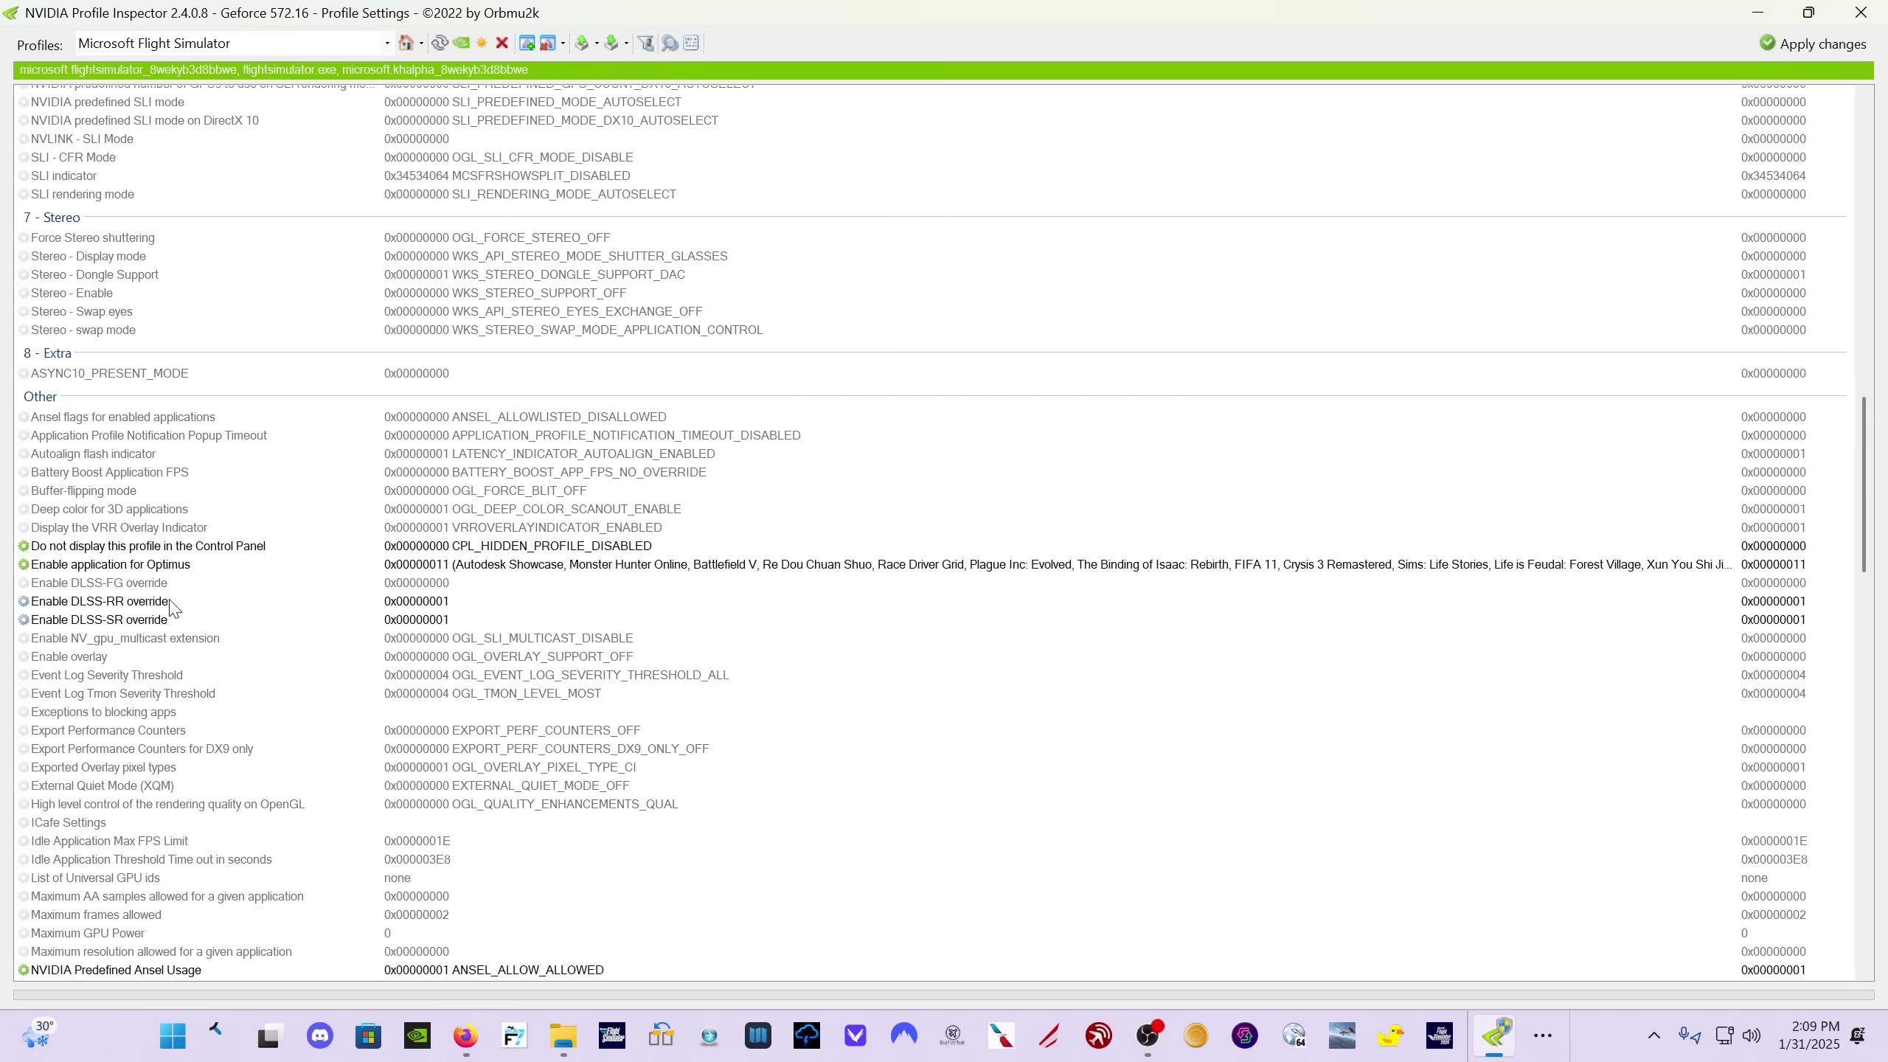
{"action": "left_click", "coordinate": [281, 606]}
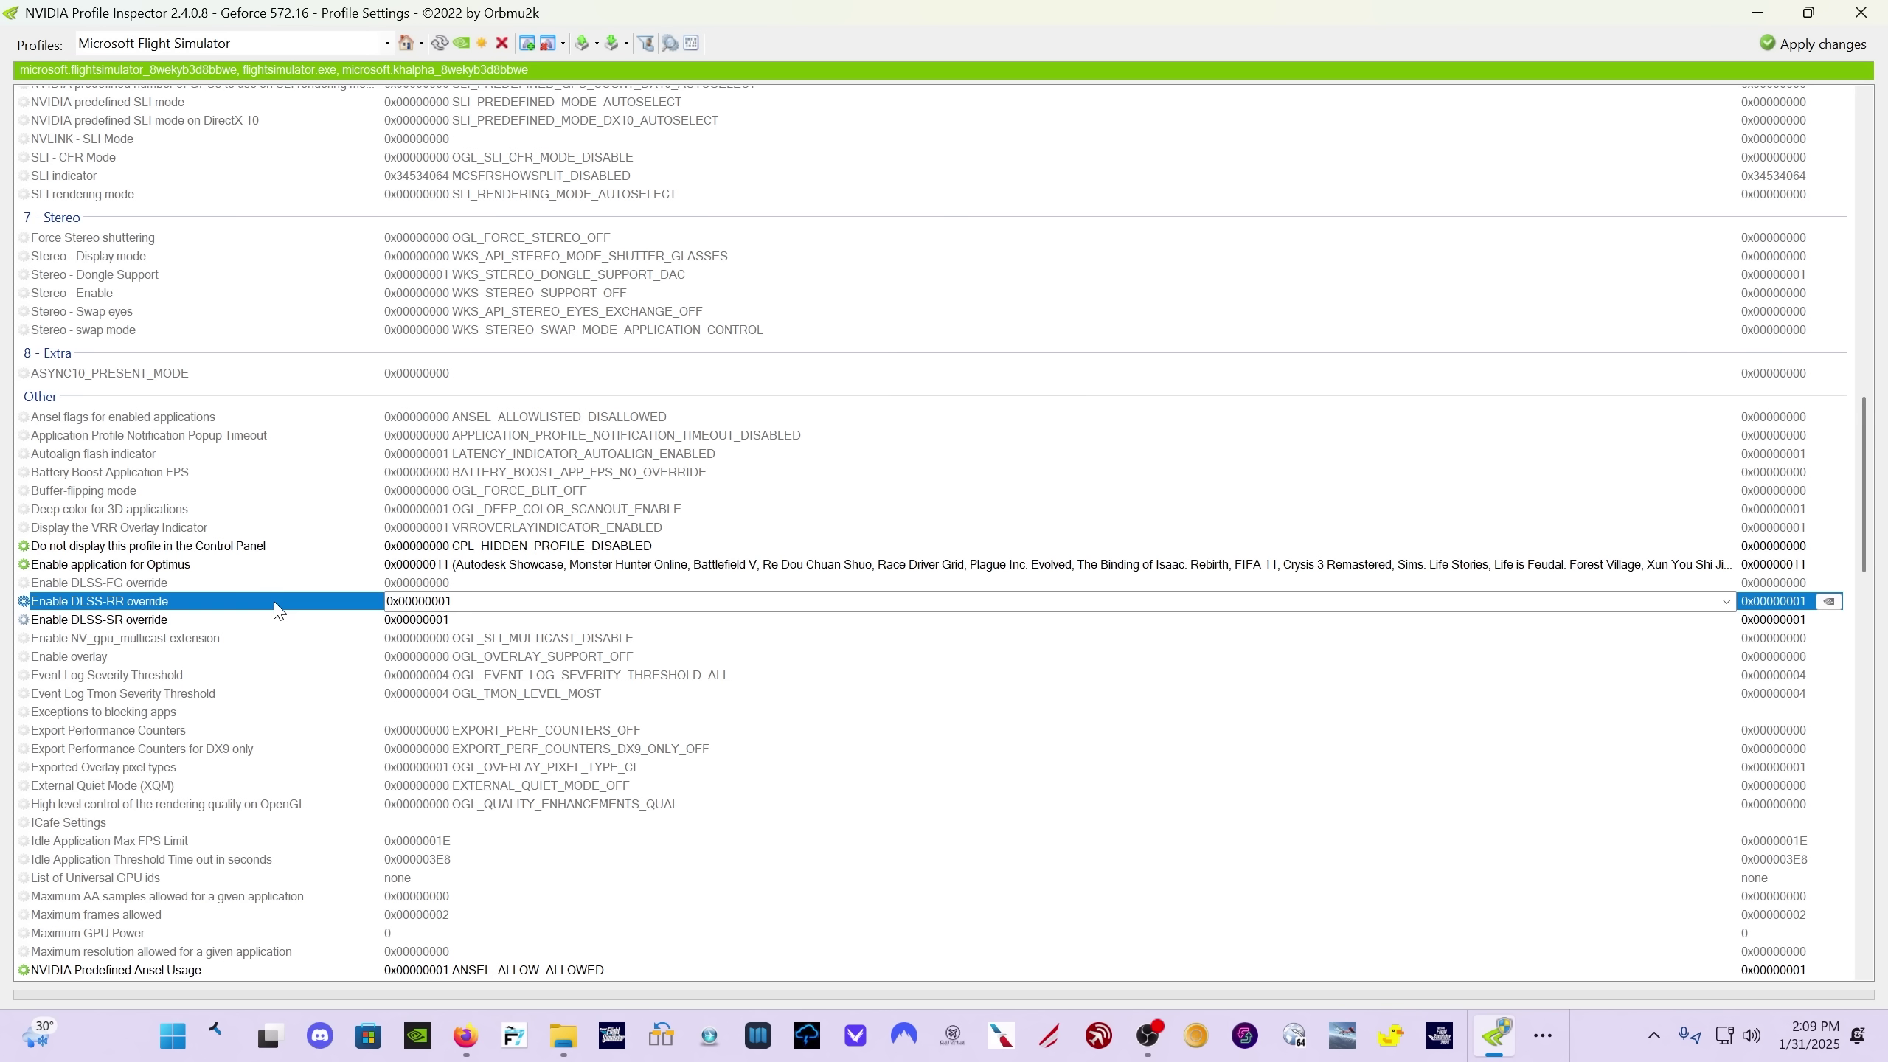
{"action": "left_click", "coordinate": [1725, 601]}
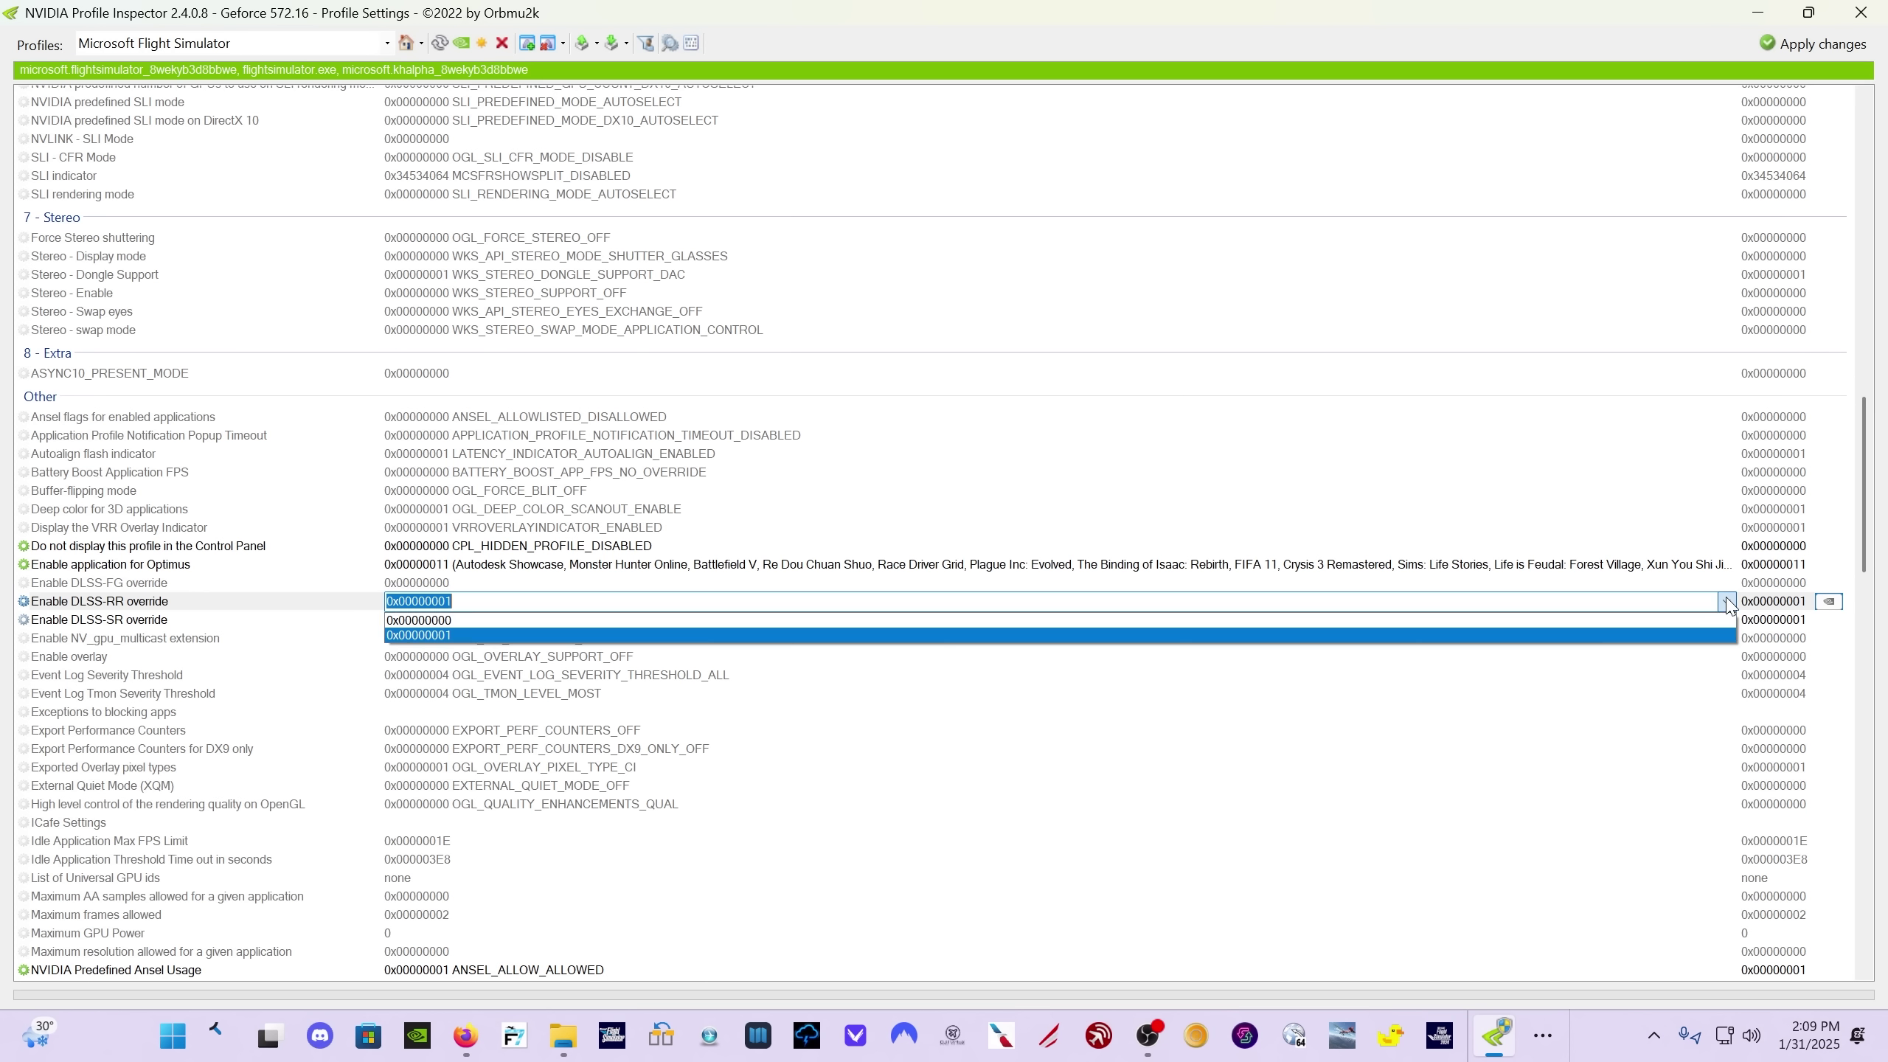
{"action": "left_click", "coordinate": [1462, 635]}
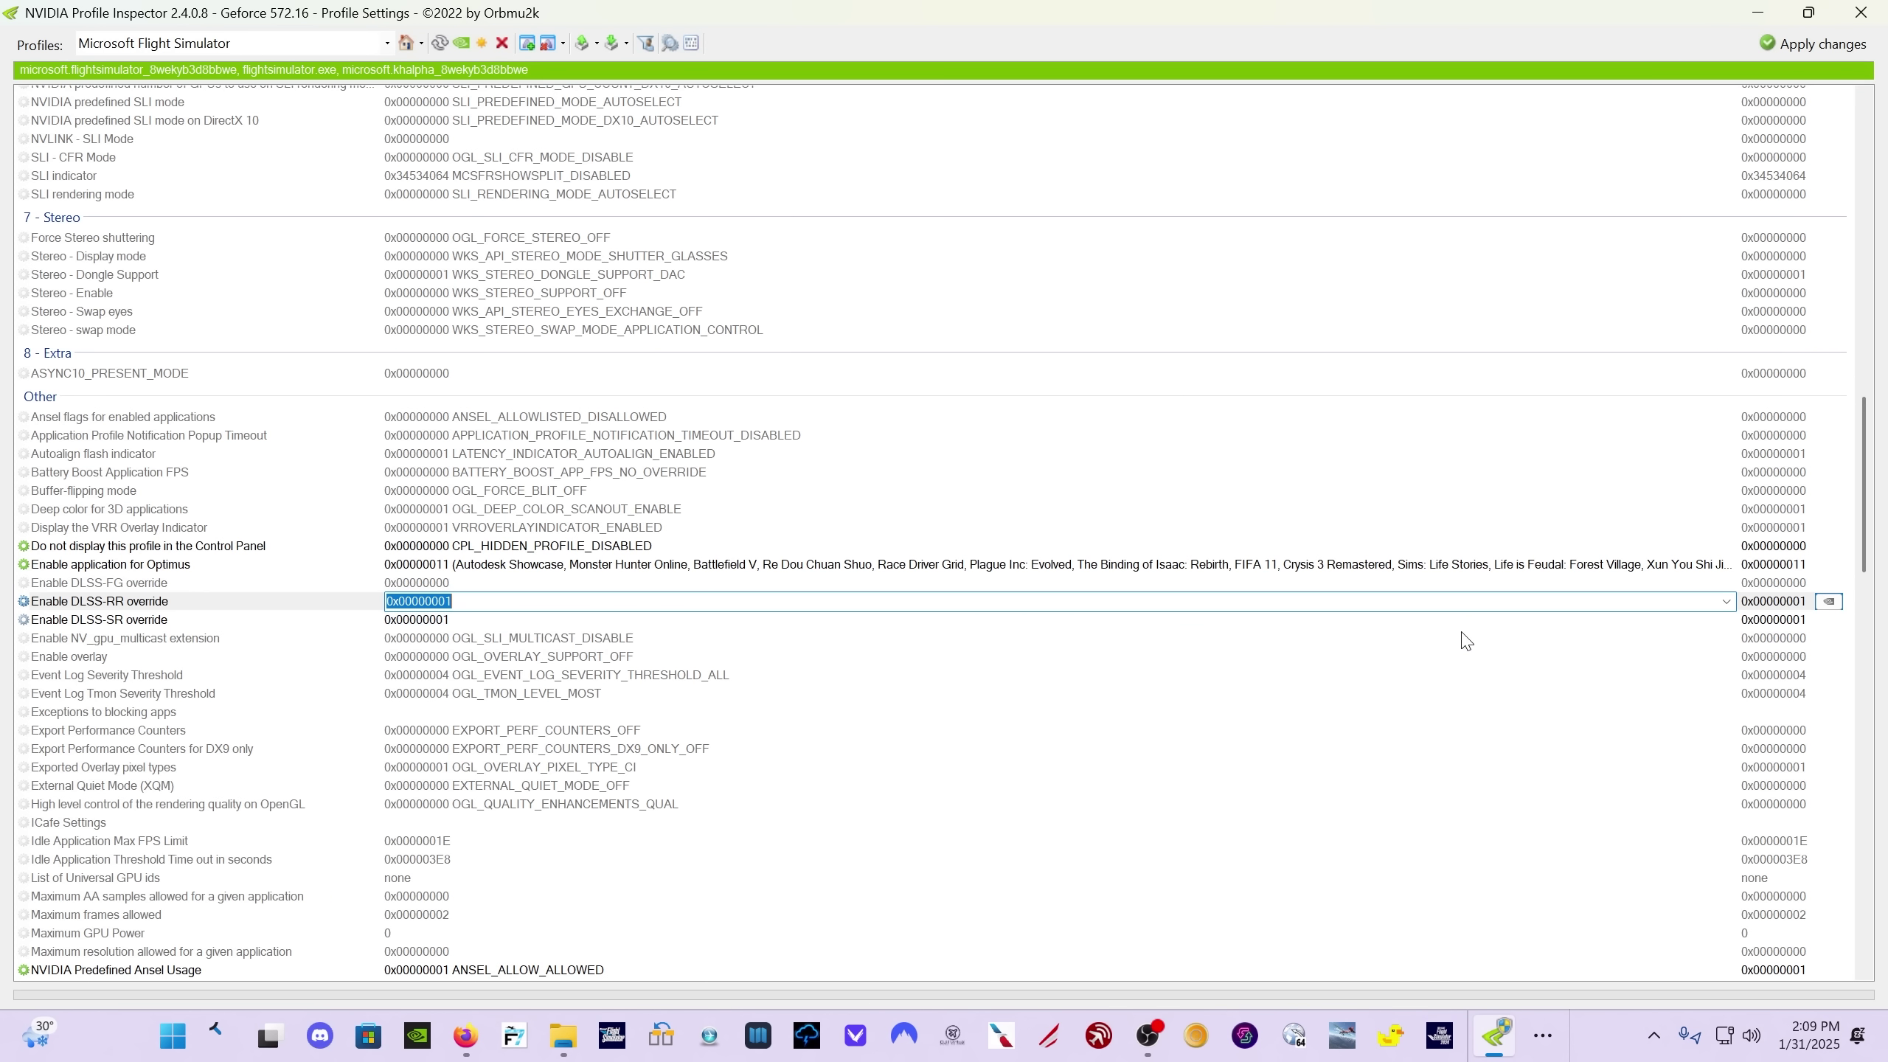
{"action": "left_click", "coordinate": [139, 621]}
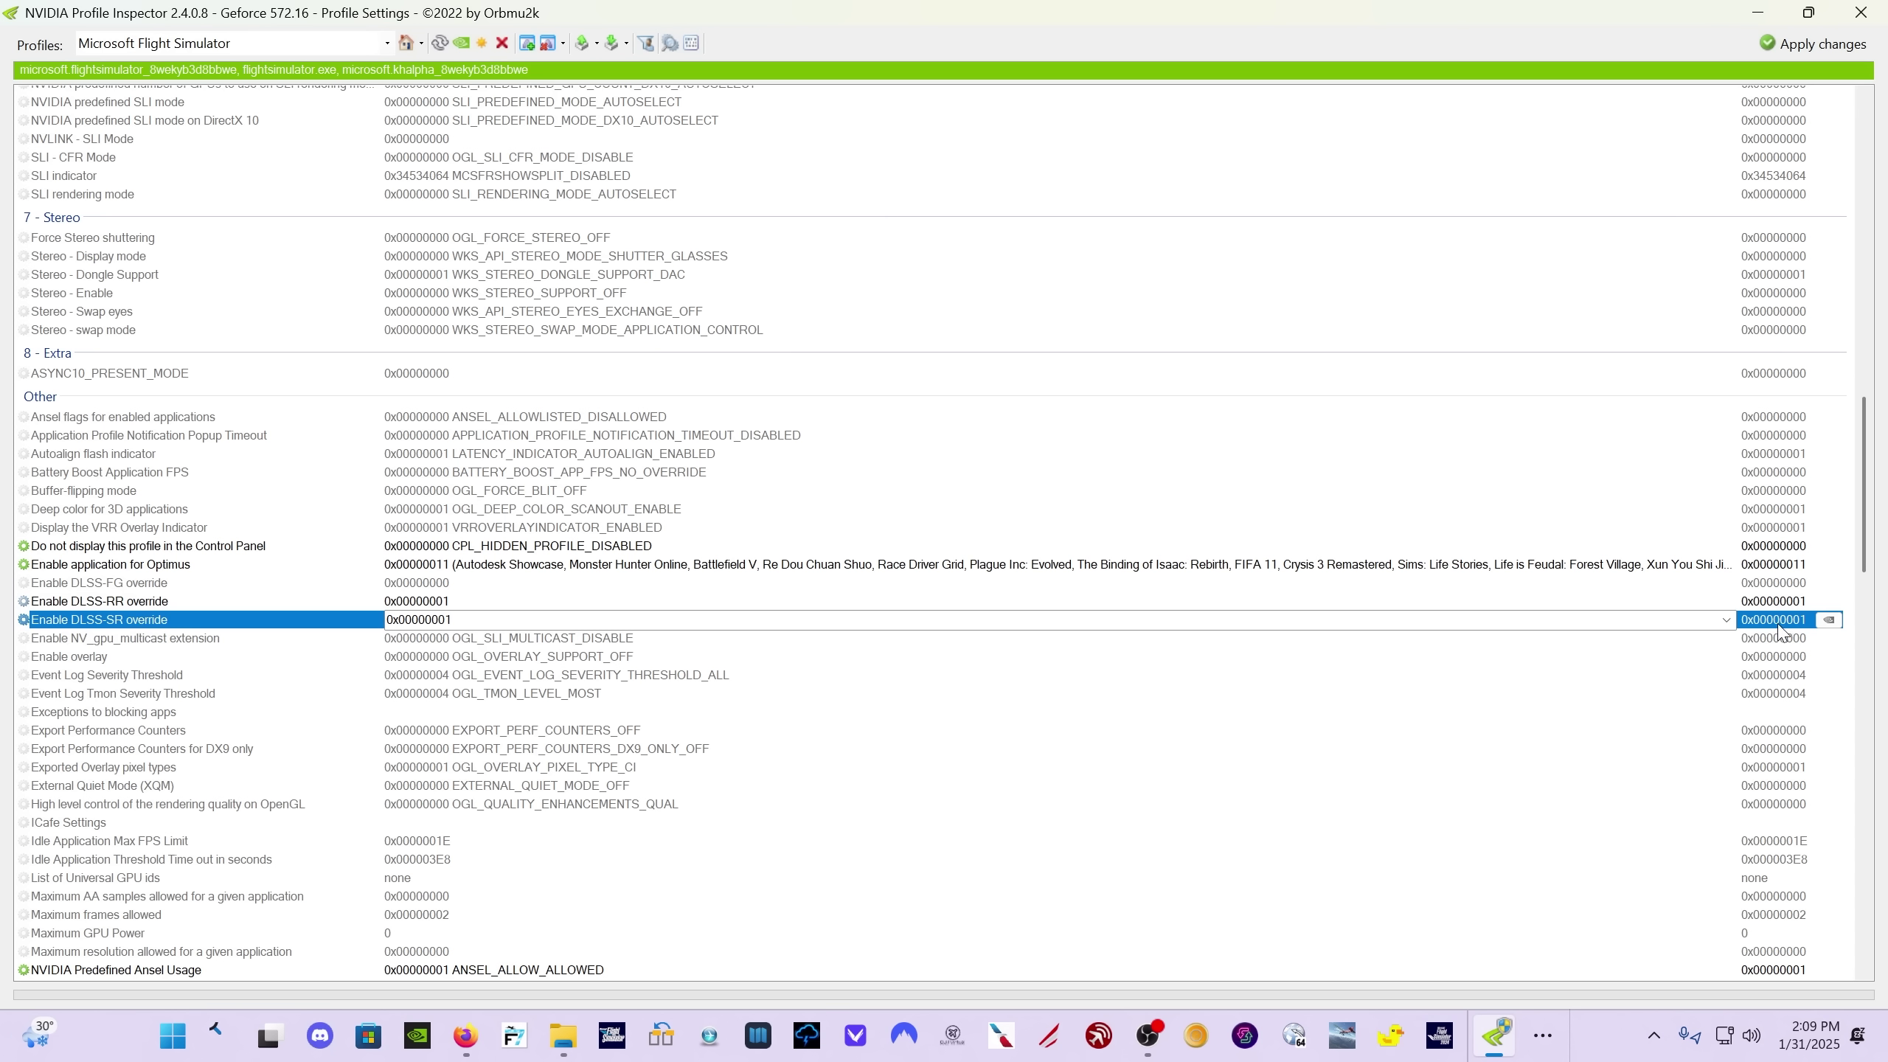
{"action": "left_click", "coordinate": [1724, 627]}
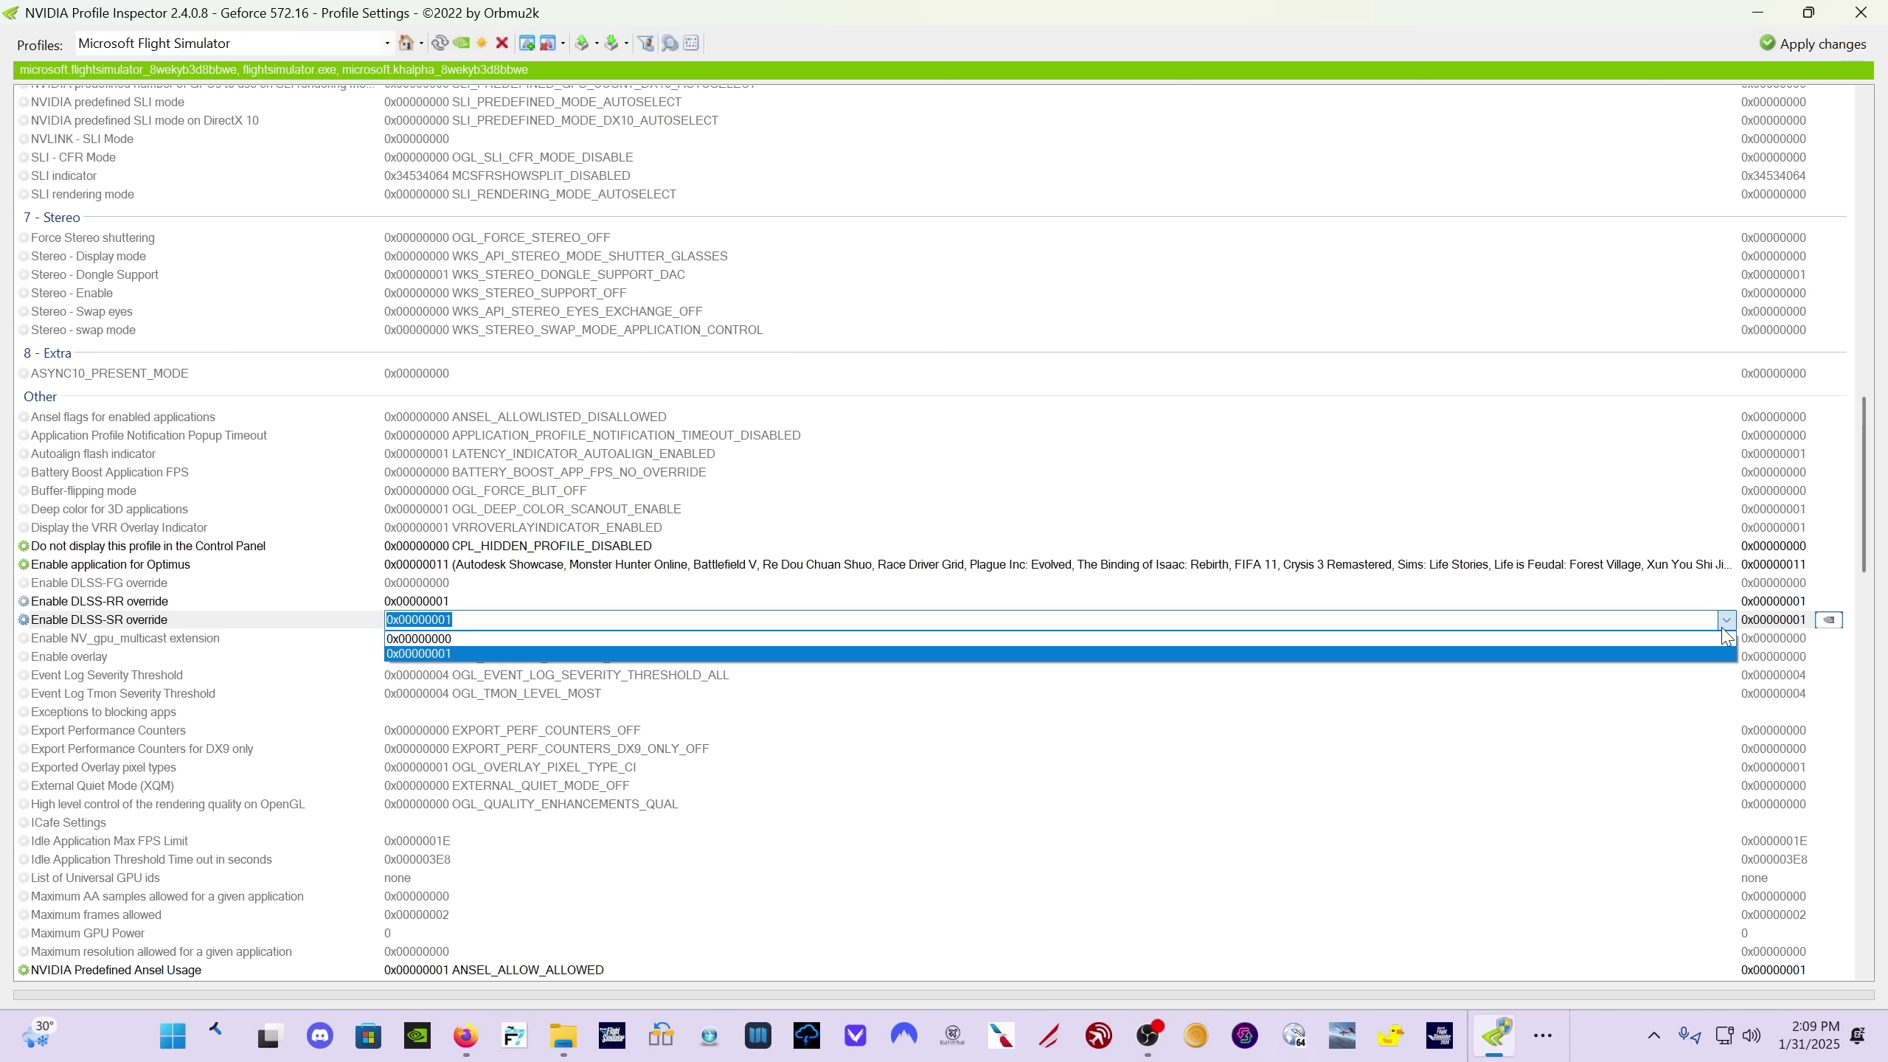
{"action": "left_click", "coordinate": [1498, 653]}
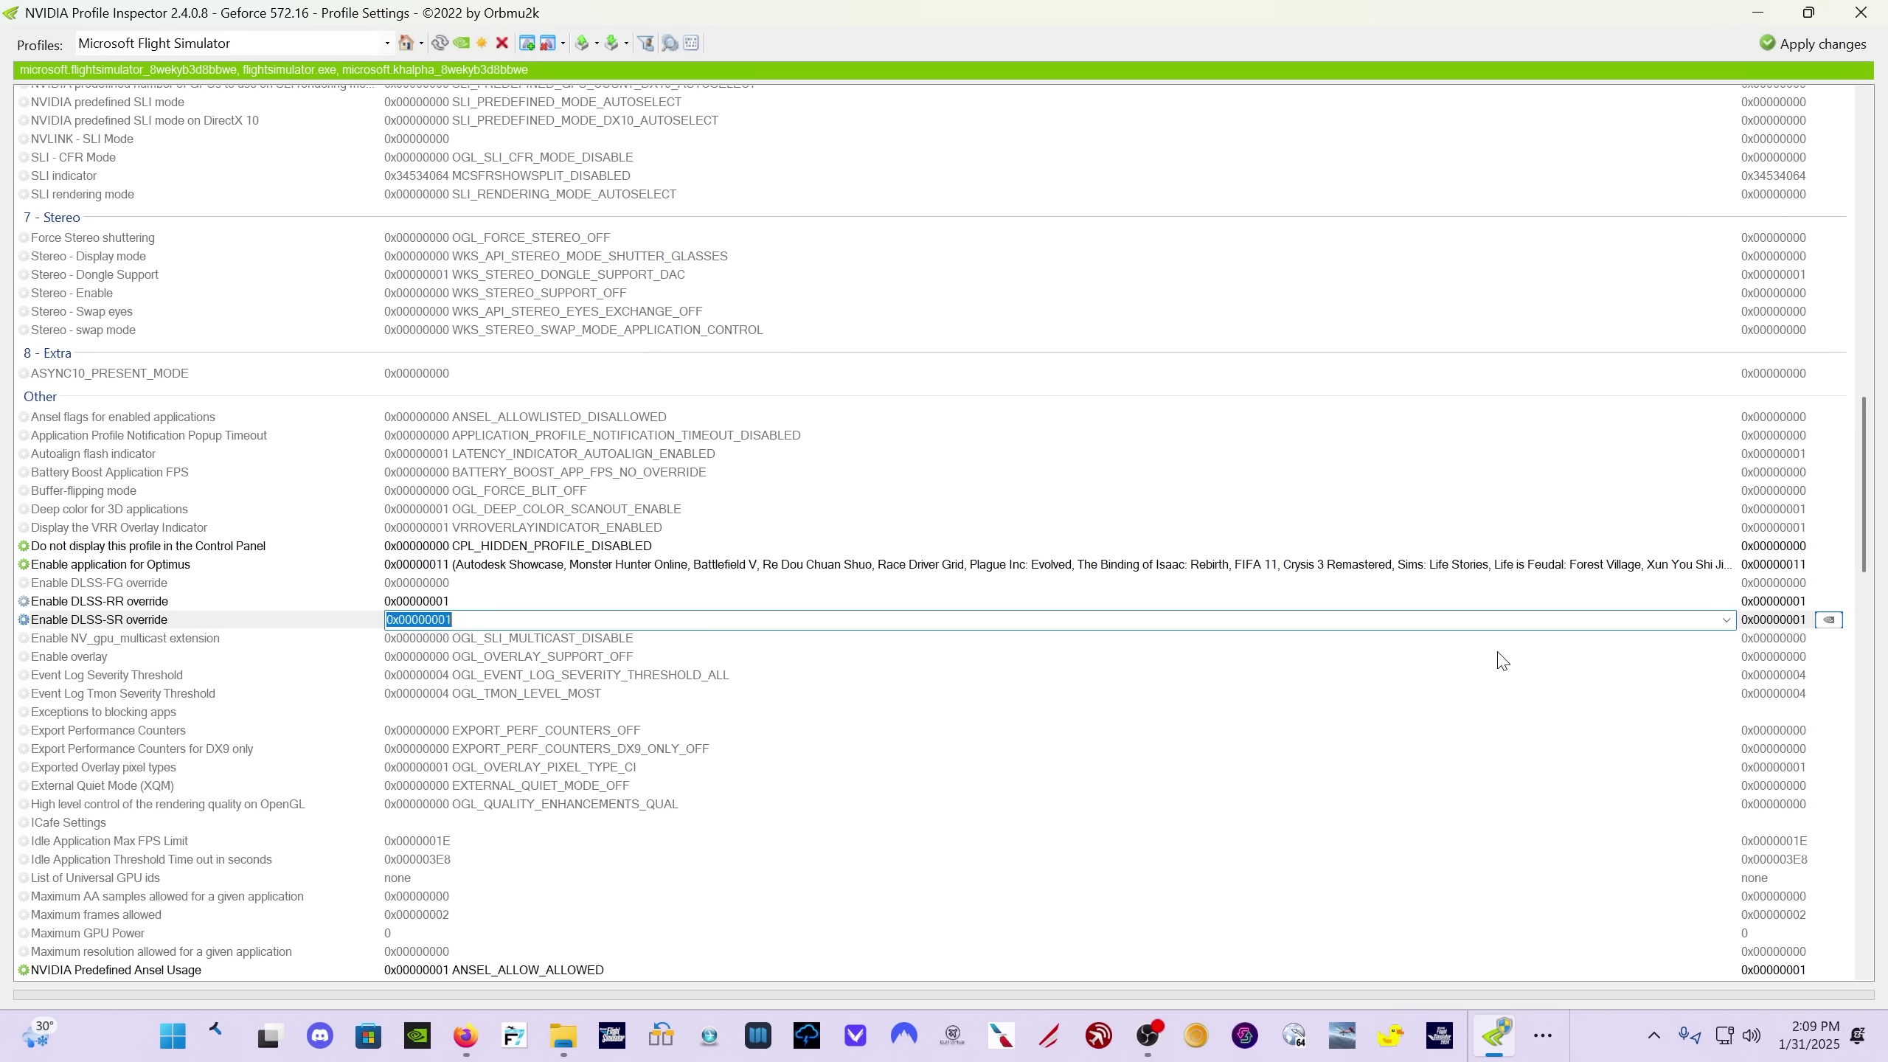
{"action": "left_click", "coordinate": [1829, 46]}
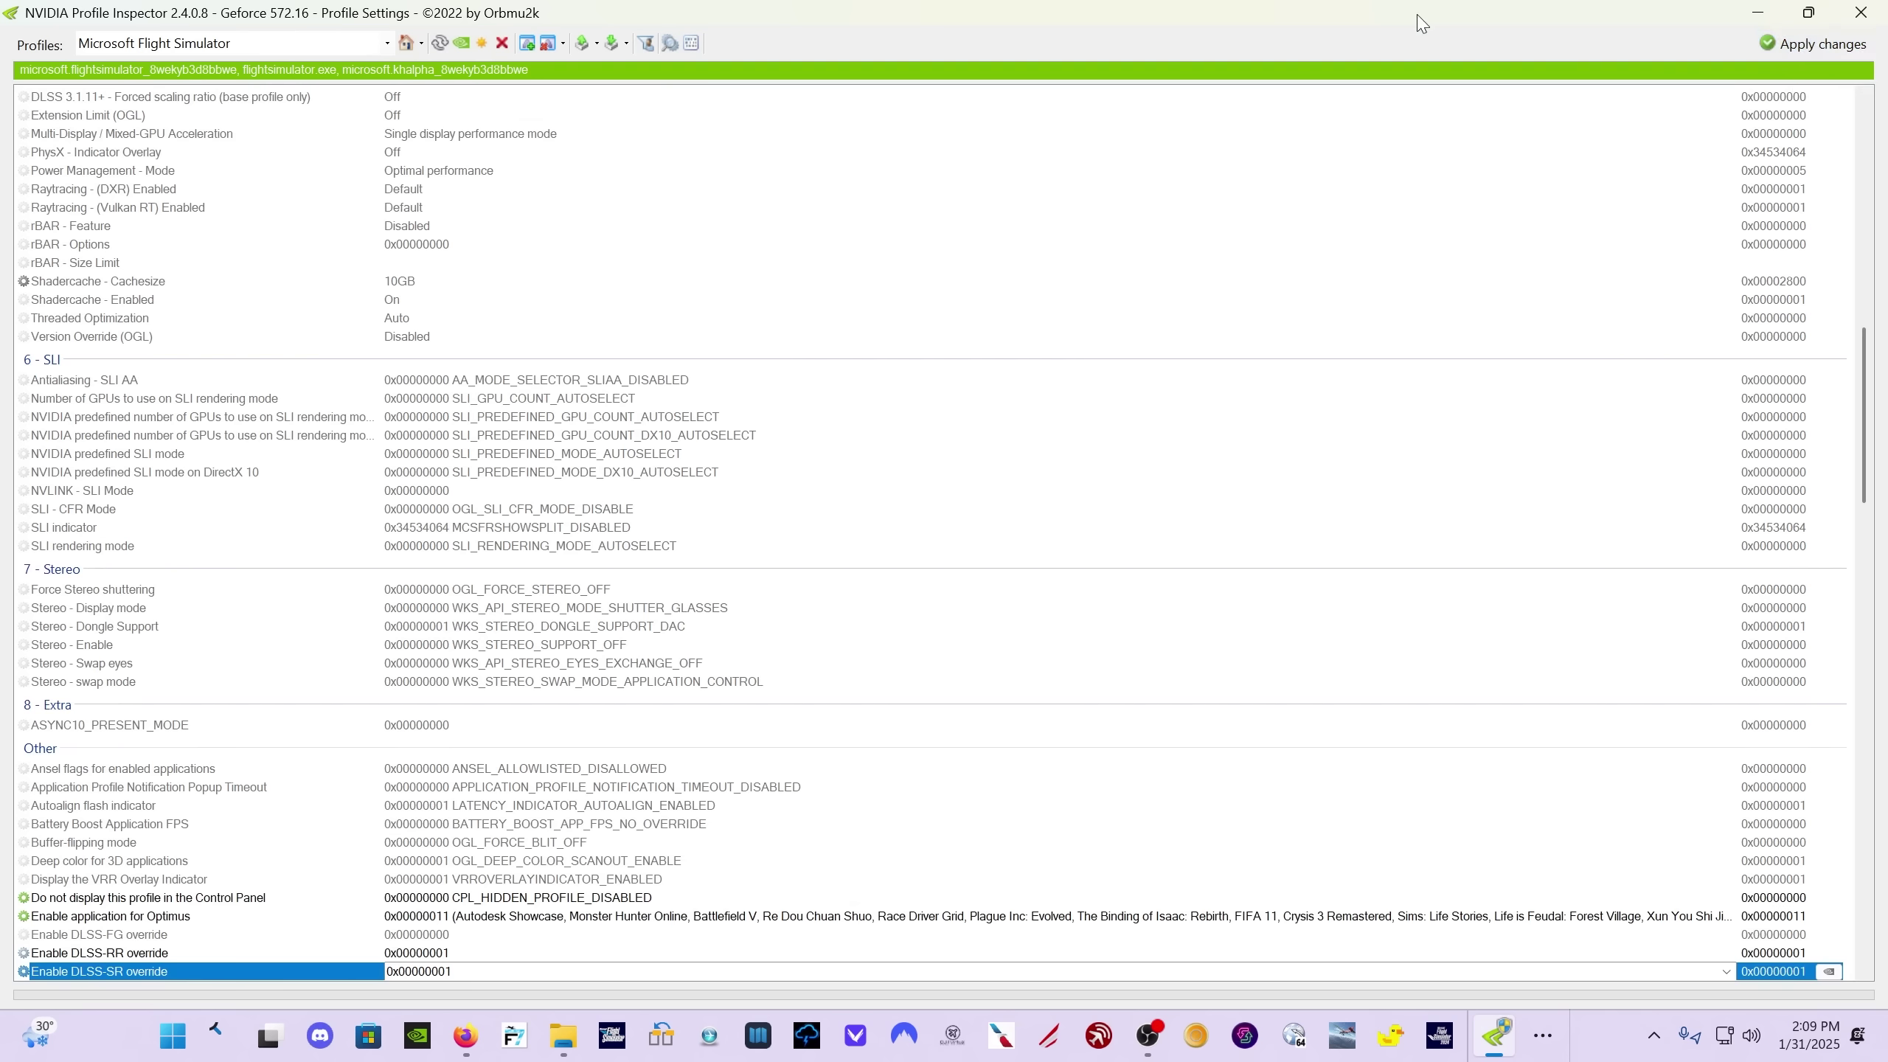
Step: Load the Microsoft Flight Simulator 2024 profile and set its Forced DLSS3.1 preset letter to 0x00FFFFFF
{"action": "left_click", "coordinate": [388, 45]}
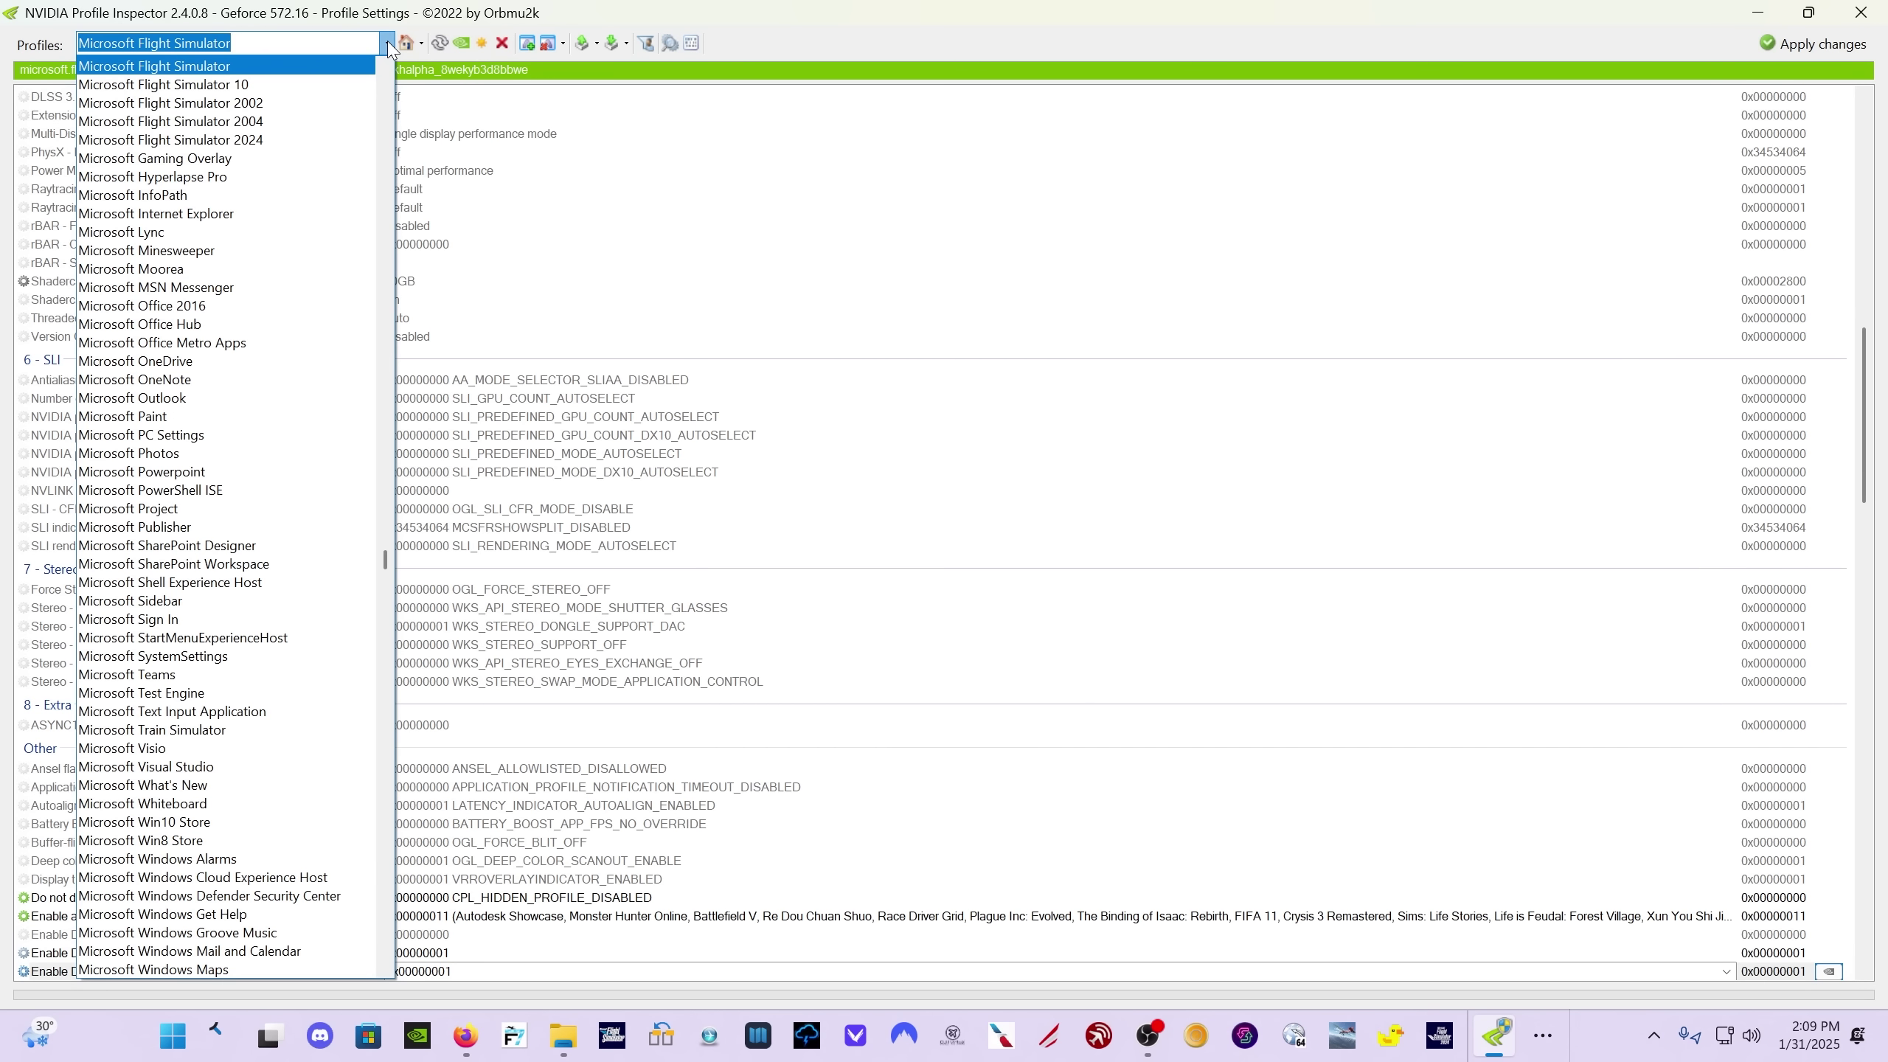
{"action": "left_click", "coordinate": [295, 142]}
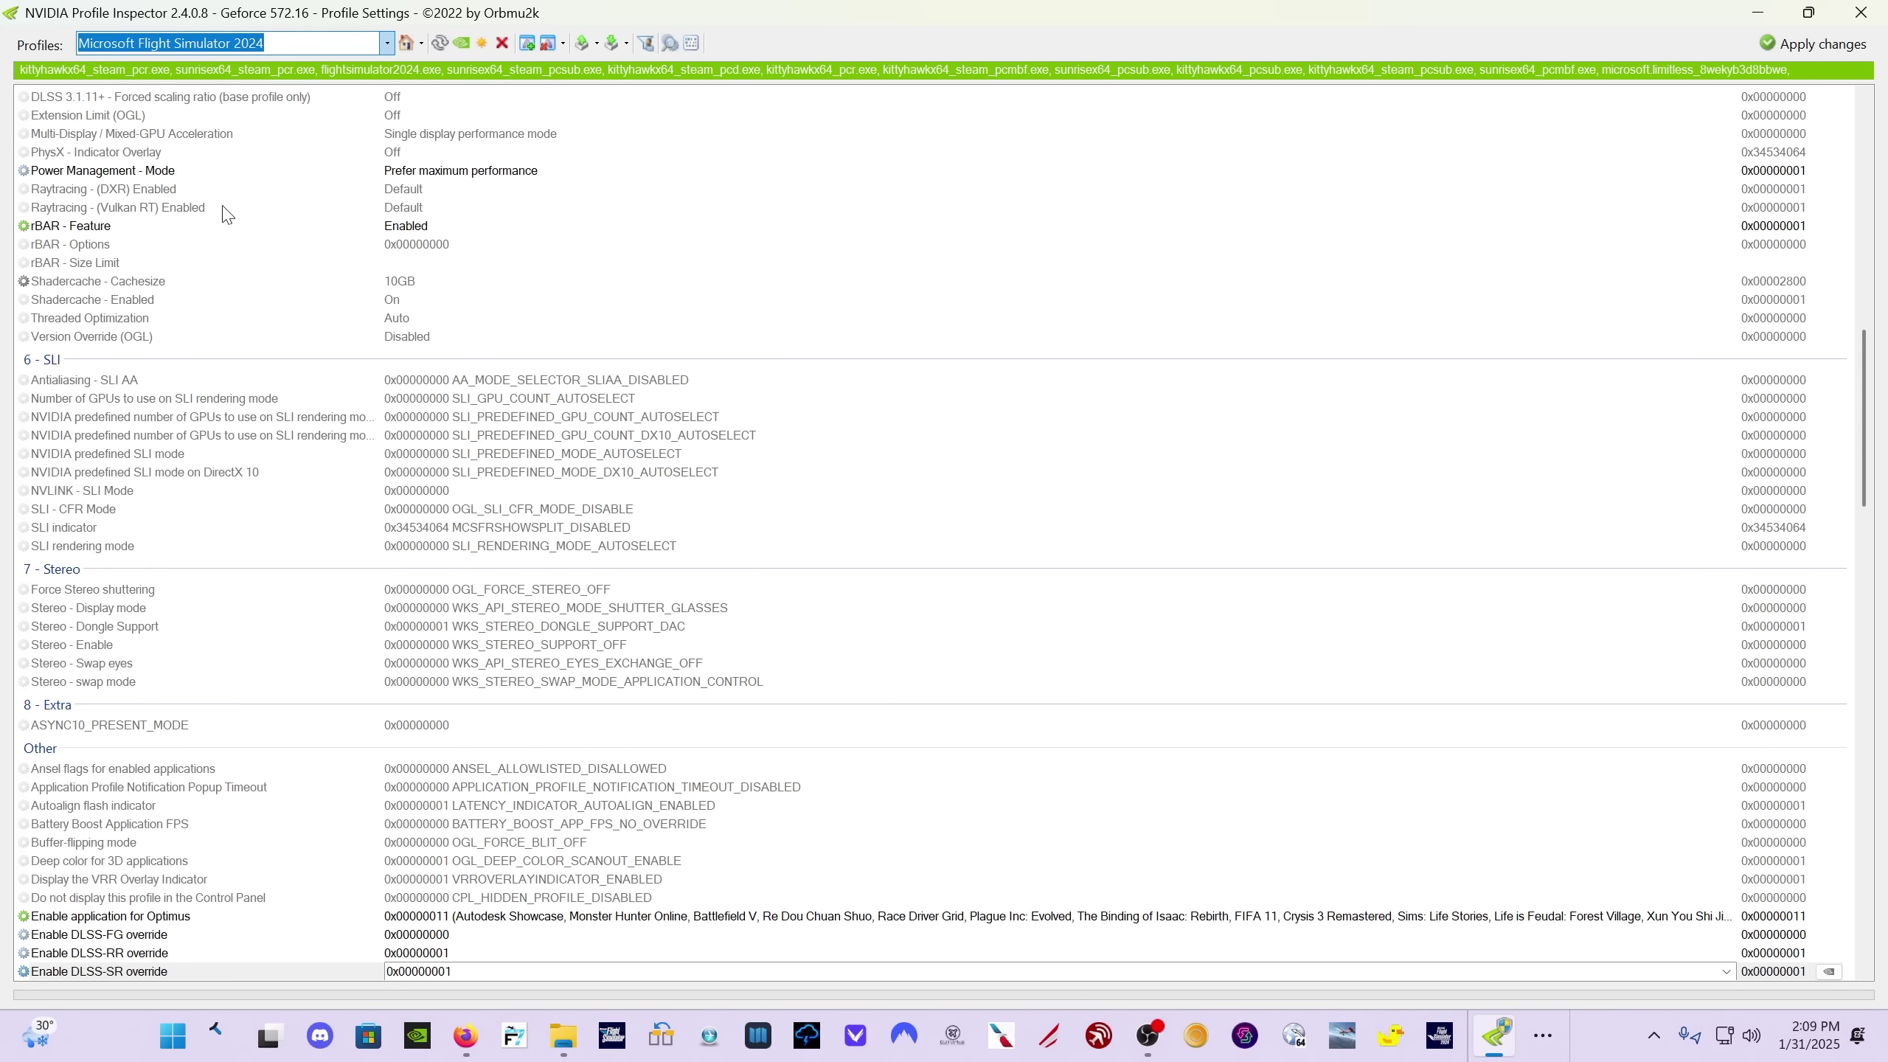
{"action": "scroll", "coordinate": [324, 238], "scroll_direction": "up", "scroll_amount": 9}
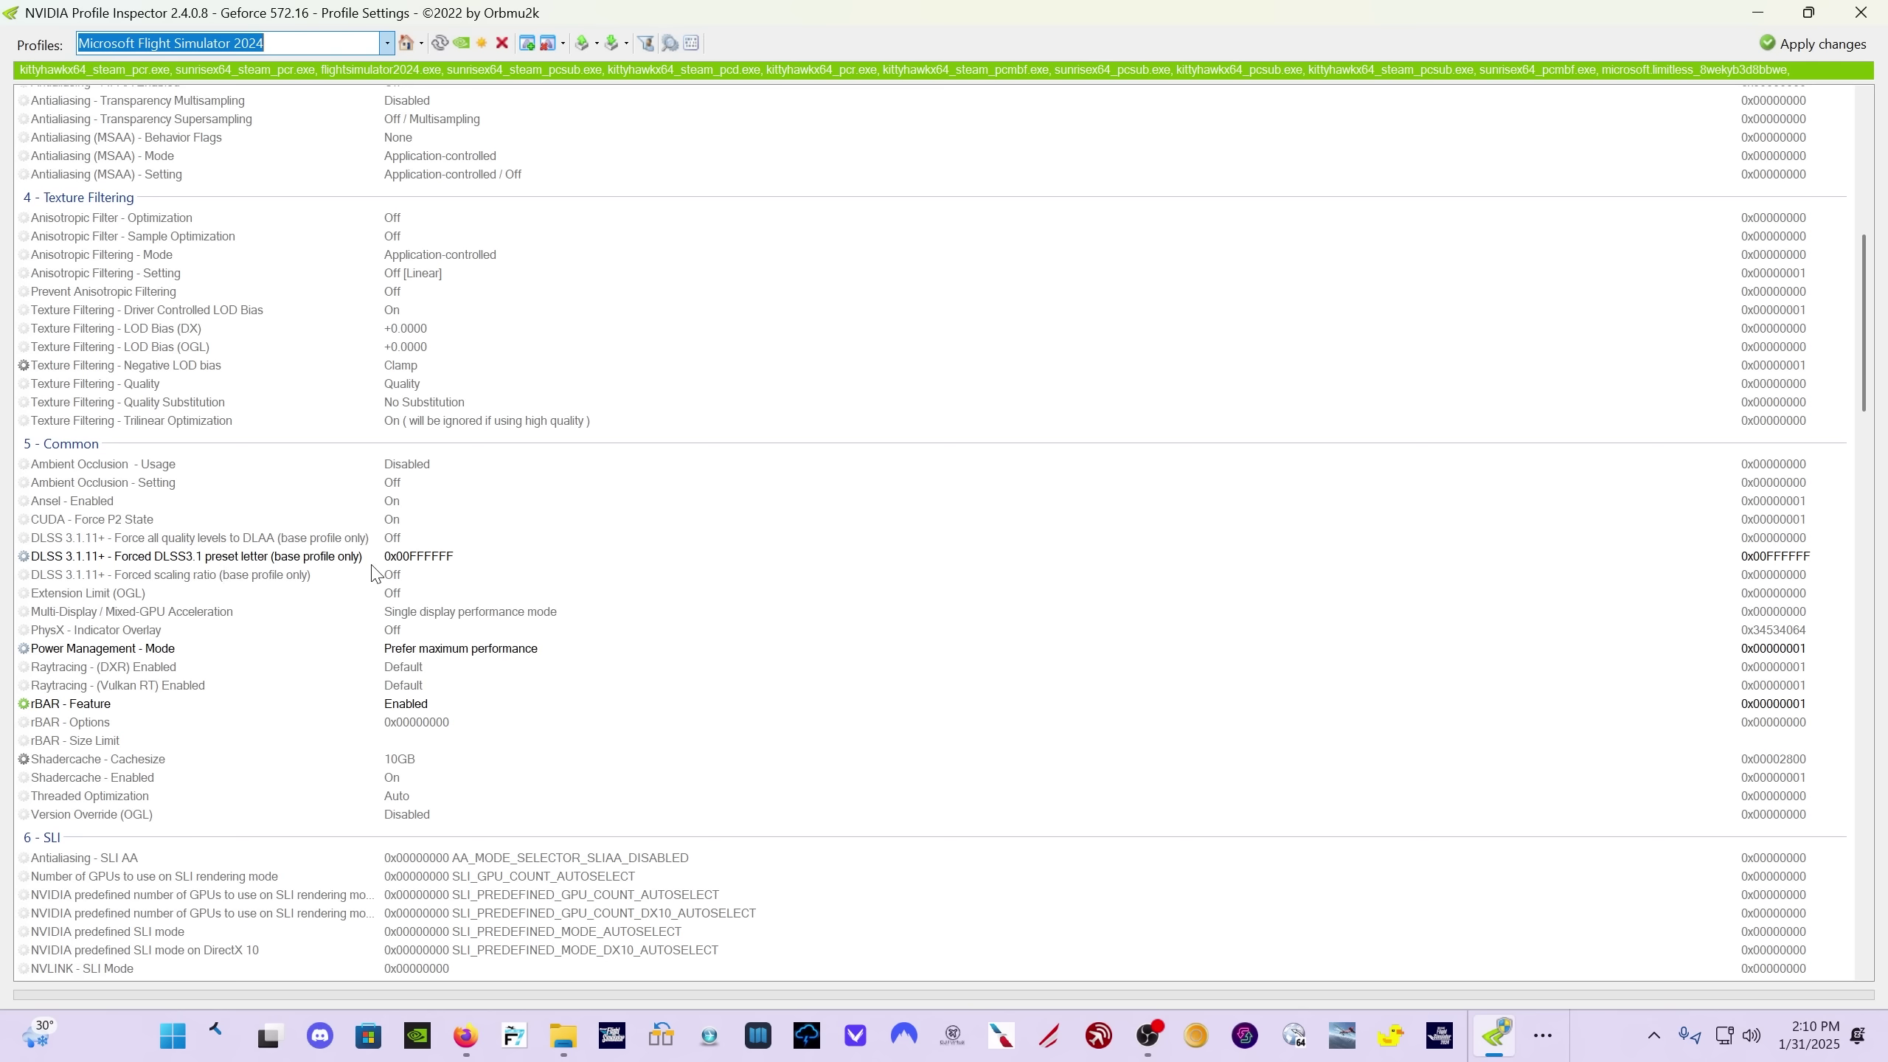
{"action": "left_click", "coordinate": [289, 559]}
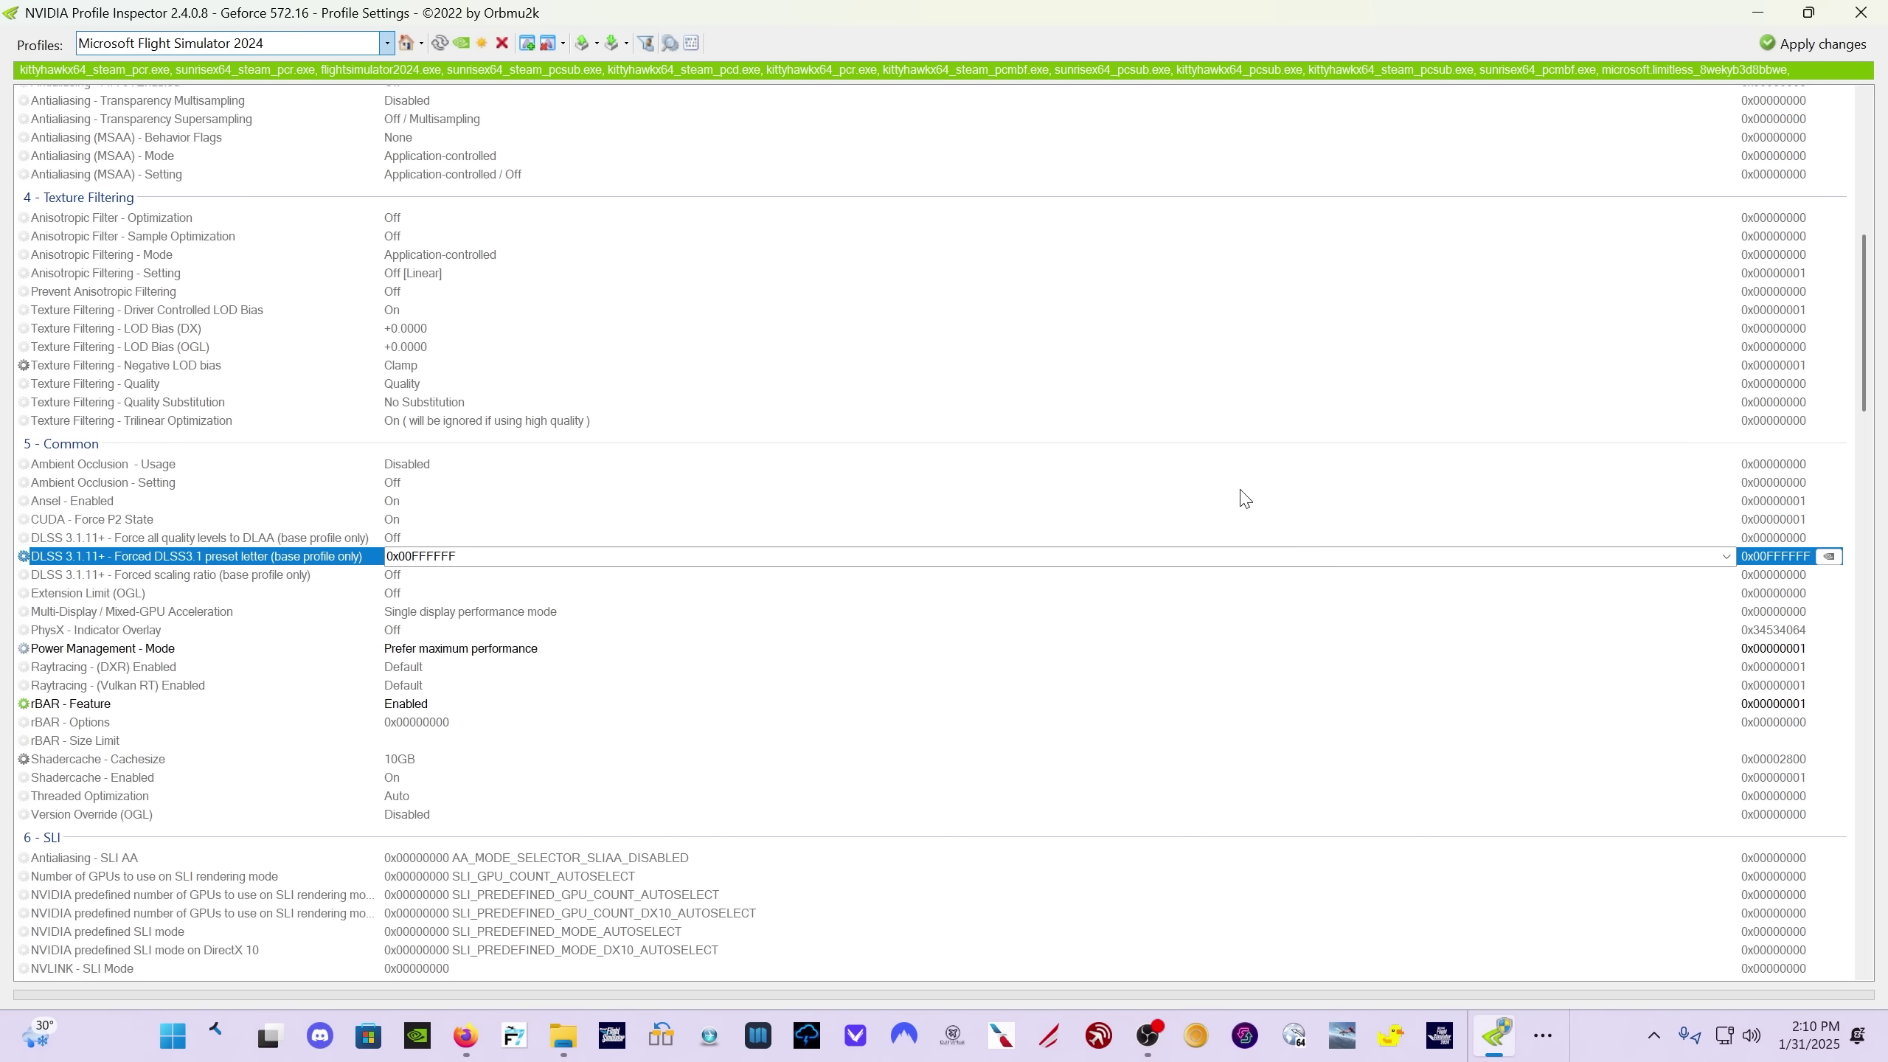
{"action": "left_click", "coordinate": [1725, 556]}
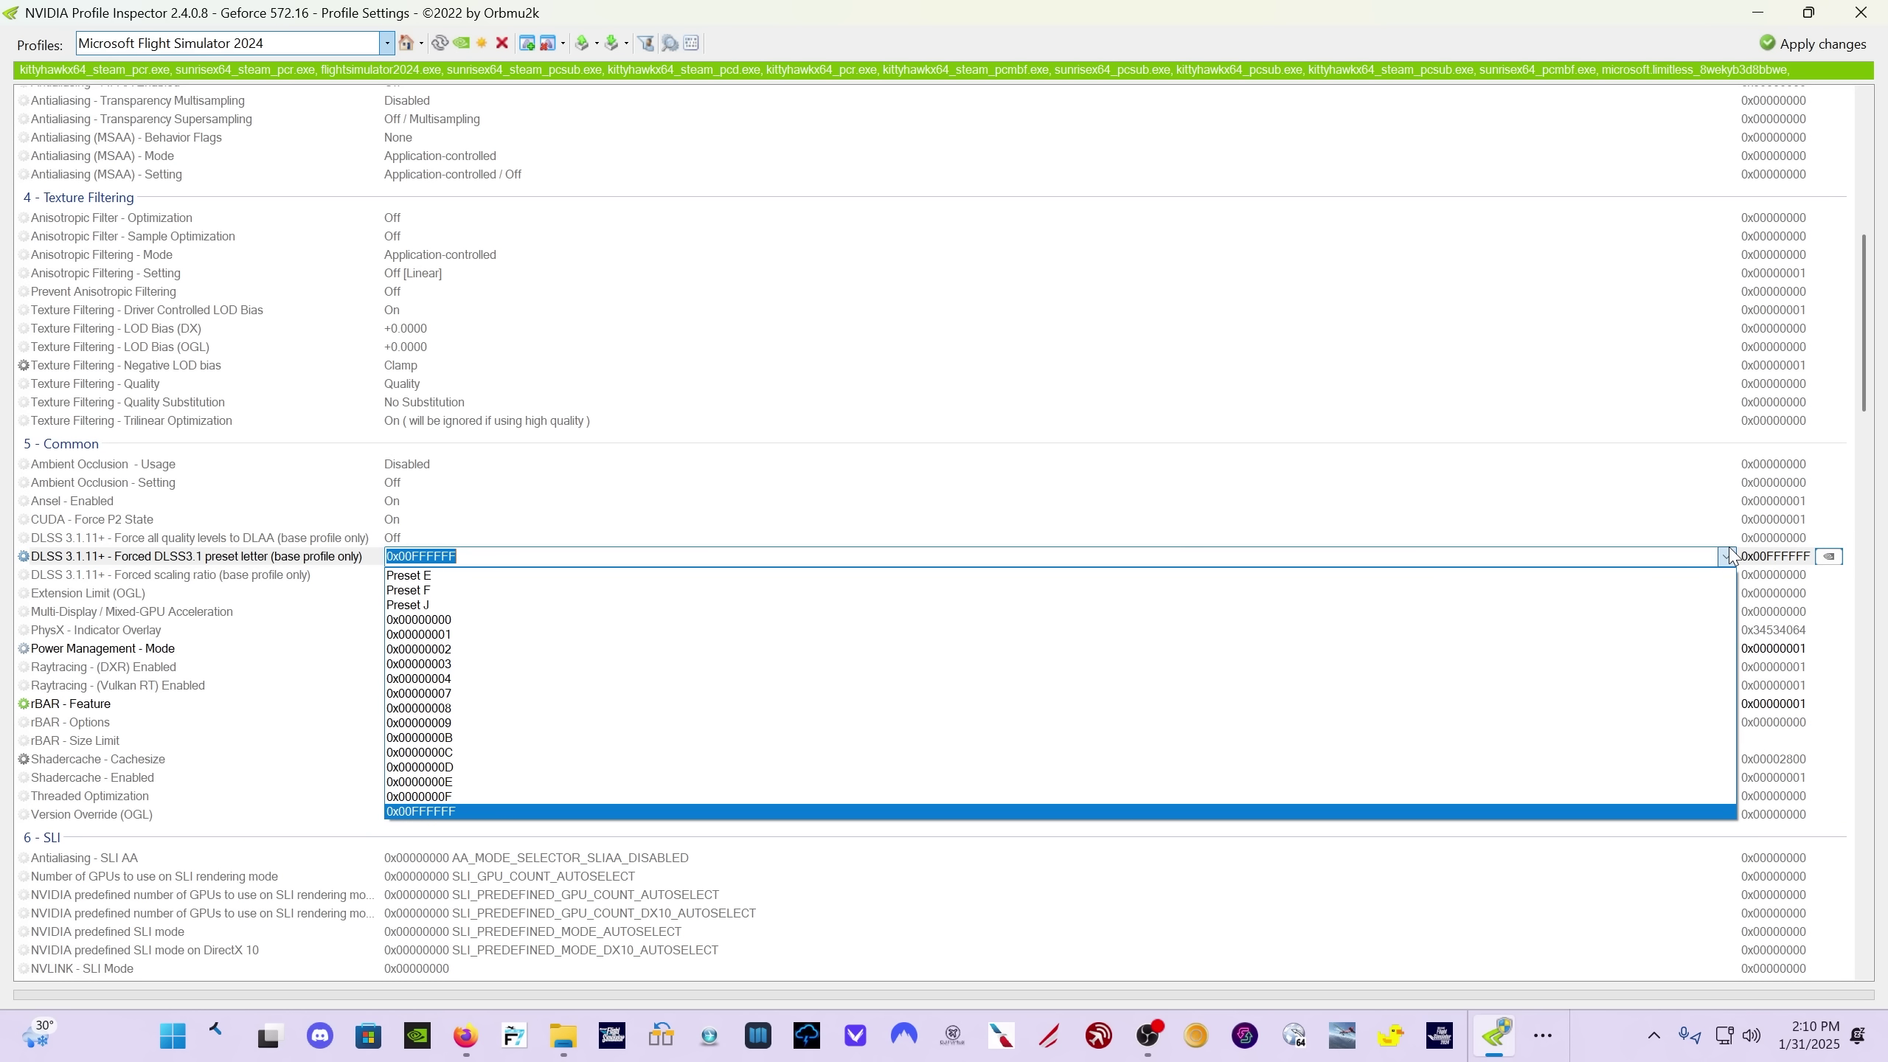
{"action": "left_click", "coordinate": [676, 812]}
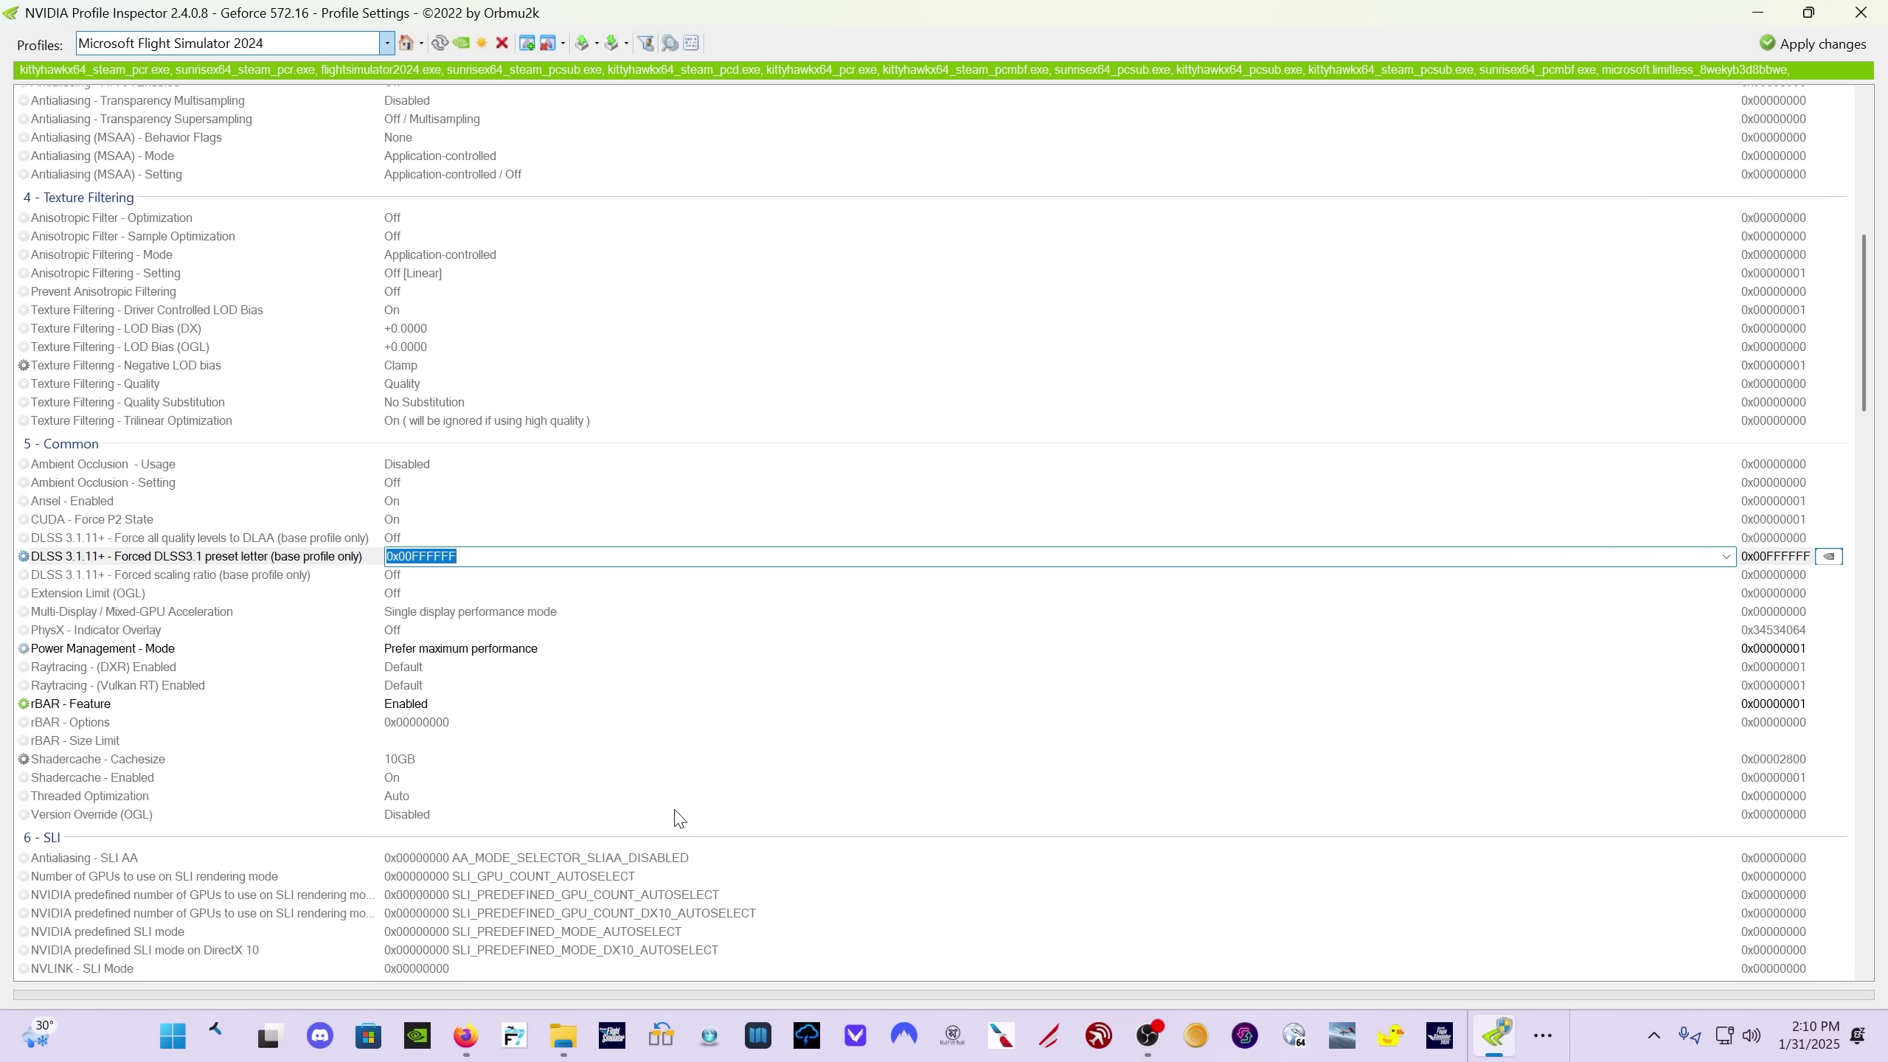
Step: Set Enable DLSS-RR override and Enable DLSS-SR override to 0x00000001 in the Microsoft Flight Simulator 2024 profile
{"action": "scroll", "coordinate": [157, 757], "scroll_direction": "down", "scroll_amount": 13}
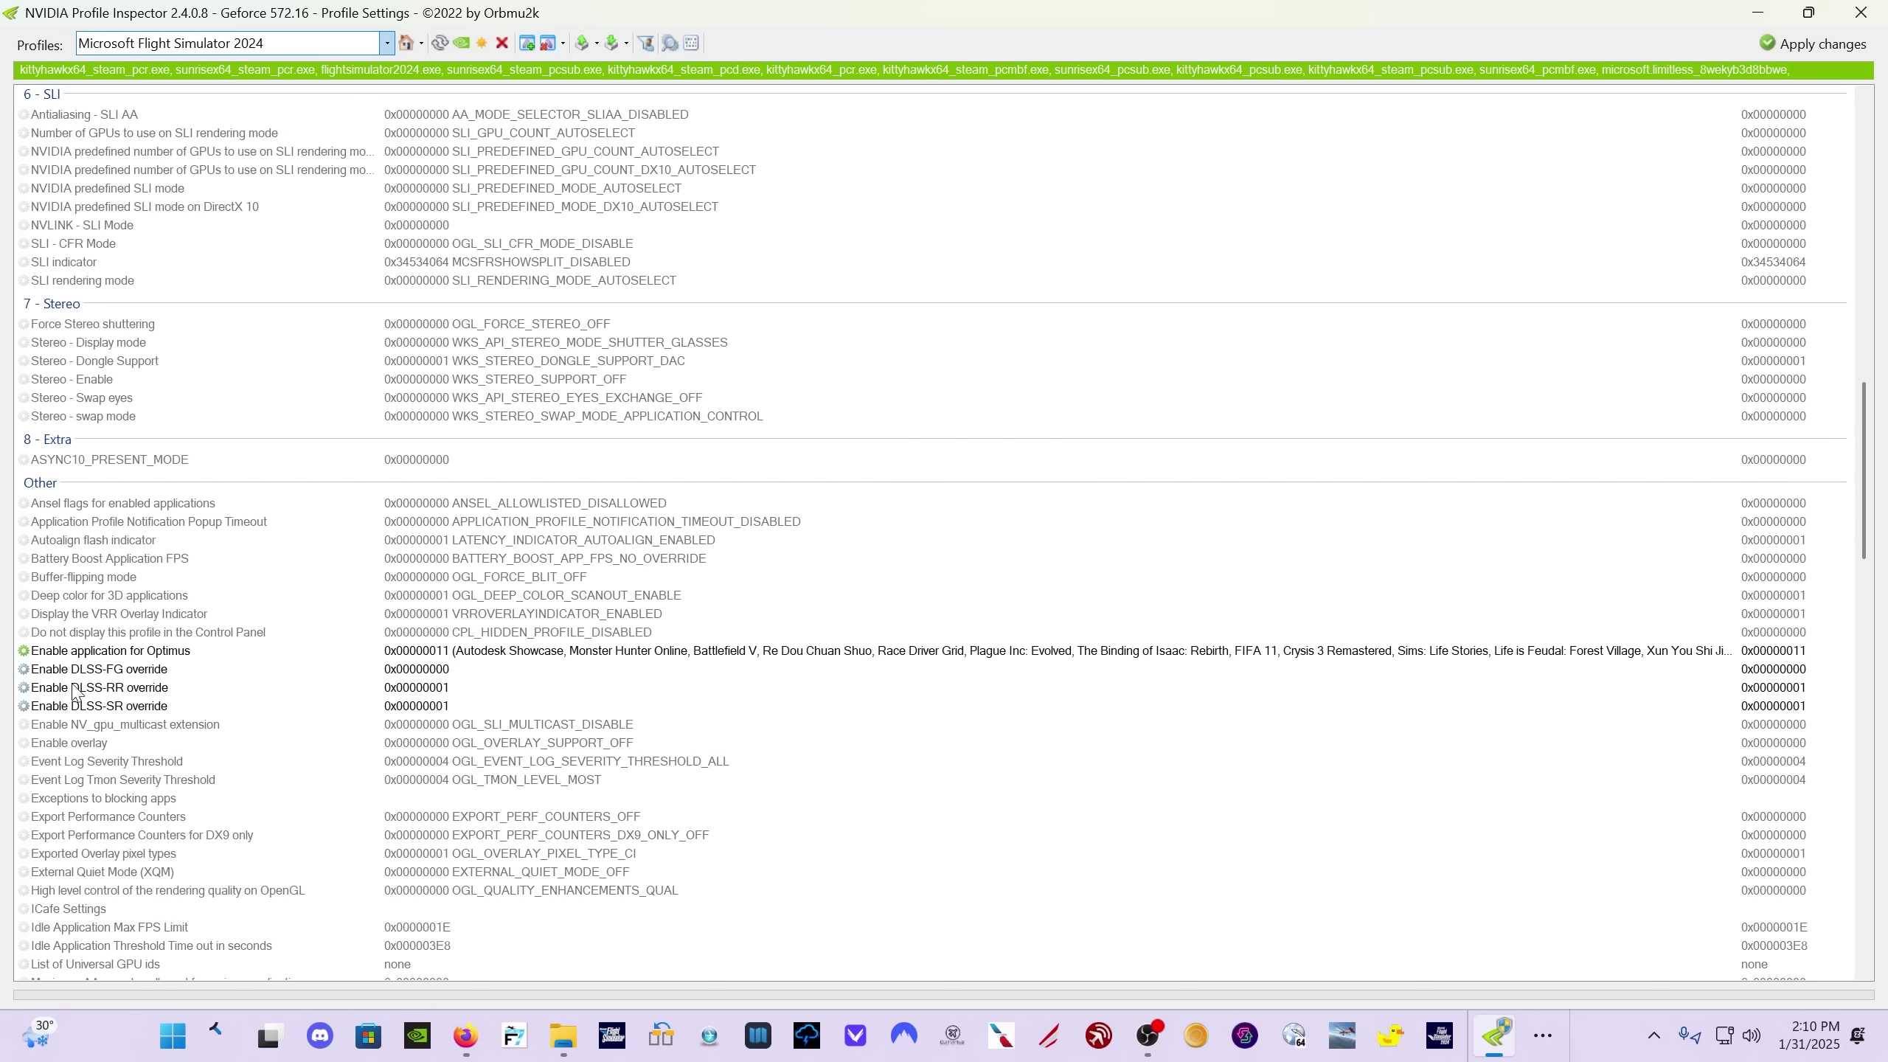
{"action": "left_click", "coordinate": [460, 691]}
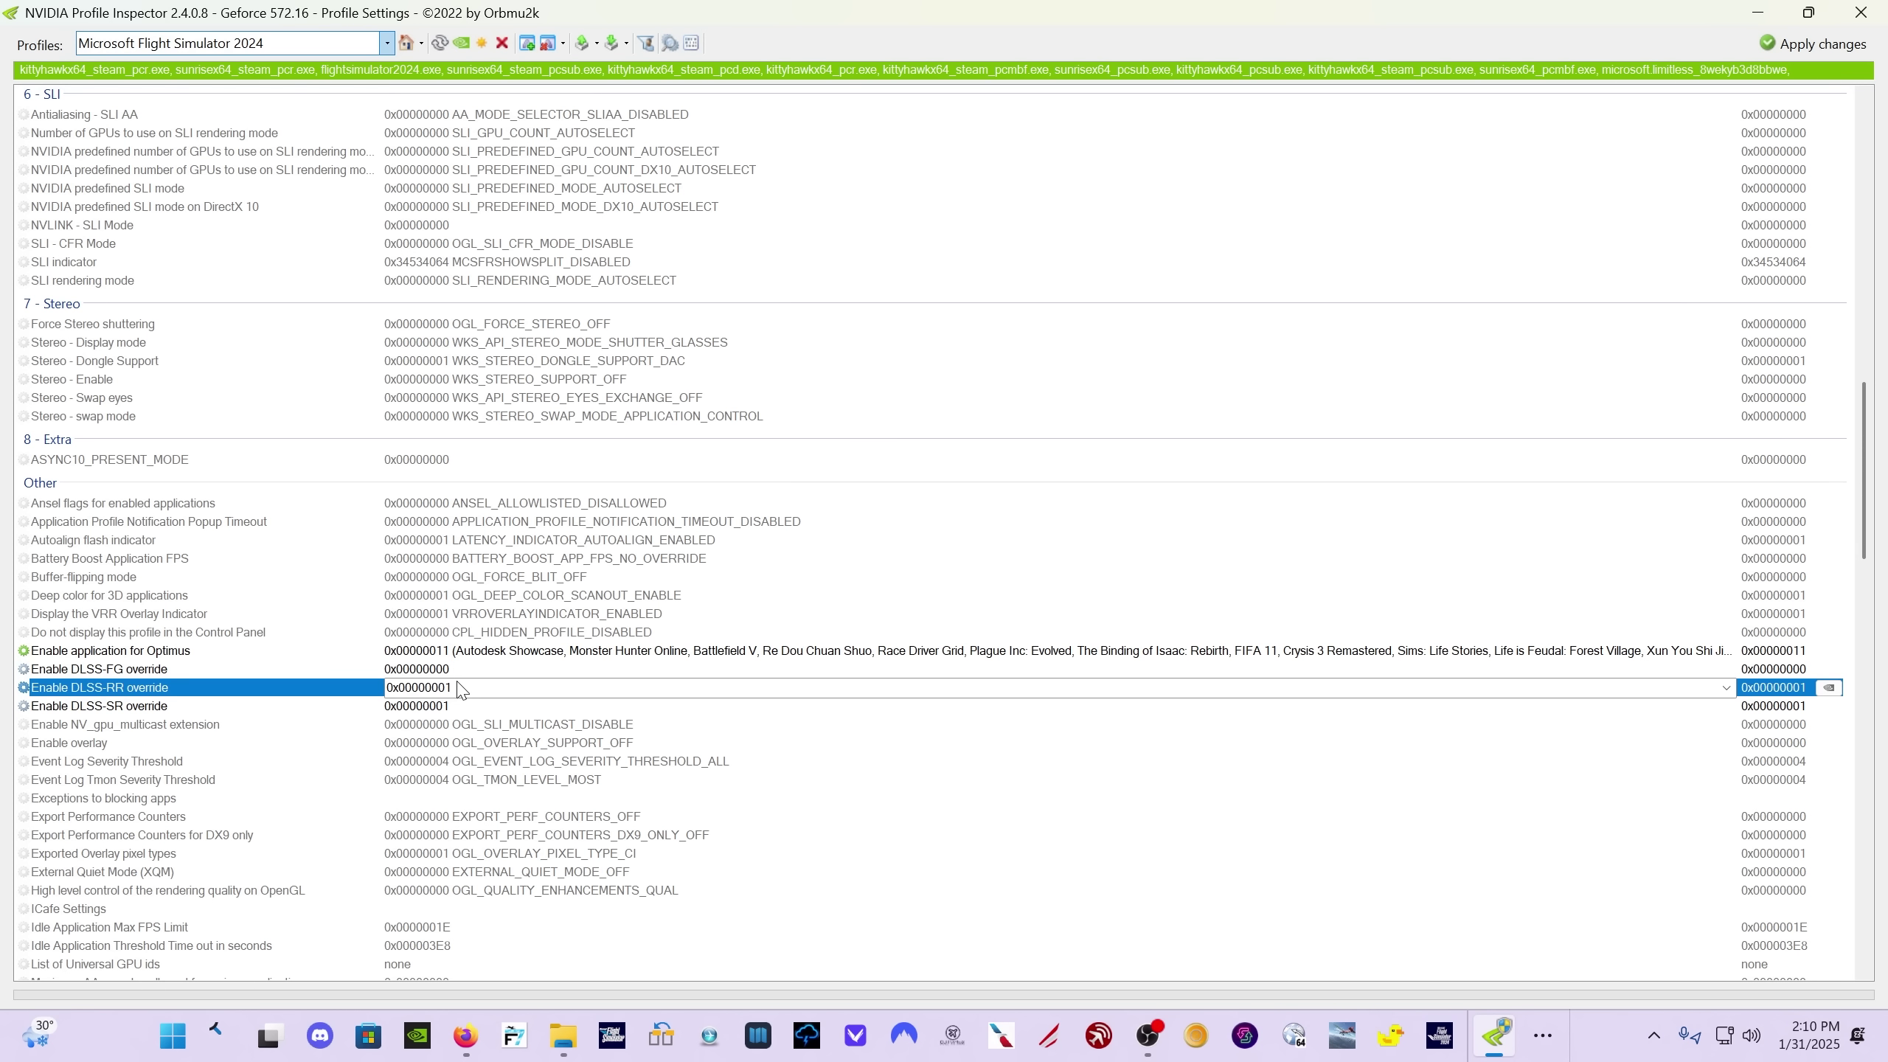
{"action": "left_click", "coordinate": [1727, 688]}
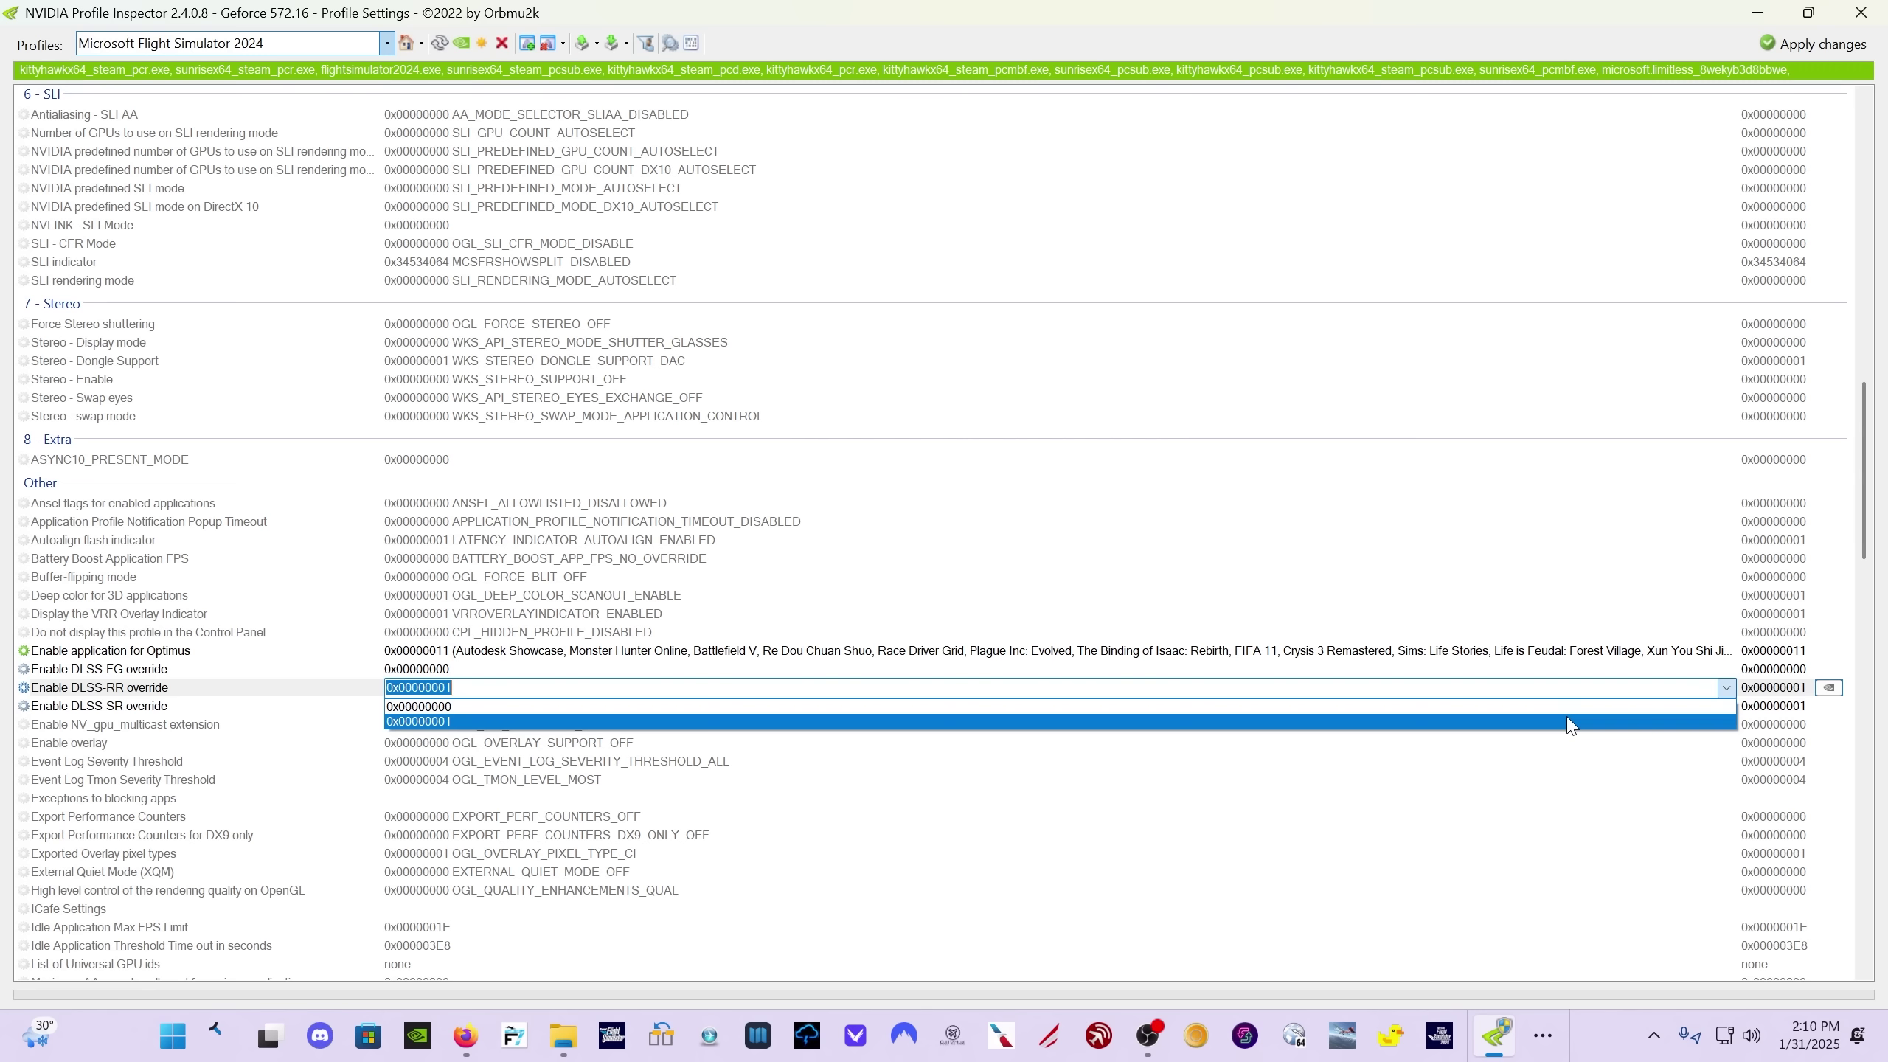
{"action": "left_click", "coordinate": [1569, 722]}
{"action": "left_click", "coordinate": [101, 710]}
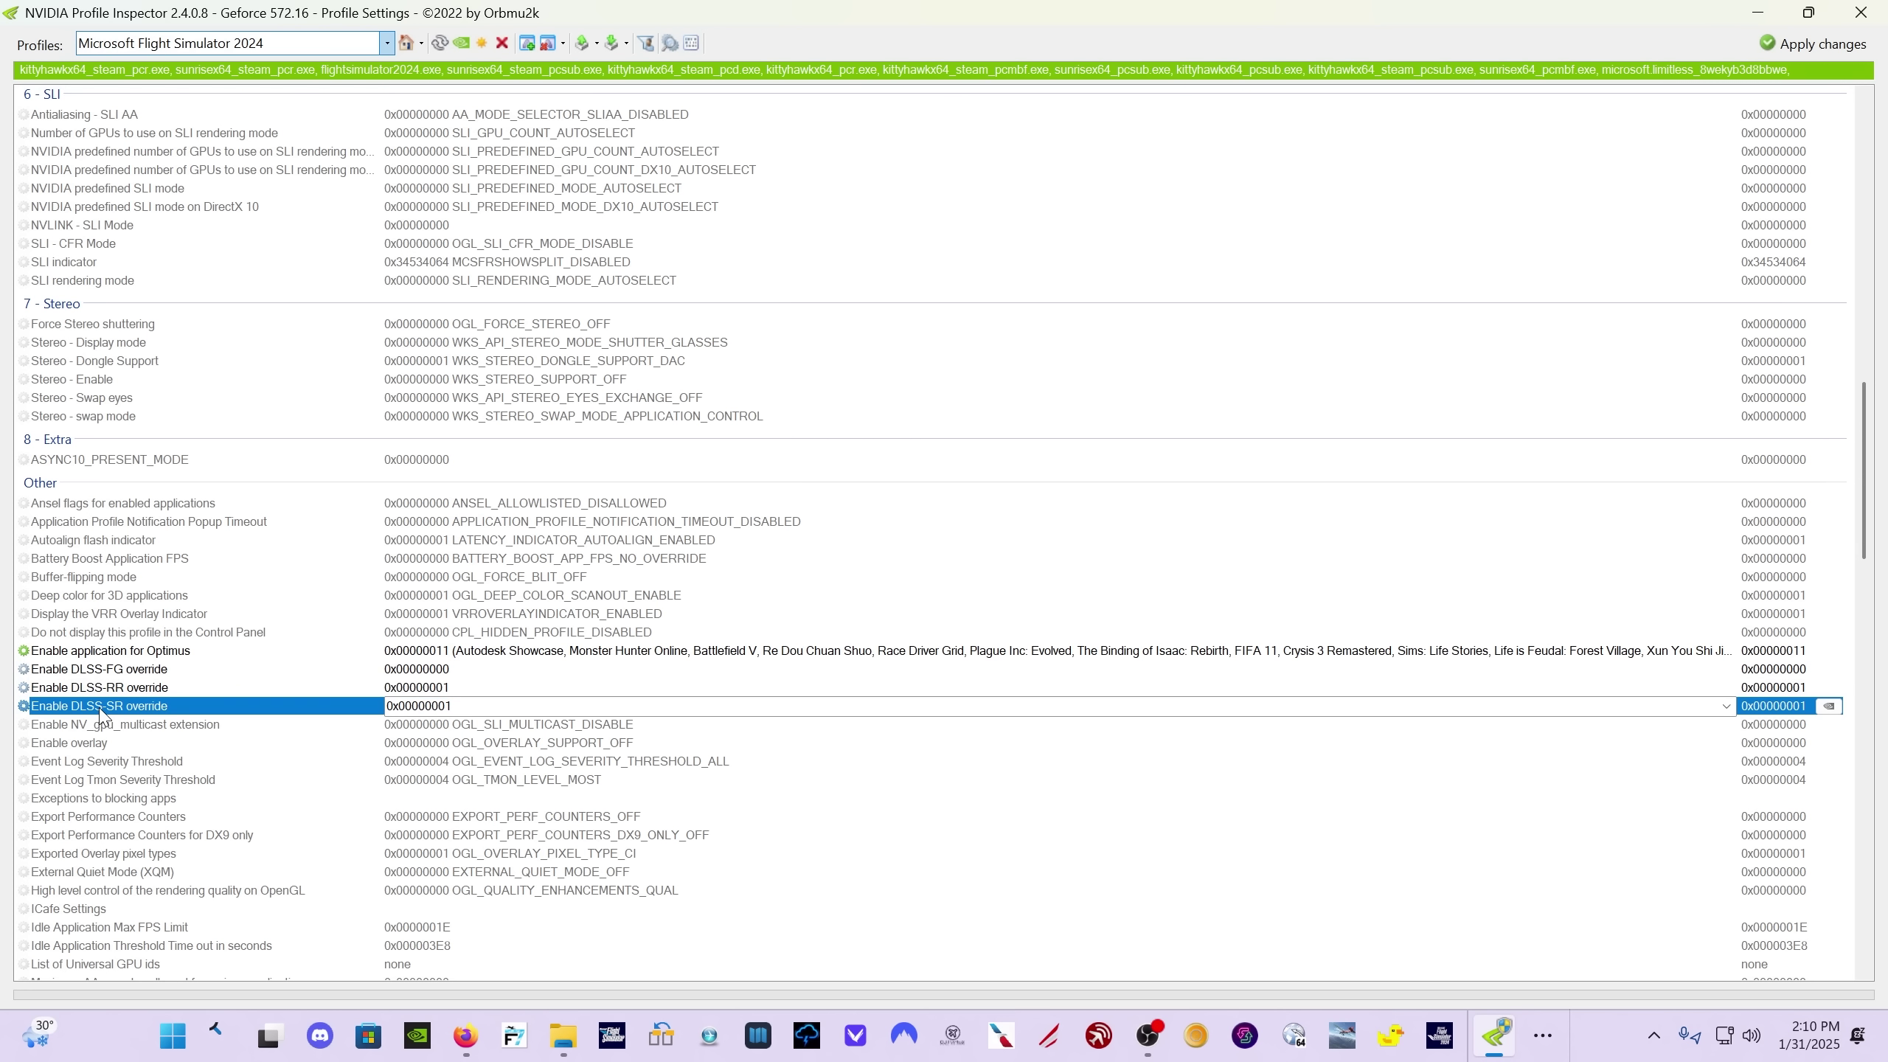
{"action": "left_click", "coordinate": [1725, 705]}
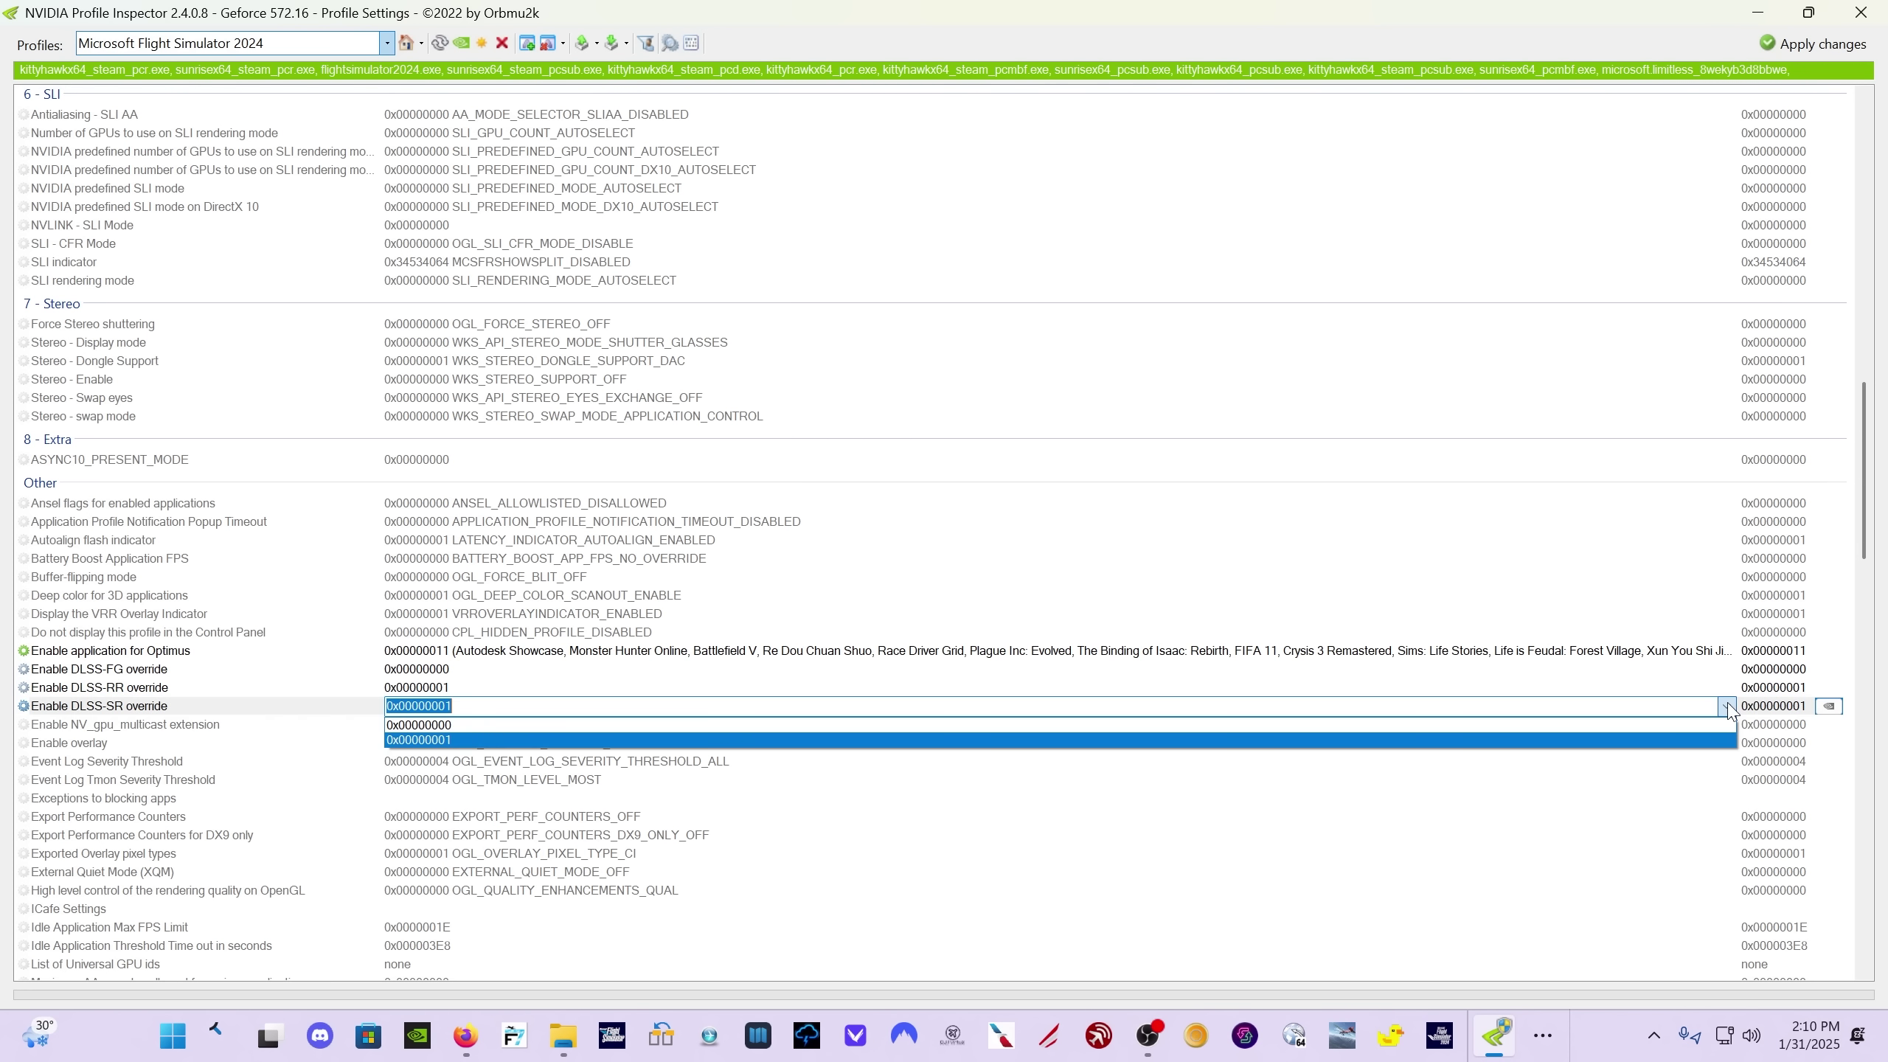
{"action": "left_click", "coordinate": [768, 740]}
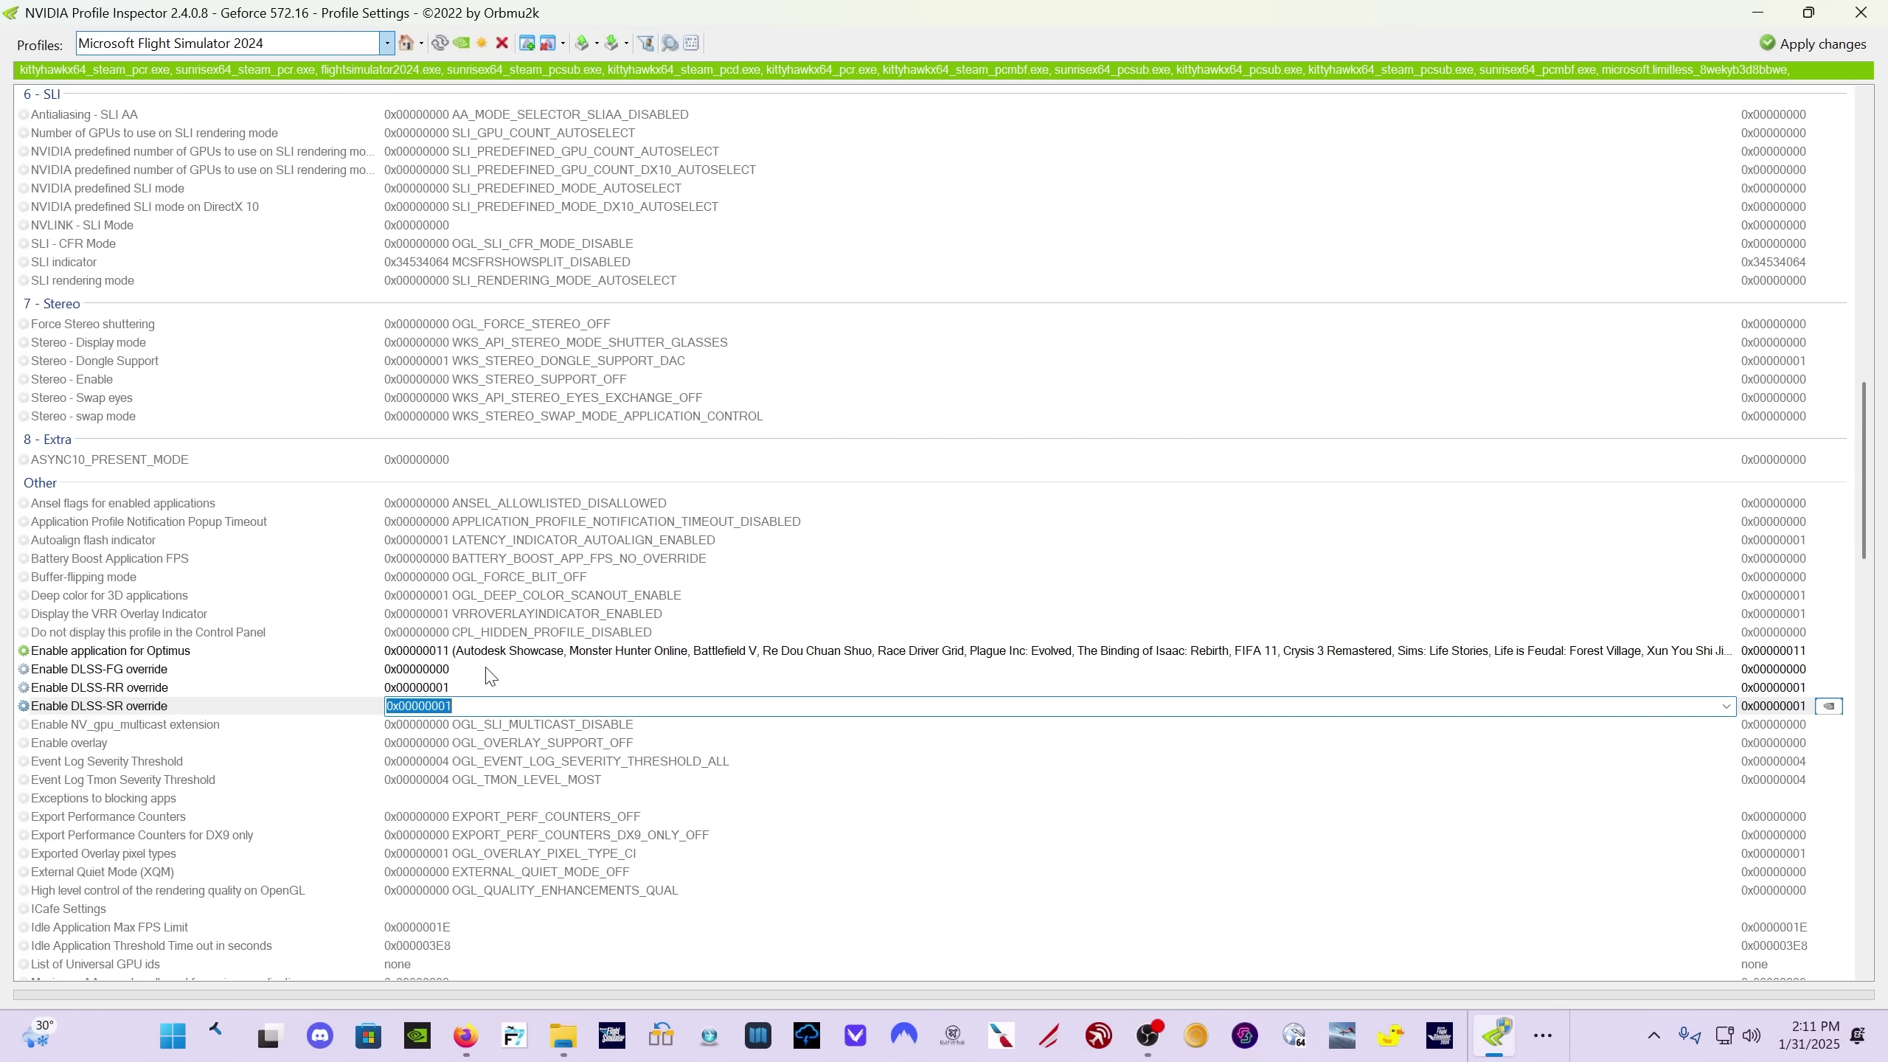
Step: Review the choices for Enable DLSS-FG override, keep 0x00000000, and apply the changes to the Microsoft Flight Simulator 2024 profile
{"action": "left_click", "coordinate": [543, 670]}
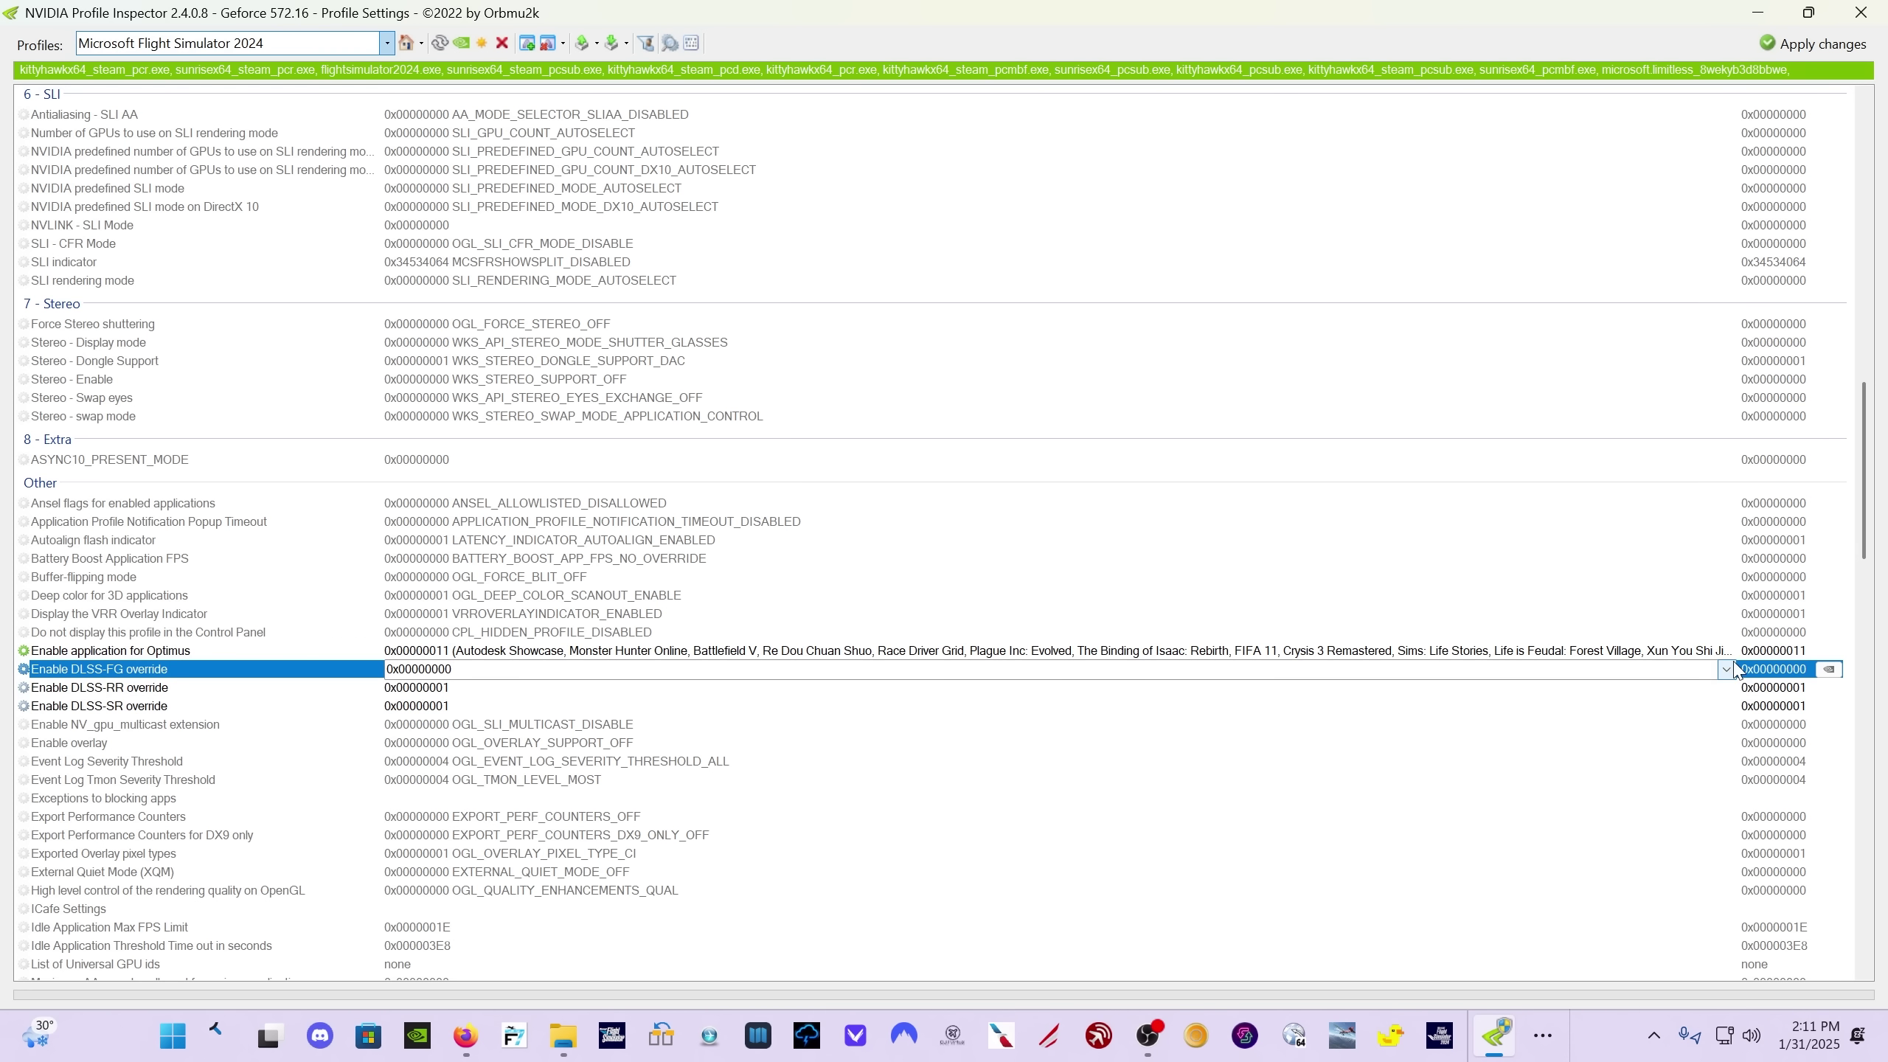
{"action": "left_click", "coordinate": [1726, 669]}
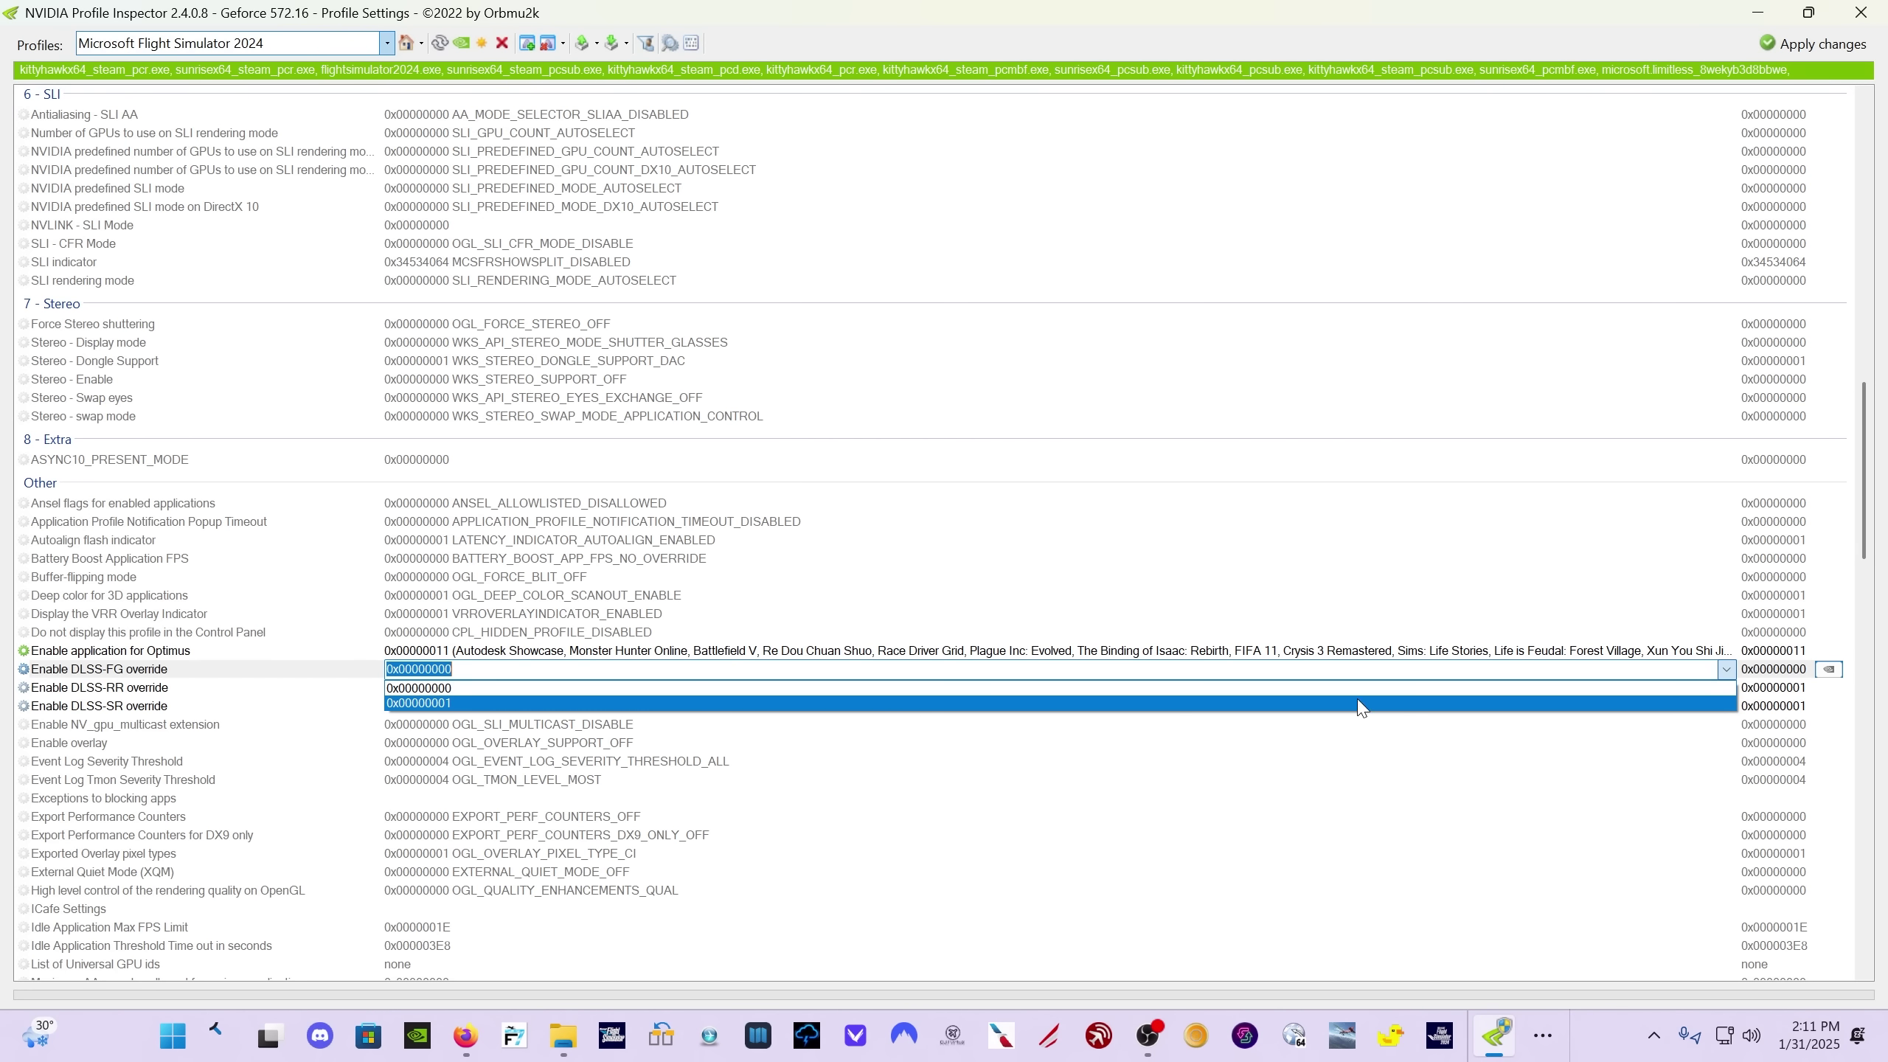
{"action": "key", "text": "Escape"}
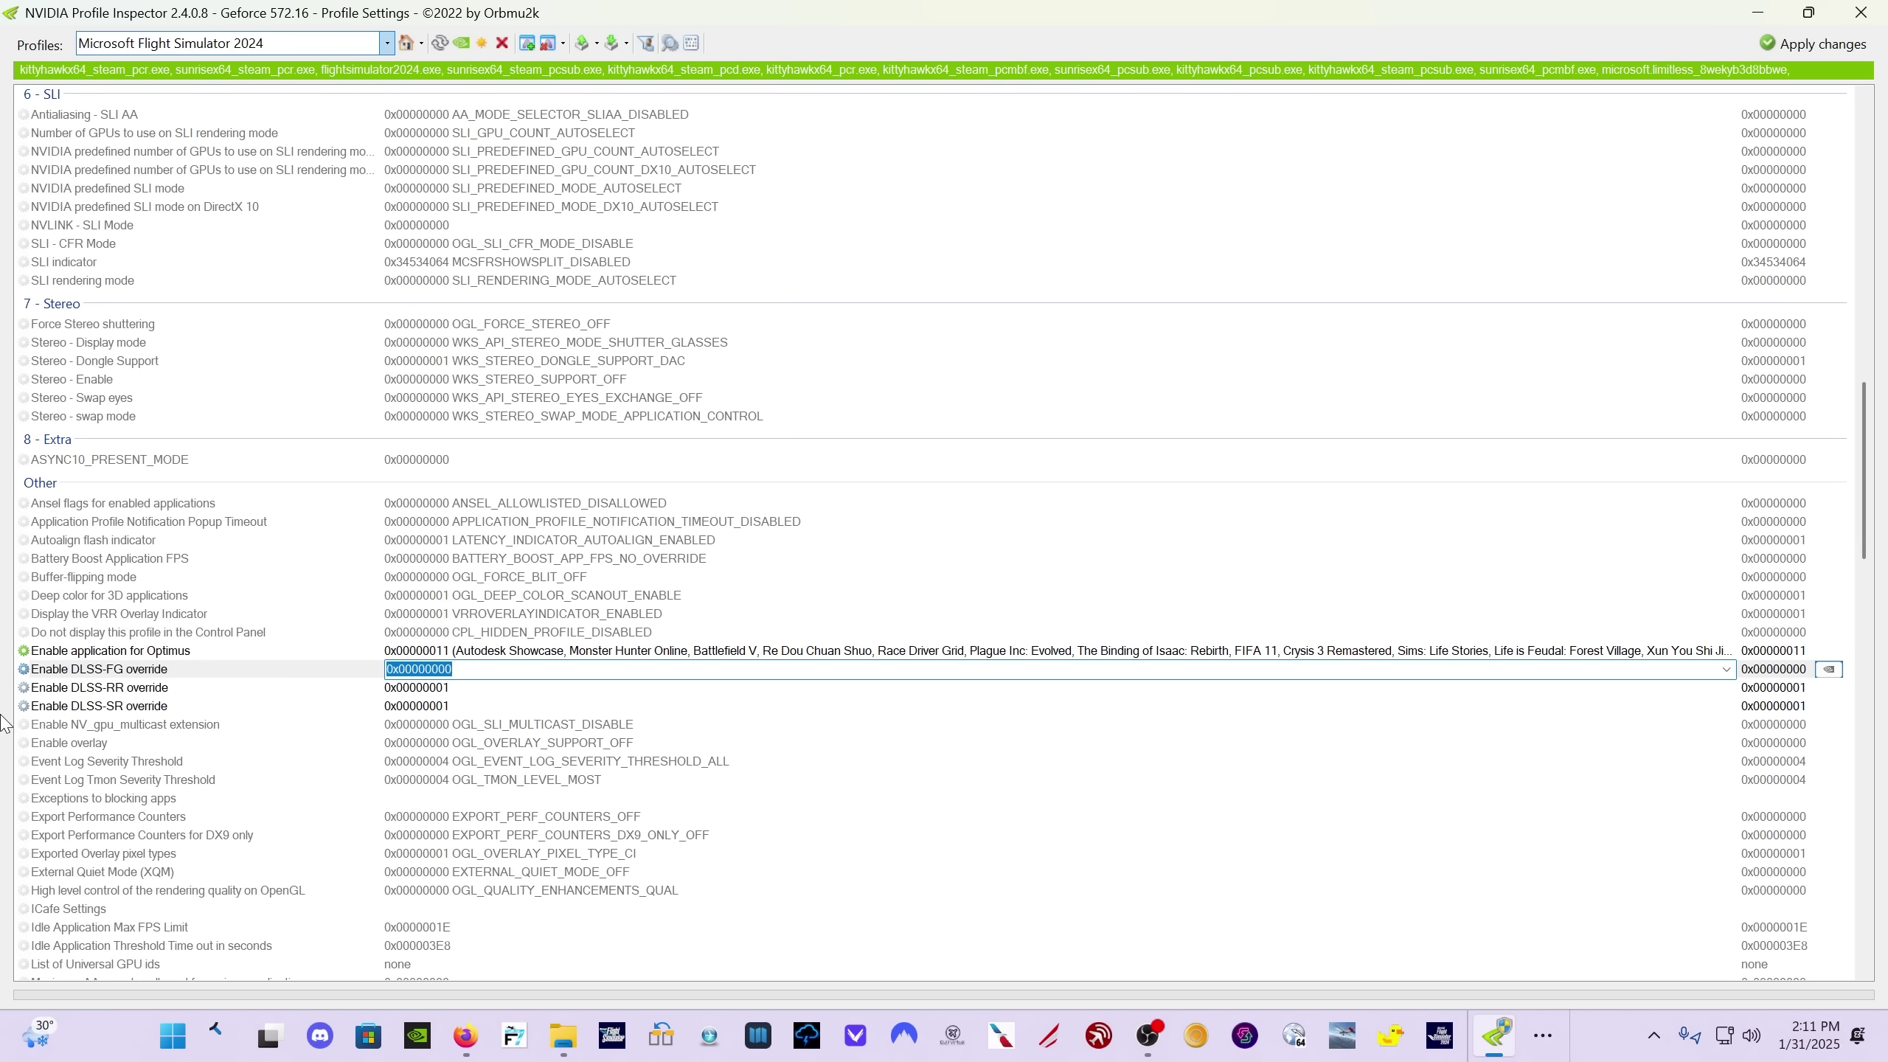
{"action": "left_click", "coordinate": [1833, 53]}
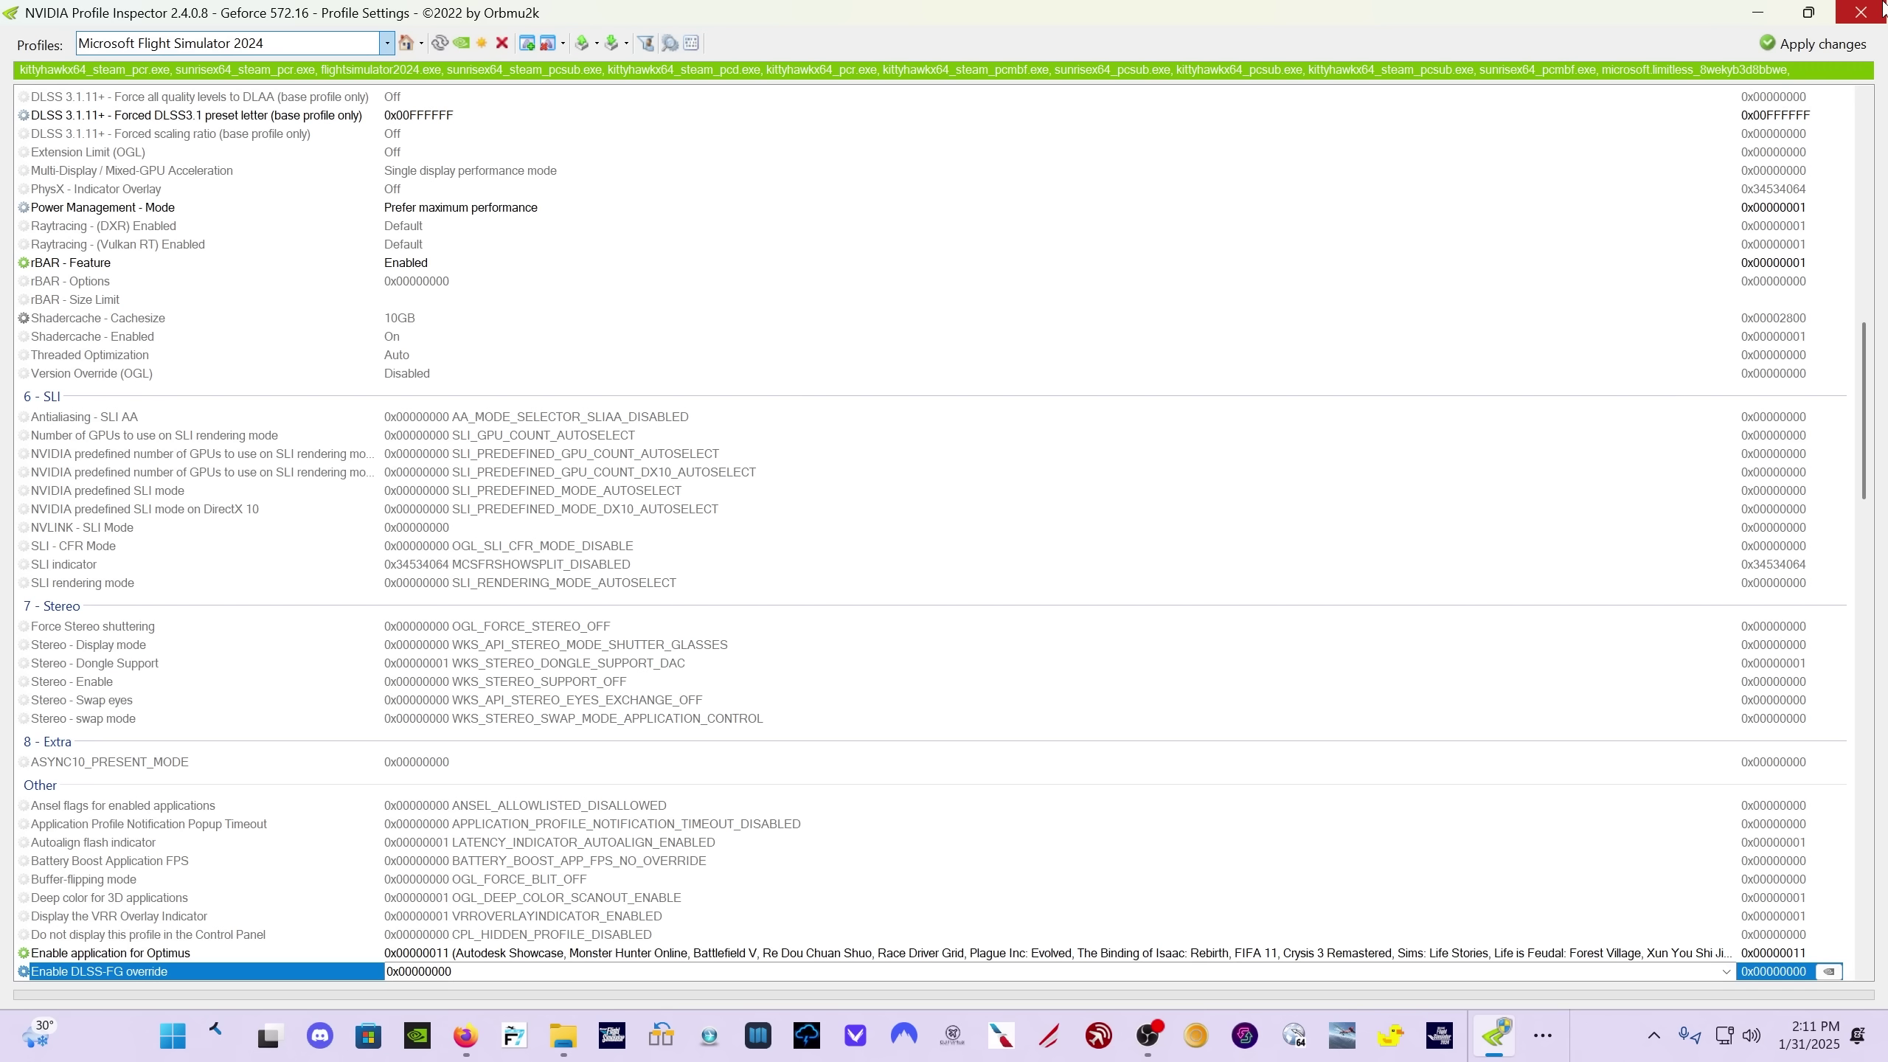